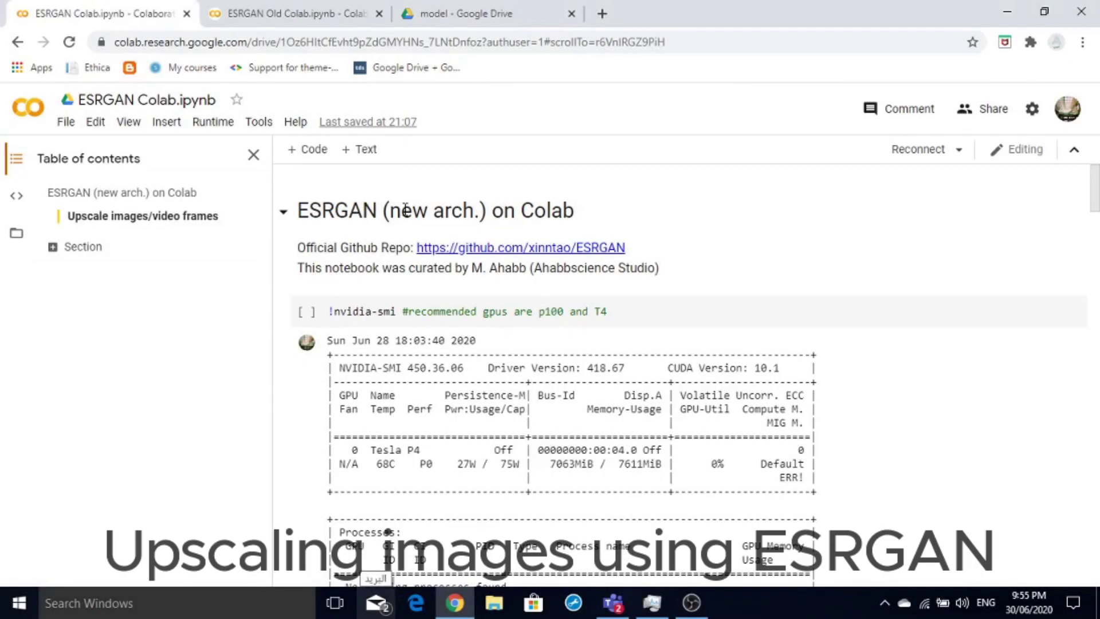
Leave the new-architecture ESRGAN notebook and switch to the 'ESRGAN Old Colab.ipynb' tab
{"action": "left_click", "coordinate": [402, 210]}
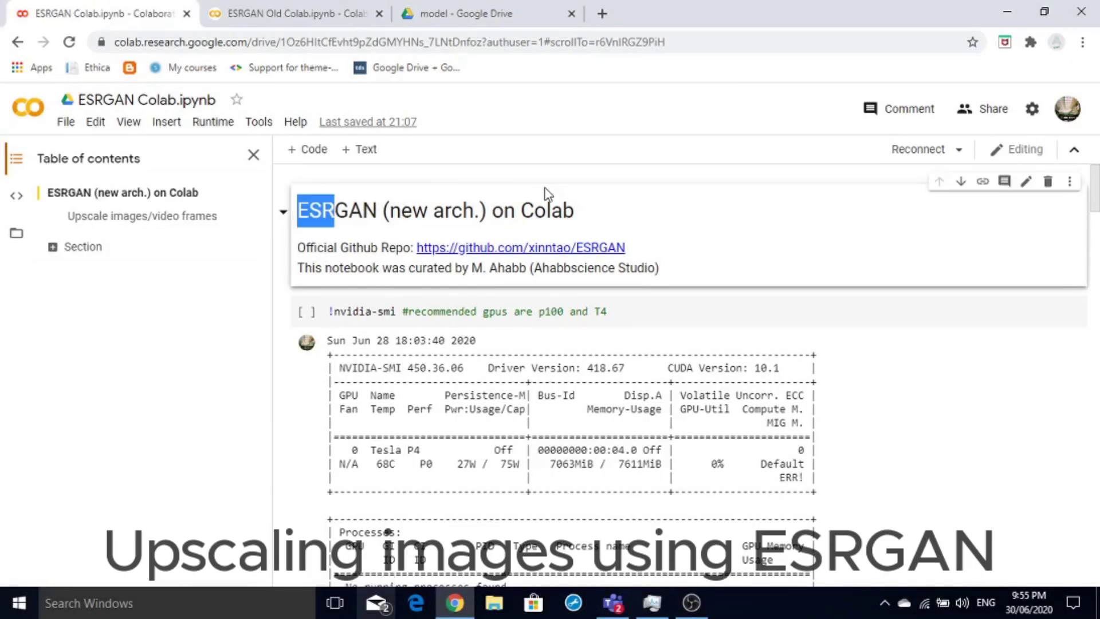
{"action": "left_click", "coordinate": [574, 210]}
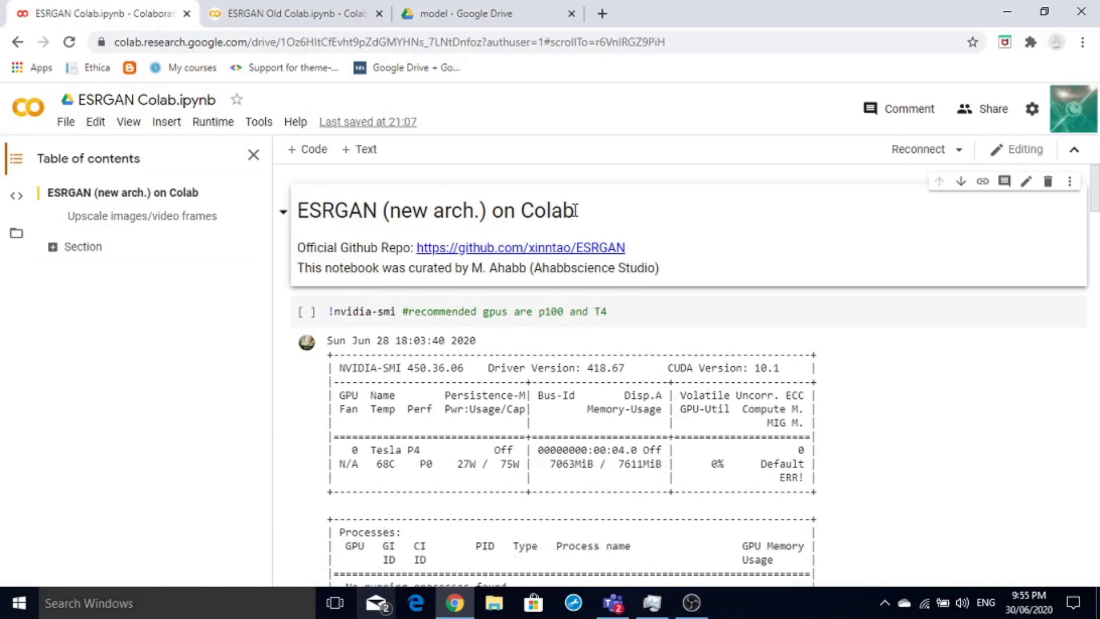
{"action": "left_click", "coordinate": [273, 7]}
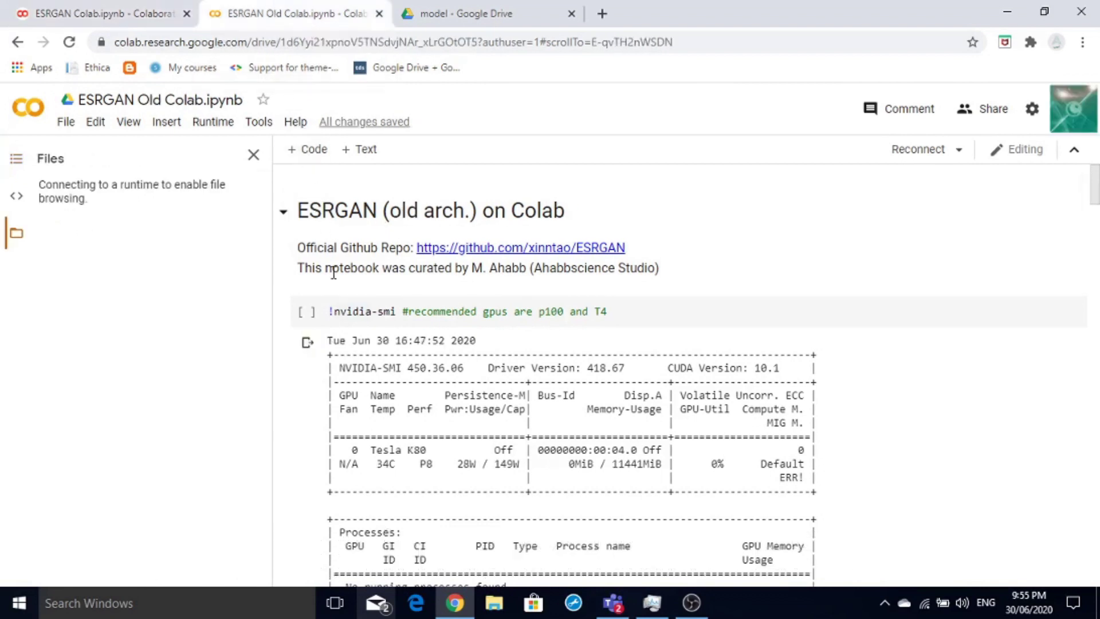
Run the !nvidia-smi cell on a new runtime, confirming a Tesla T4 with 15079MiB
{"action": "left_click", "coordinate": [307, 312]}
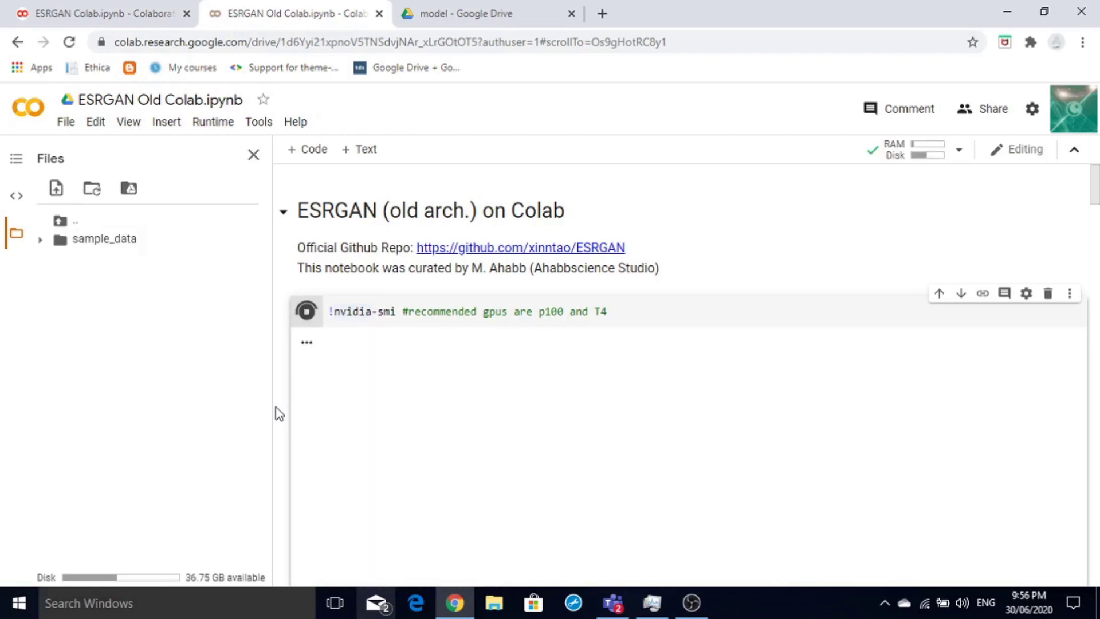
{"action": "left_click", "coordinate": [14, 159]}
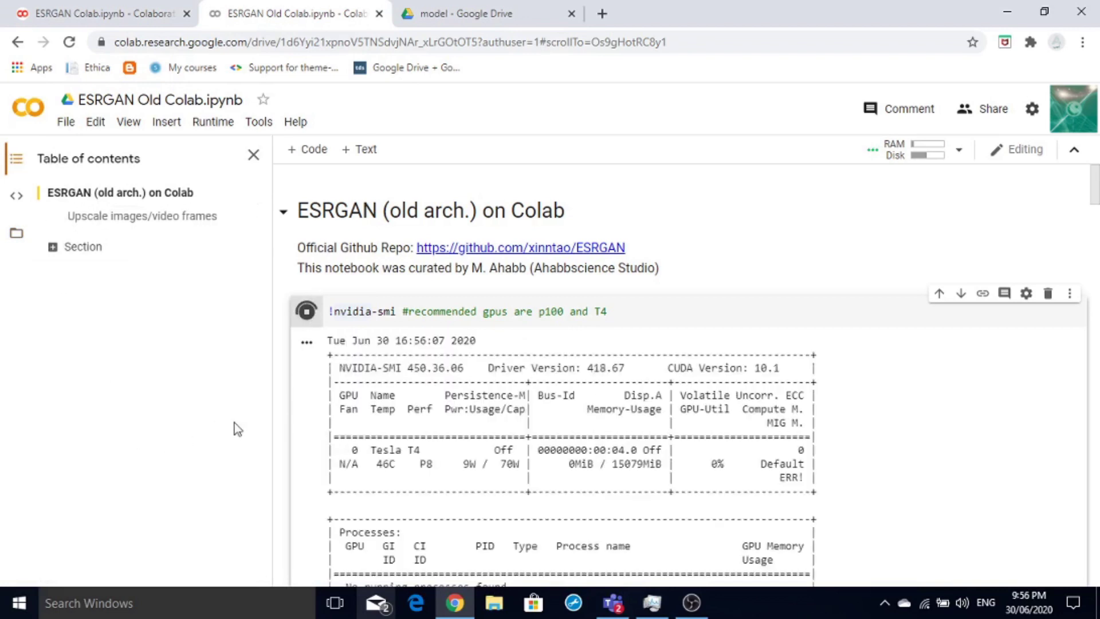
{"action": "scroll", "coordinate": [288, 433], "scroll_direction": "down", "scroll_amount": 2}
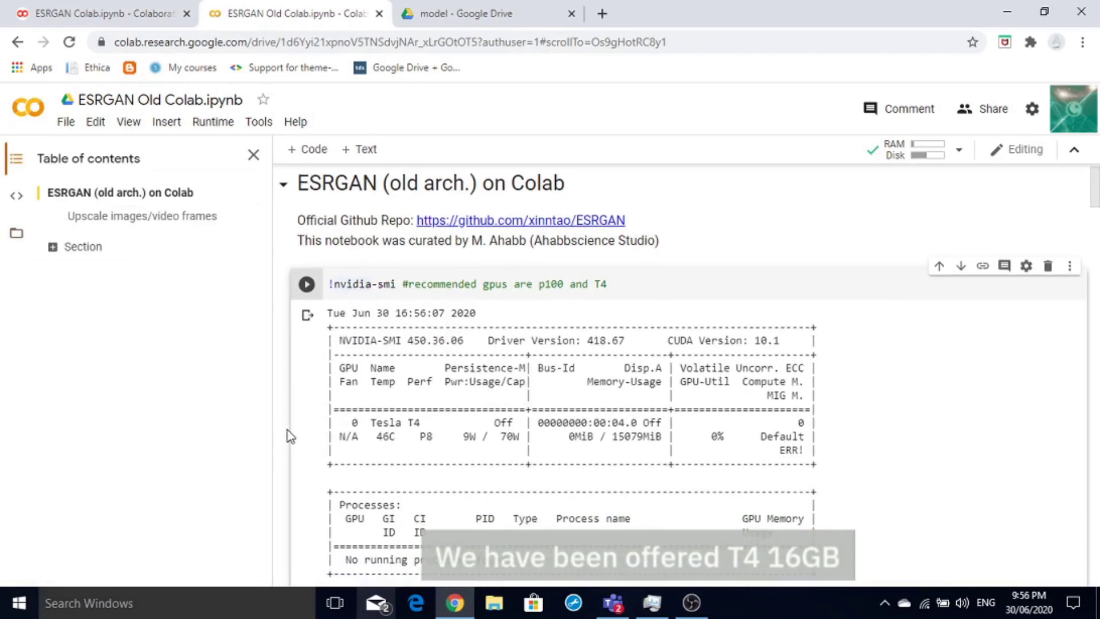
{"action": "scroll", "coordinate": [288, 436], "scroll_direction": "down", "scroll_amount": 1}
{"action": "scroll", "coordinate": [288, 435], "scroll_direction": "down", "scroll_amount": 1}
{"action": "scroll", "coordinate": [288, 435], "scroll_direction": "down", "scroll_amount": 1}
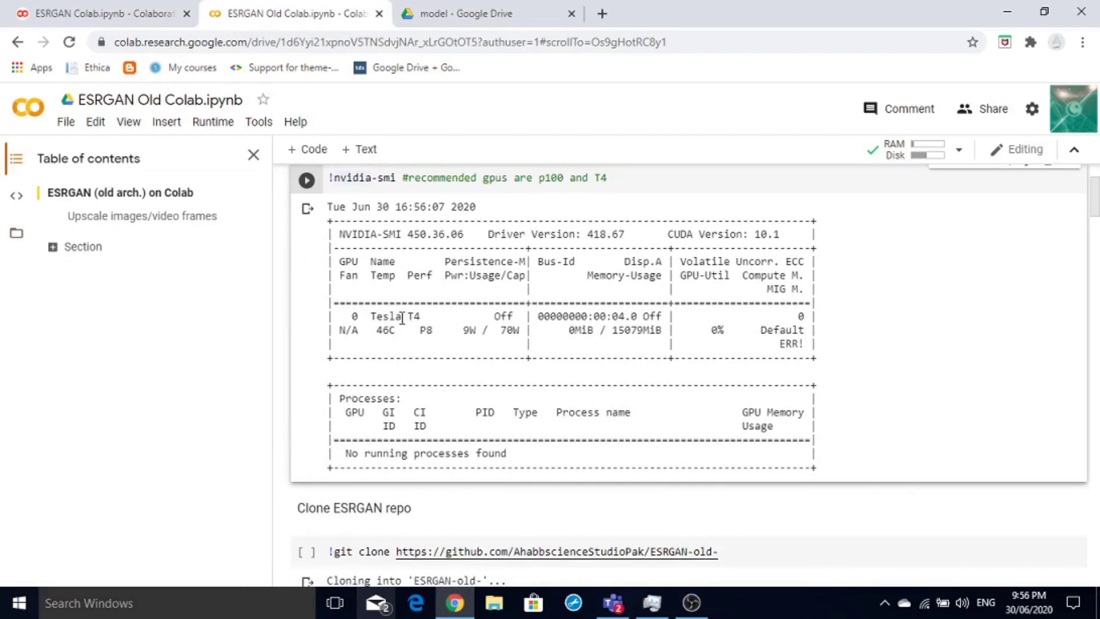
{"action": "scroll", "coordinate": [299, 454], "scroll_direction": "down", "scroll_amount": 3}
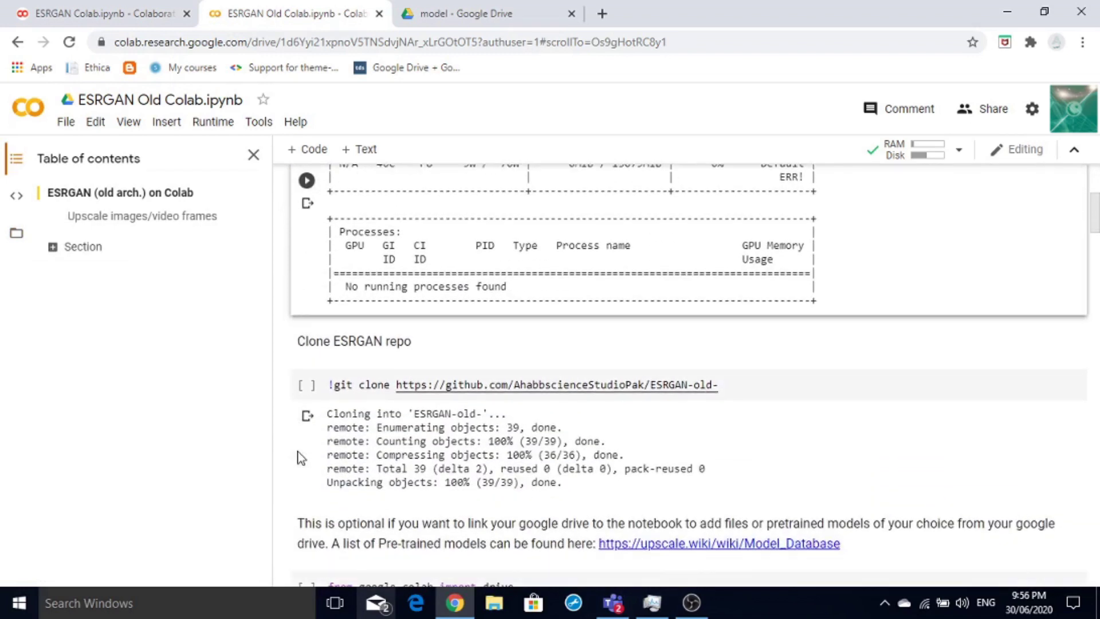
Run the git clone cell for the ESRGAN-old- repository
{"action": "left_click", "coordinate": [305, 388]}
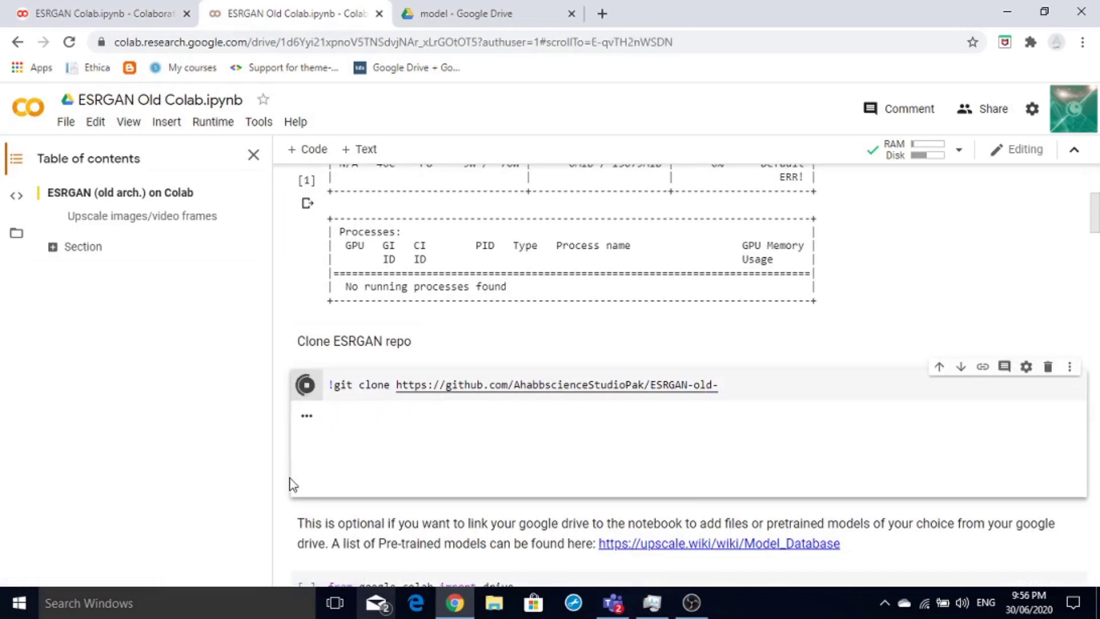
{"action": "scroll", "coordinate": [291, 484], "scroll_direction": "down", "scroll_amount": 2}
{"action": "scroll", "coordinate": [291, 484], "scroll_direction": "down", "scroll_amount": 2}
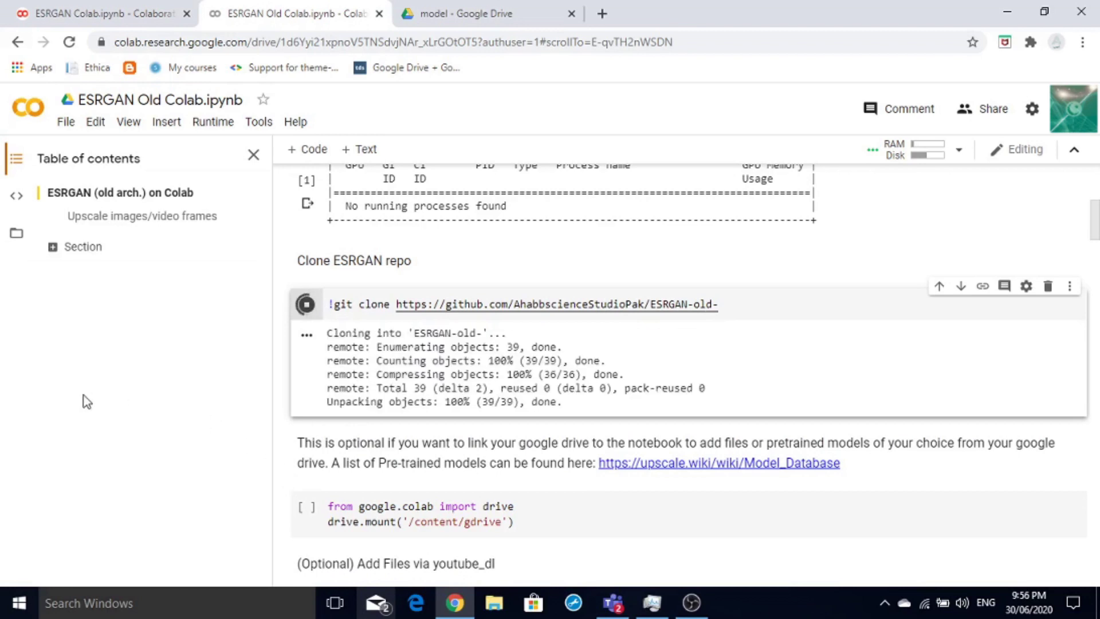
Check the cloned ESRGAN-old- folder in the Files sidebar, then collapse it
{"action": "left_click", "coordinate": [15, 233]}
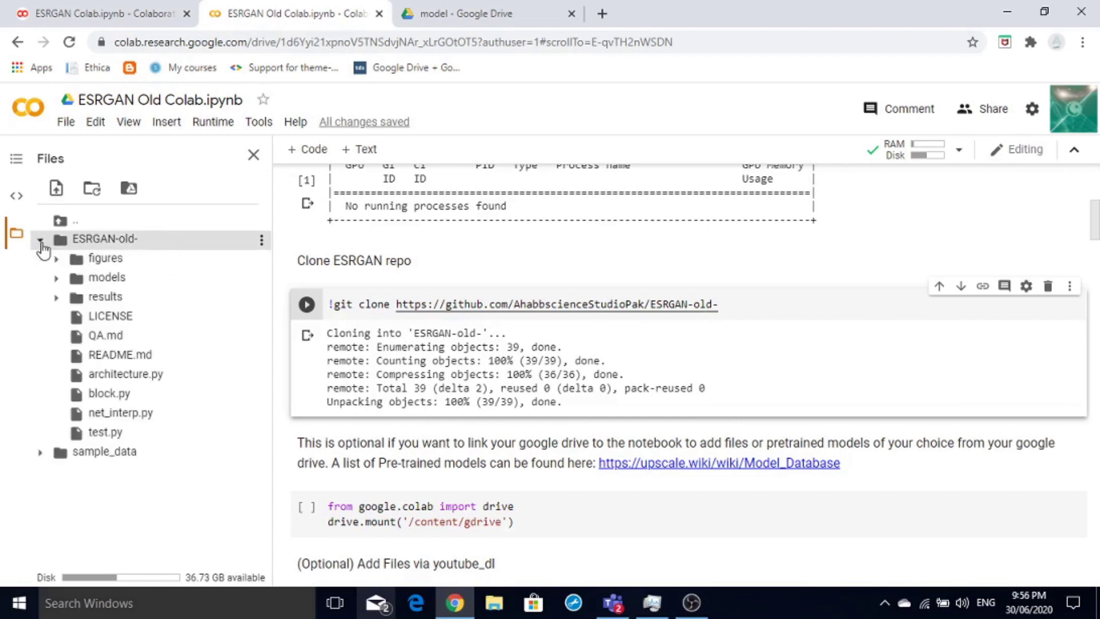
{"action": "left_click", "coordinate": [40, 242]}
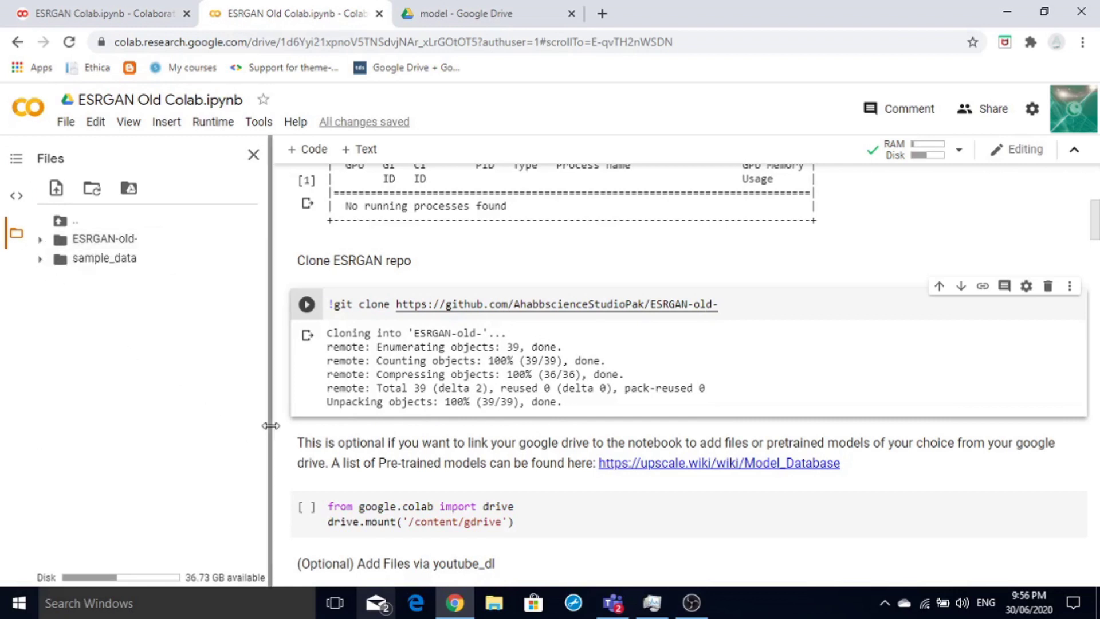
{"action": "scroll", "coordinate": [281, 432], "scroll_direction": "down", "scroll_amount": 1}
{"action": "scroll", "coordinate": [281, 432], "scroll_direction": "down", "scroll_amount": 4}
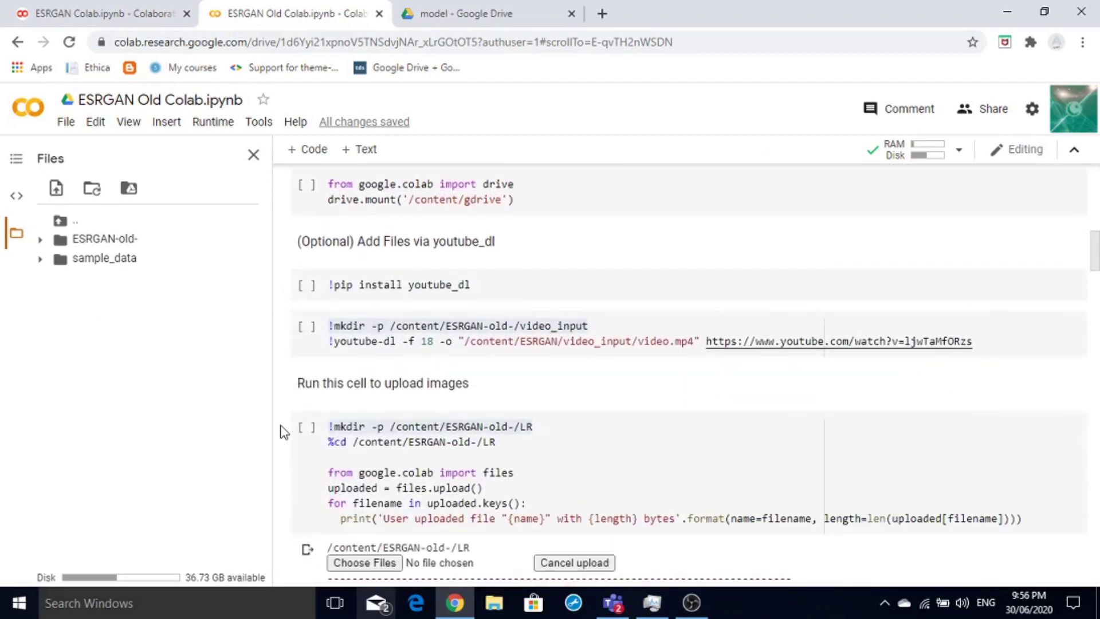
{"action": "scroll", "coordinate": [280, 433], "scroll_direction": "down", "scroll_amount": 3}
{"action": "scroll", "coordinate": [281, 432], "scroll_direction": "down", "scroll_amount": 1}
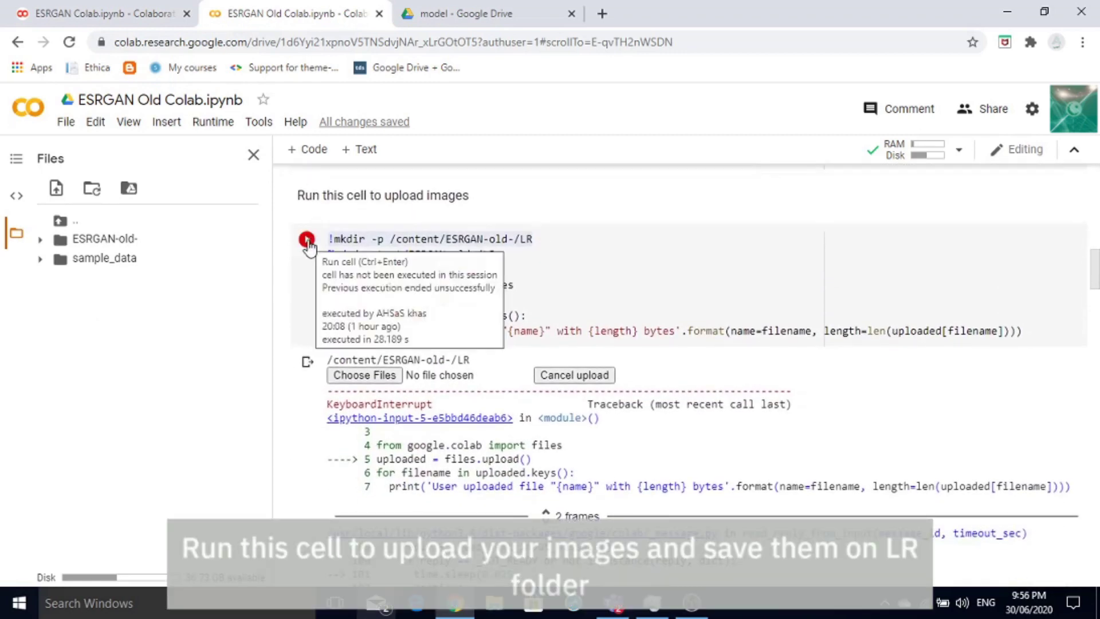
Run the upload cell and choose animetest.jpg to upload into ESRGAN-old-/LR
{"action": "left_click", "coordinate": [306, 240]}
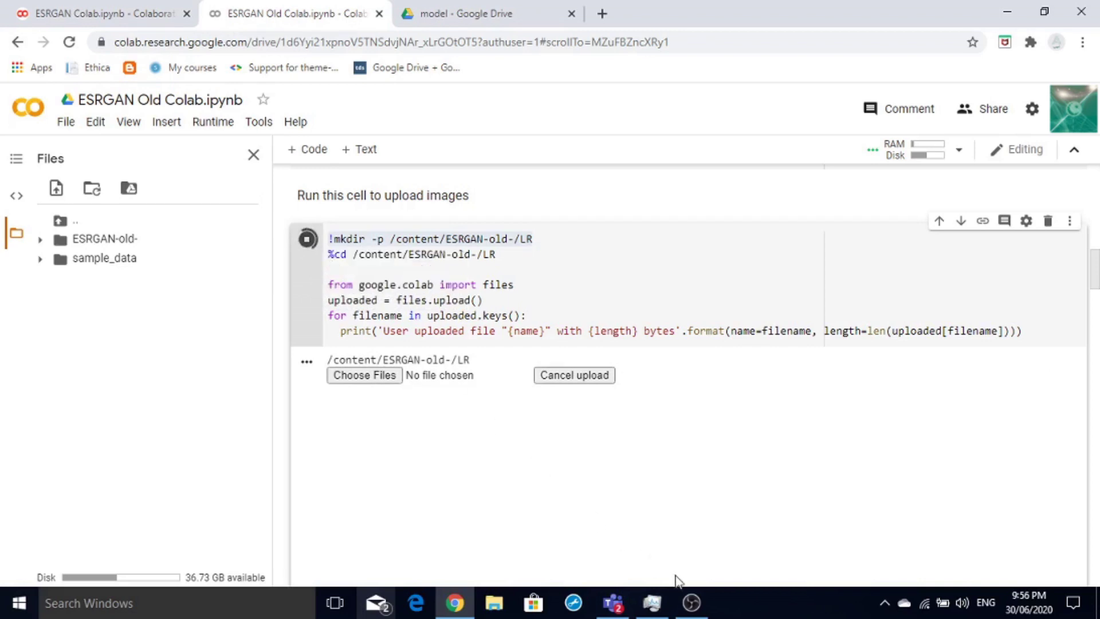
{"action": "left_click", "coordinate": [365, 382]}
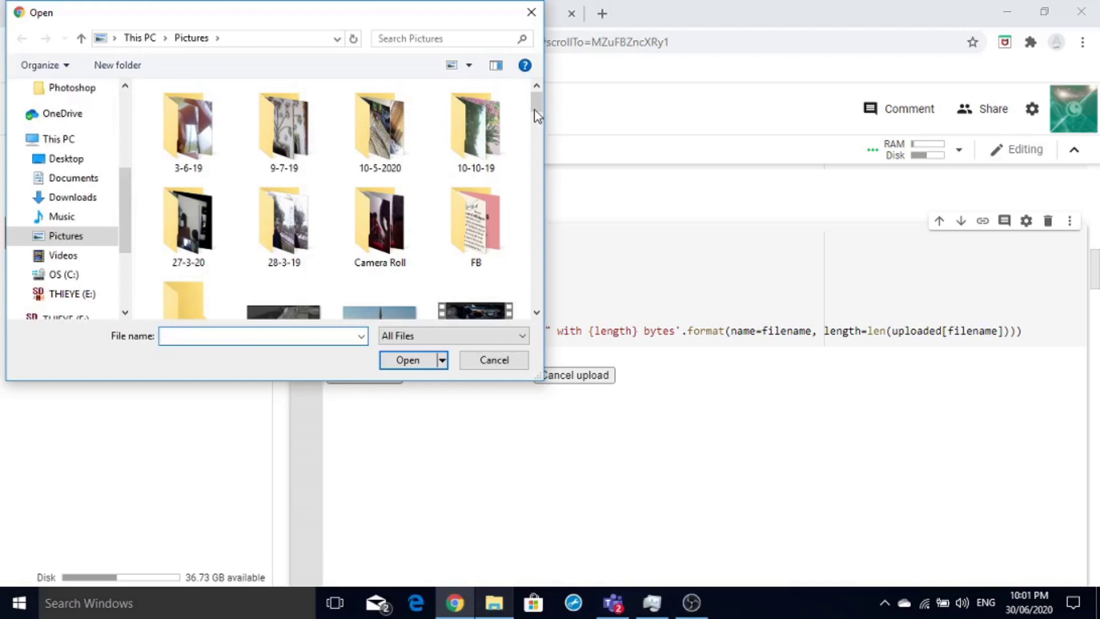
{"action": "left_click_drag", "start_coordinate": [536, 113], "coordinate": [536, 147]}
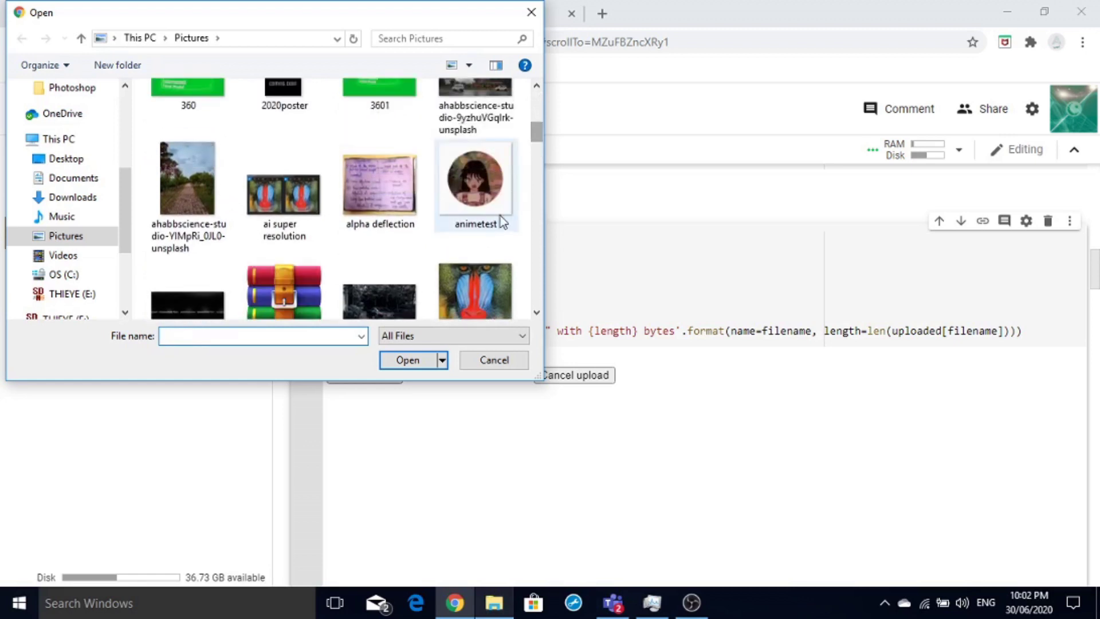
{"action": "double_click", "coordinate": [496, 216]}
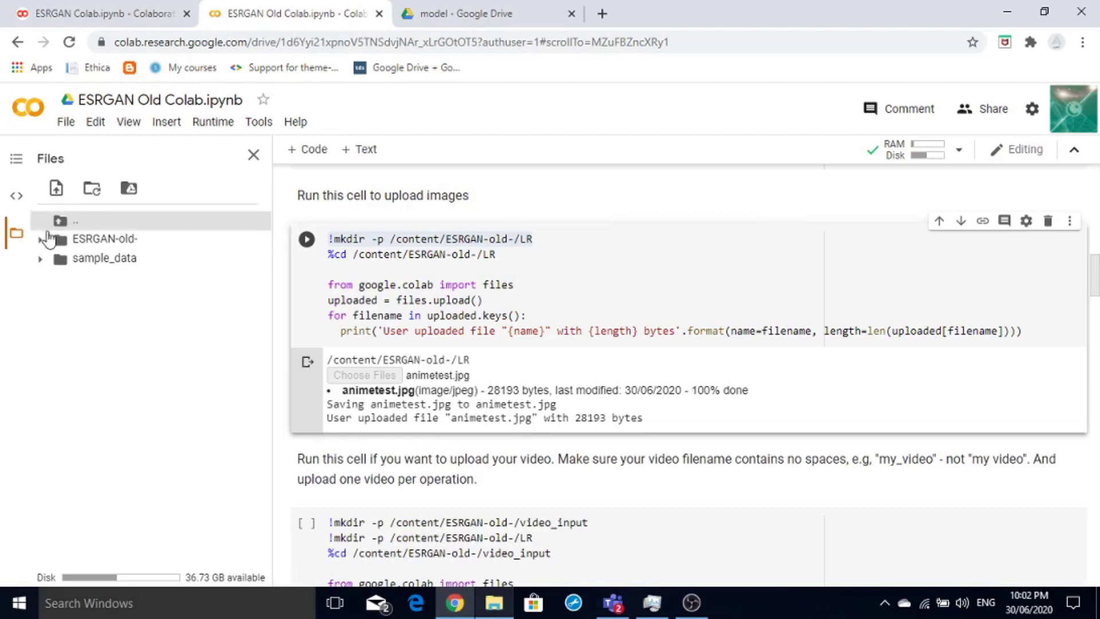
Expand ESRGAN-old-/LR and preview animetest.jpg, then close the preview
{"action": "left_click", "coordinate": [42, 241]}
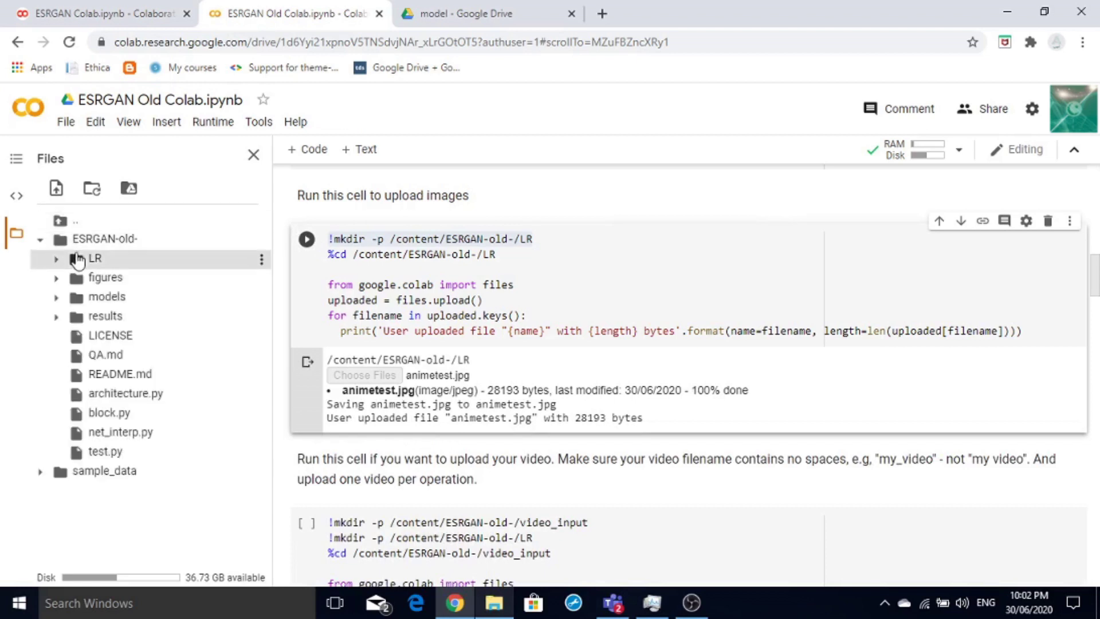
{"action": "left_click", "coordinate": [57, 260]}
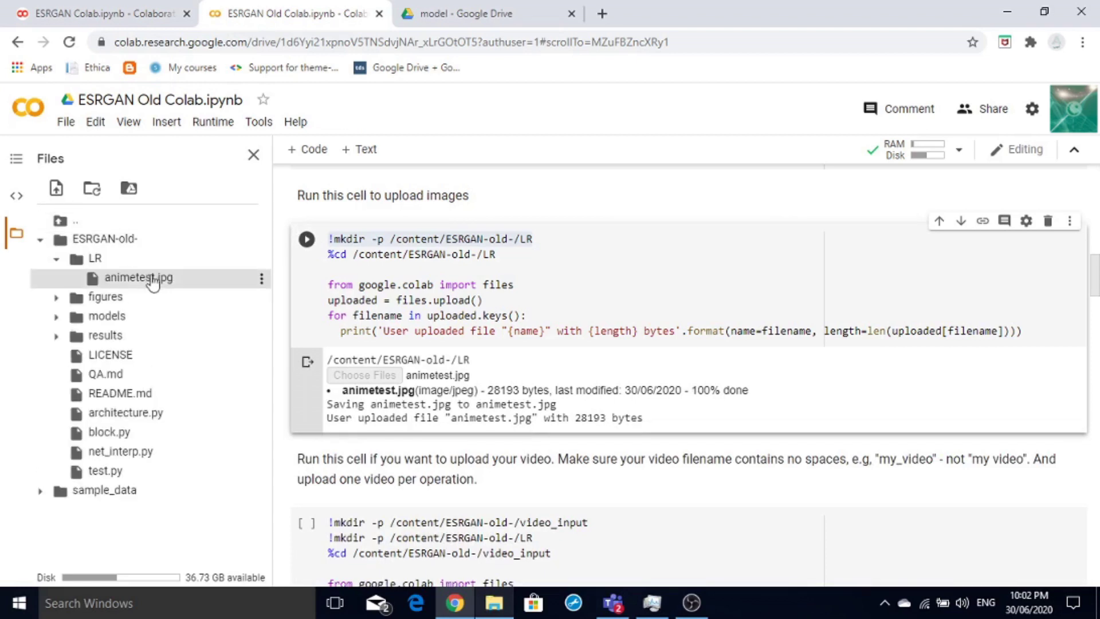
{"action": "double_click", "coordinate": [192, 281]}
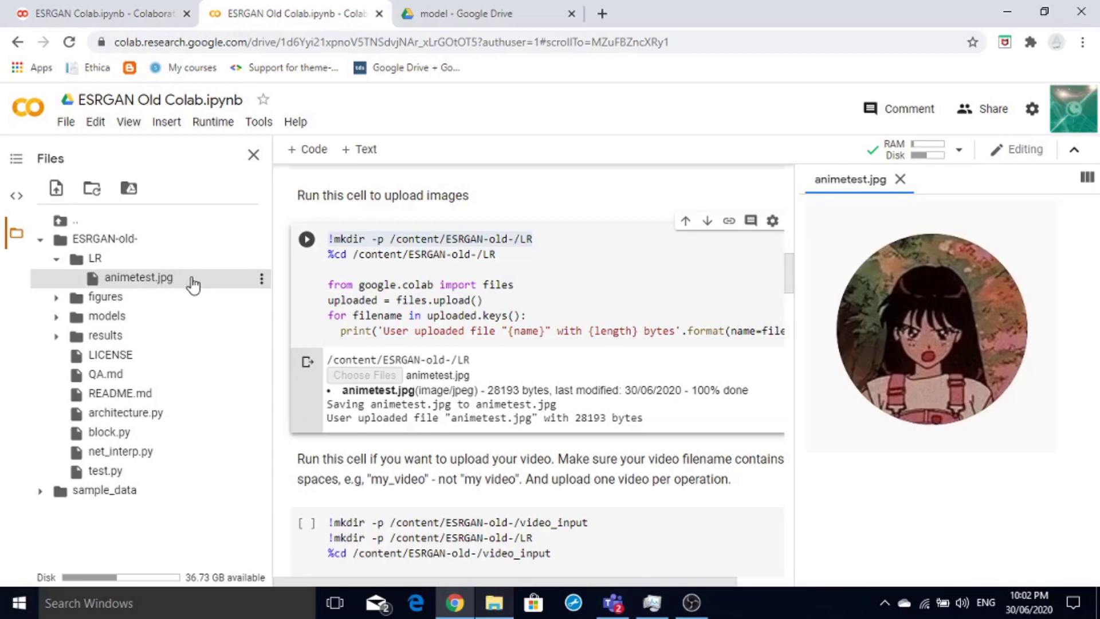
{"action": "left_click", "coordinate": [900, 180]}
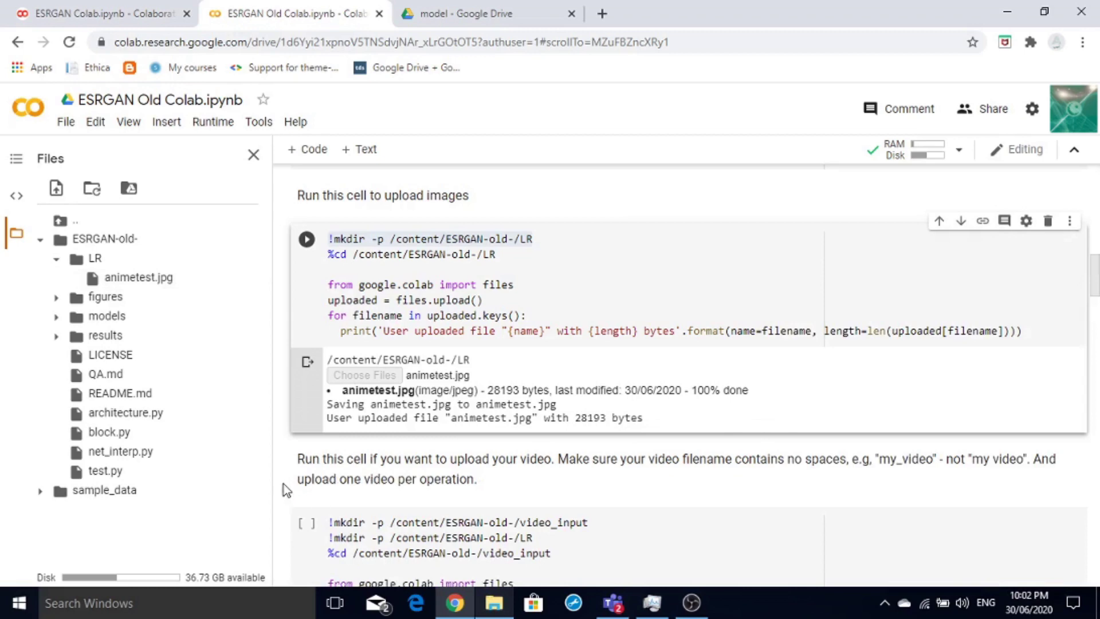
Highlight the note's phrase about one video per operation
{"action": "scroll", "coordinate": [284, 484], "scroll_direction": "down", "scroll_amount": 2}
{"action": "scroll", "coordinate": [283, 483], "scroll_direction": "down", "scroll_amount": 1}
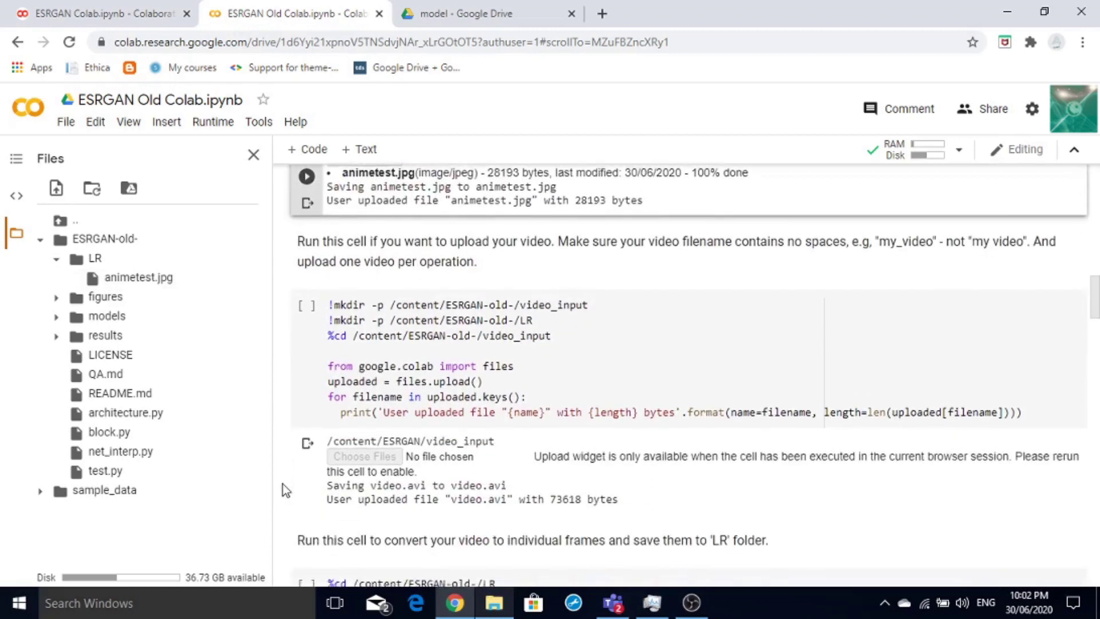
{"action": "scroll", "coordinate": [283, 484], "scroll_direction": "down", "scroll_amount": 3}
{"action": "scroll", "coordinate": [283, 484], "scroll_direction": "up", "scroll_amount": 3}
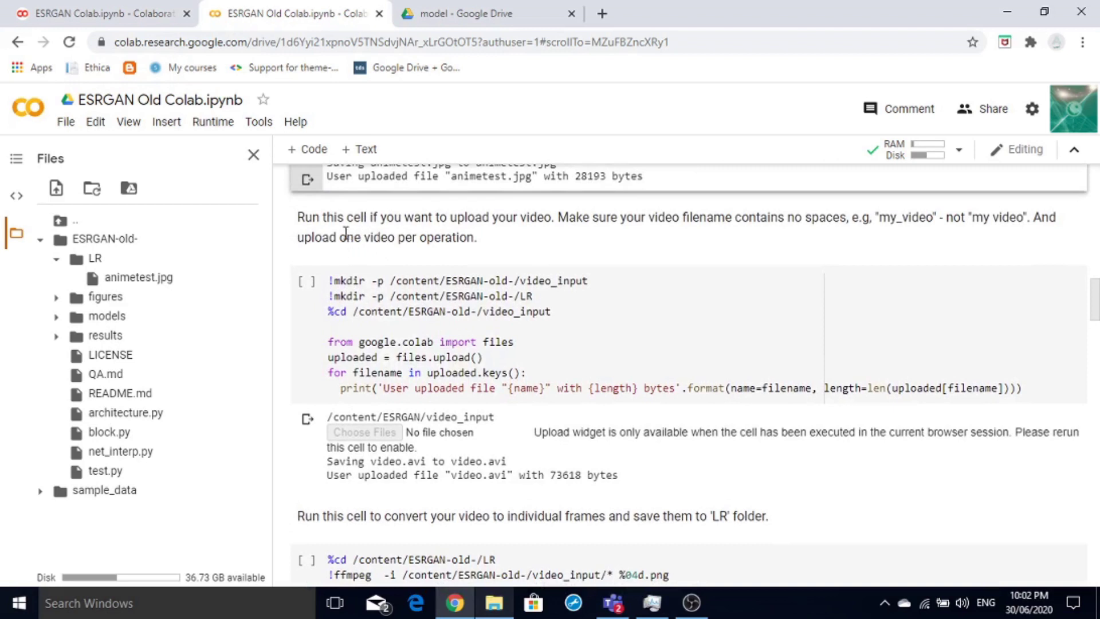
{"action": "left_click_drag", "start_coordinate": [341, 237], "coordinate": [470, 238]}
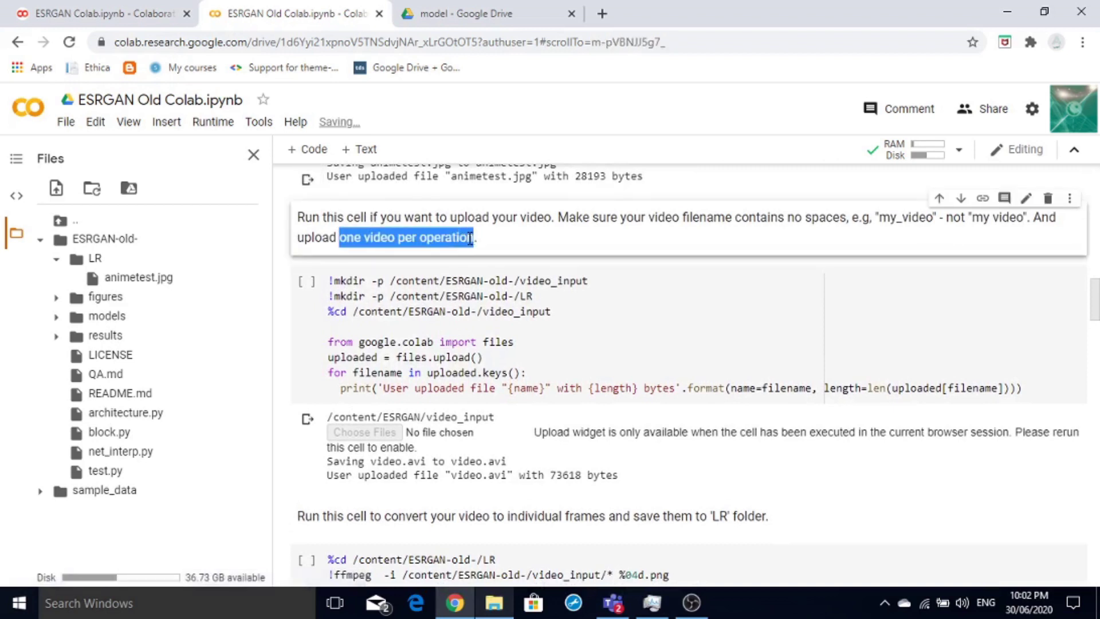
Clear the note's highlight and move down to the 'Downloading pretrained models' cell
{"action": "left_click", "coordinate": [343, 229]}
{"action": "scroll", "coordinate": [282, 345], "scroll_direction": "down", "scroll_amount": 1}
{"action": "scroll", "coordinate": [282, 345], "scroll_direction": "down", "scroll_amount": 3}
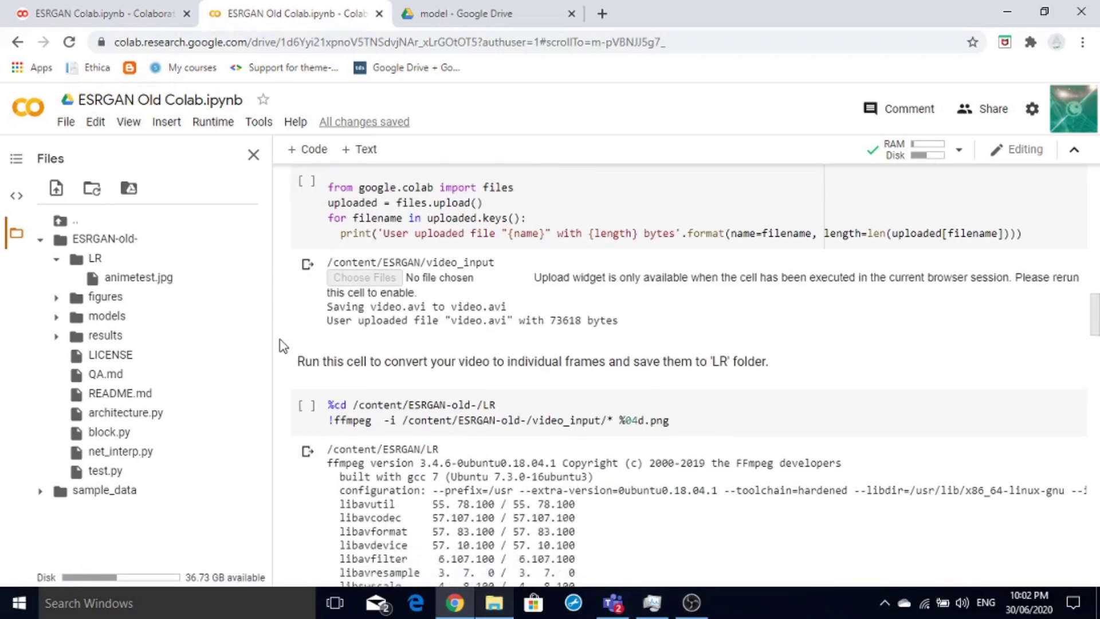
{"action": "scroll", "coordinate": [282, 346], "scroll_direction": "down", "scroll_amount": 1}
{"action": "scroll", "coordinate": [282, 345], "scroll_direction": "down", "scroll_amount": 1}
{"action": "scroll", "coordinate": [282, 345], "scroll_direction": "down", "scroll_amount": 1}
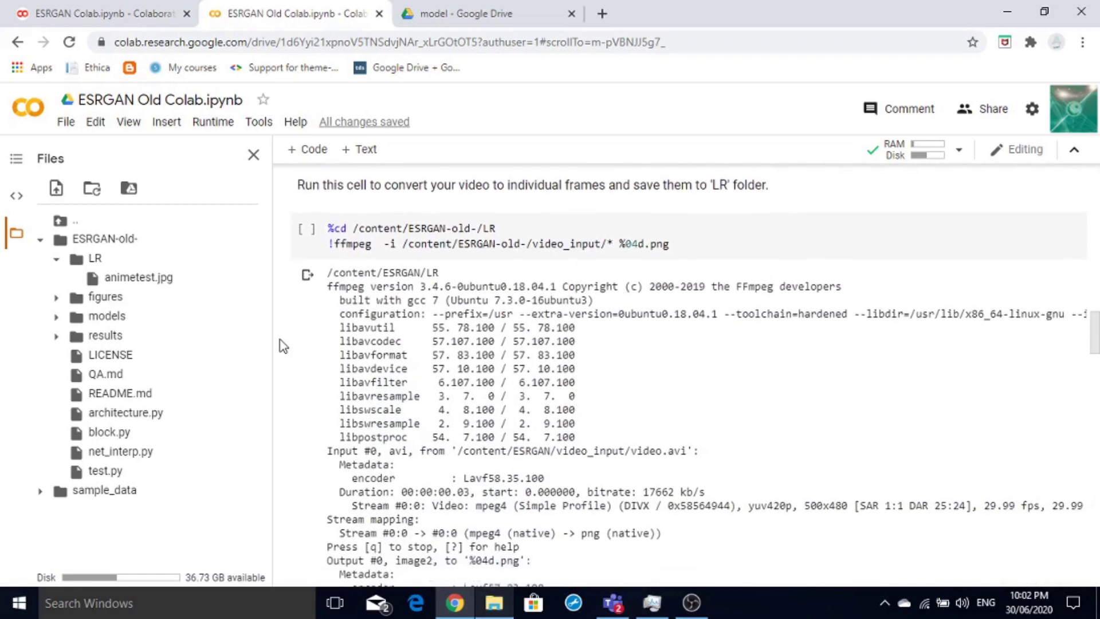
{"action": "scroll", "coordinate": [282, 345], "scroll_direction": "down", "scroll_amount": 3}
{"action": "scroll", "coordinate": [282, 345], "scroll_direction": "down", "scroll_amount": 3}
{"action": "scroll", "coordinate": [281, 345], "scroll_direction": "down", "scroll_amount": 1}
{"action": "scroll", "coordinate": [282, 346], "scroll_direction": "down", "scroll_amount": 1}
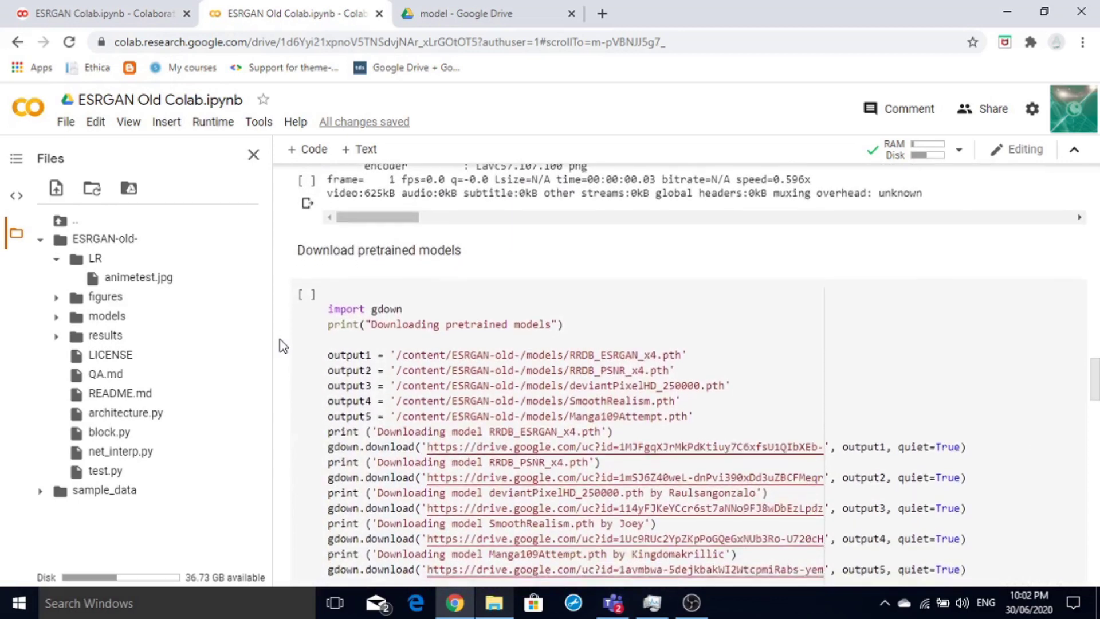
{"action": "scroll", "coordinate": [282, 346], "scroll_direction": "down", "scroll_amount": 1}
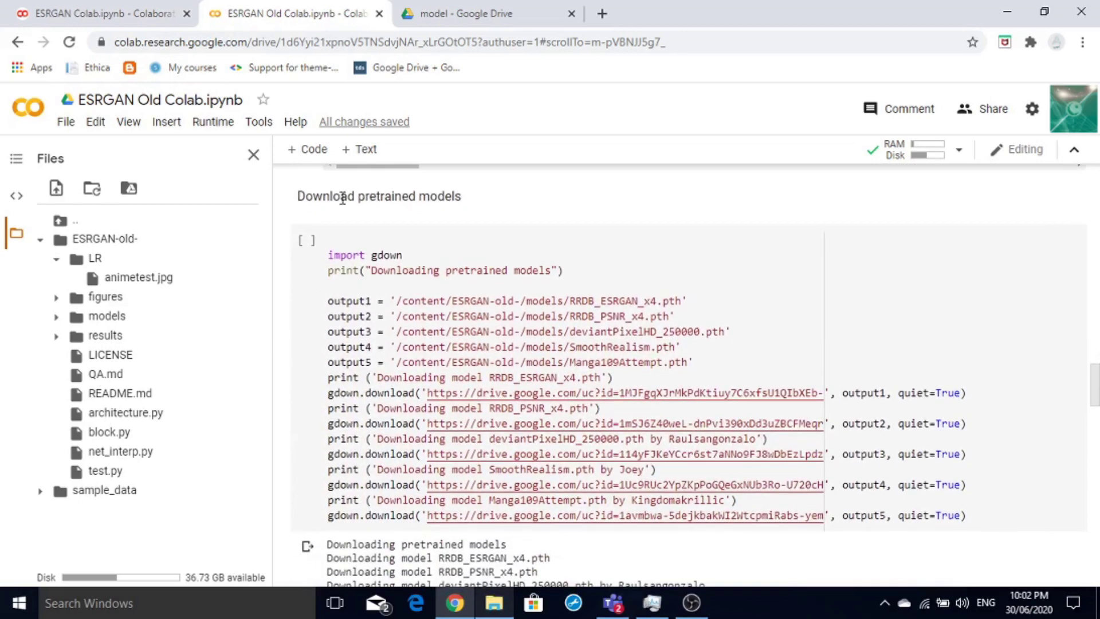
Run the gdown cell to fetch five models, including RRDB_ESRGAN_x4 and Manga109Attempt
{"action": "left_click", "coordinate": [307, 240]}
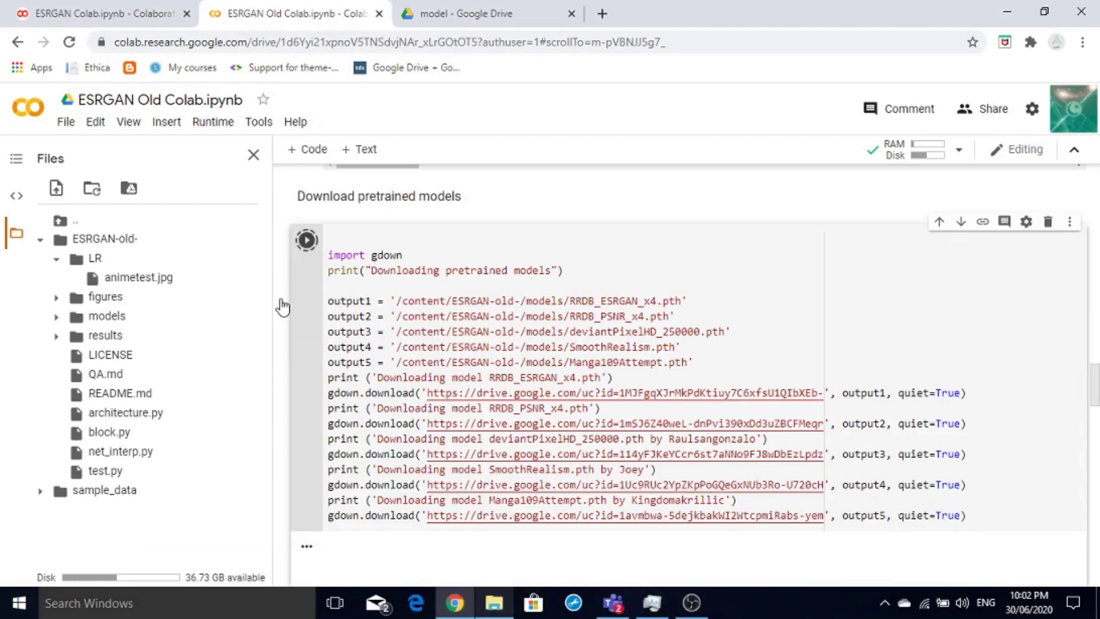
{"action": "scroll", "coordinate": [282, 307], "scroll_direction": "down", "scroll_amount": 1}
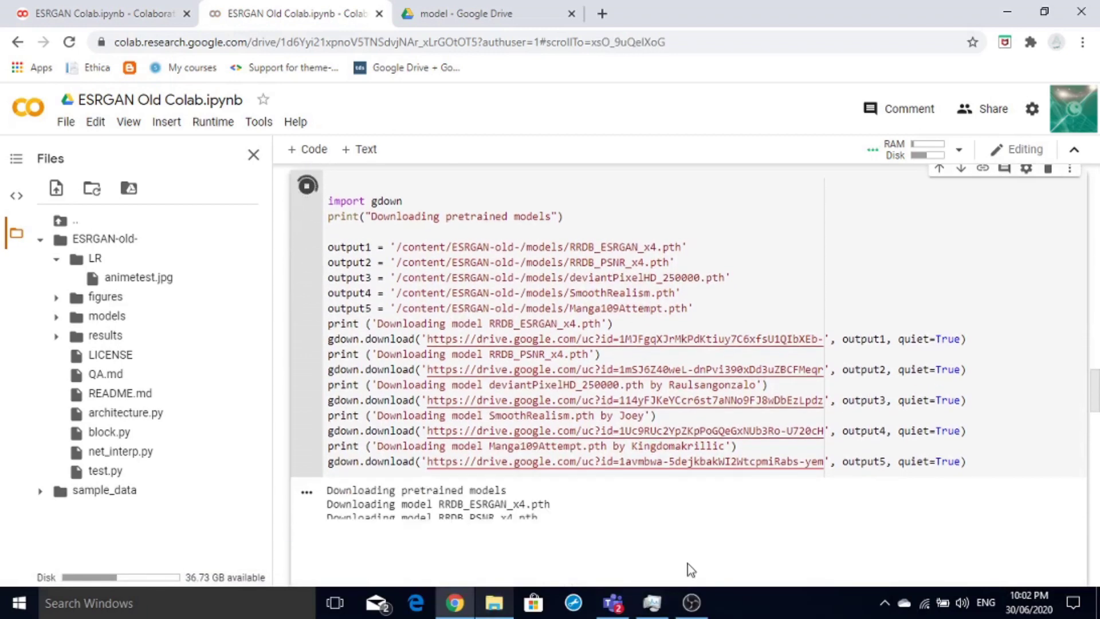
{"action": "scroll", "coordinate": [687, 564], "scroll_direction": "down", "scroll_amount": 1}
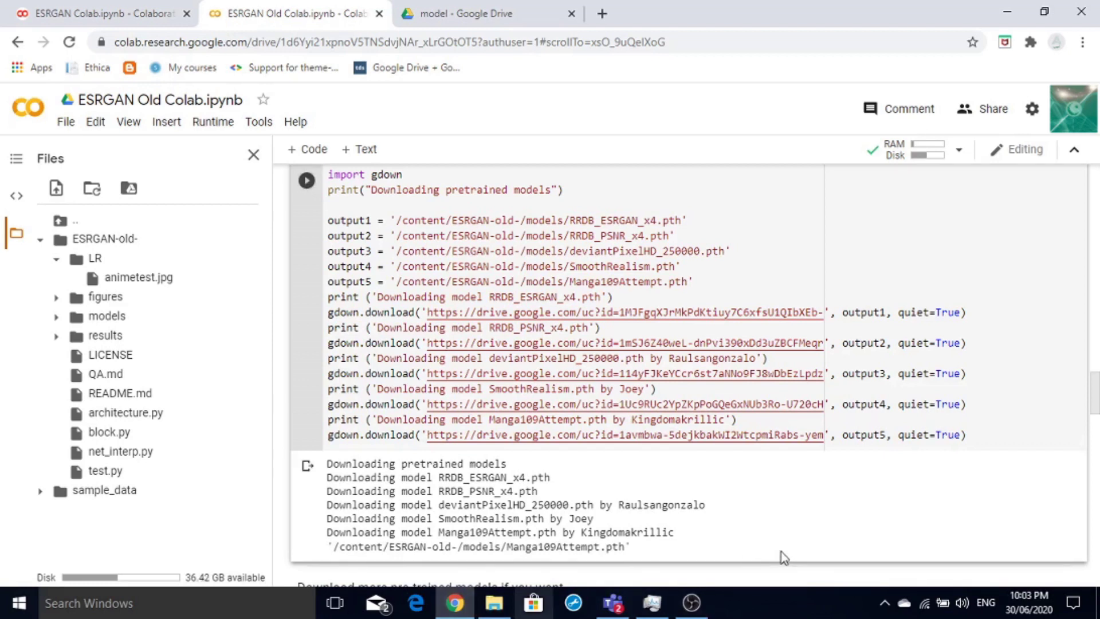
{"action": "scroll", "coordinate": [785, 558], "scroll_direction": "down", "scroll_amount": 4}
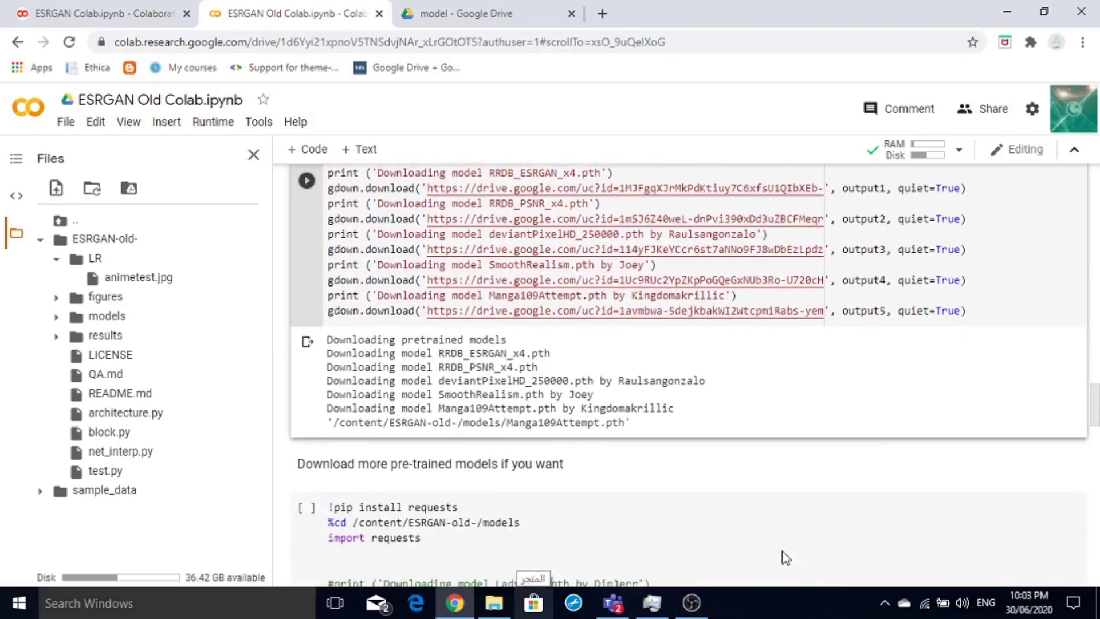
Run the requests cell that downloads Fatality.pth, FatalPixels.pth and Faces.pth
{"action": "scroll", "coordinate": [785, 557], "scroll_direction": "down", "scroll_amount": 2}
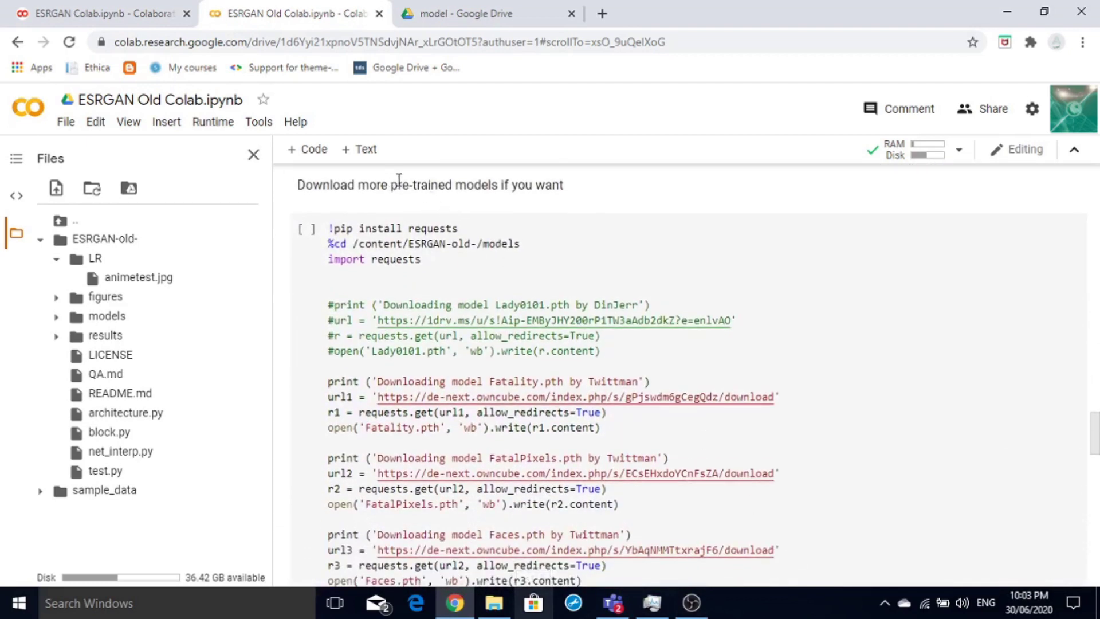
{"action": "left_click", "coordinate": [307, 232]}
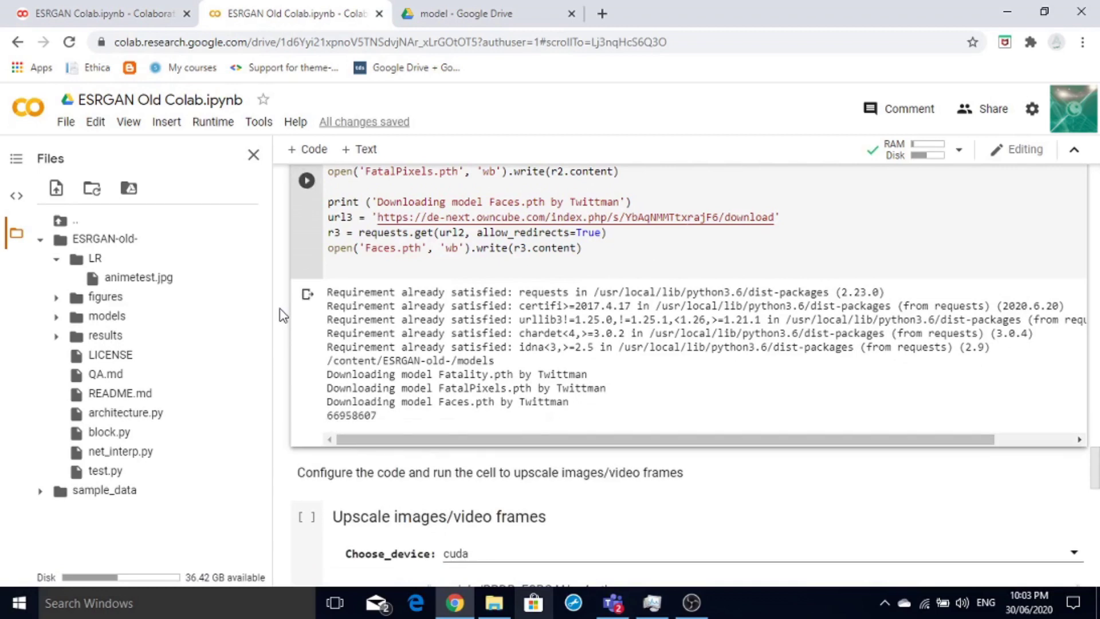
{"action": "scroll", "coordinate": [281, 315], "scroll_direction": "down", "scroll_amount": 4}
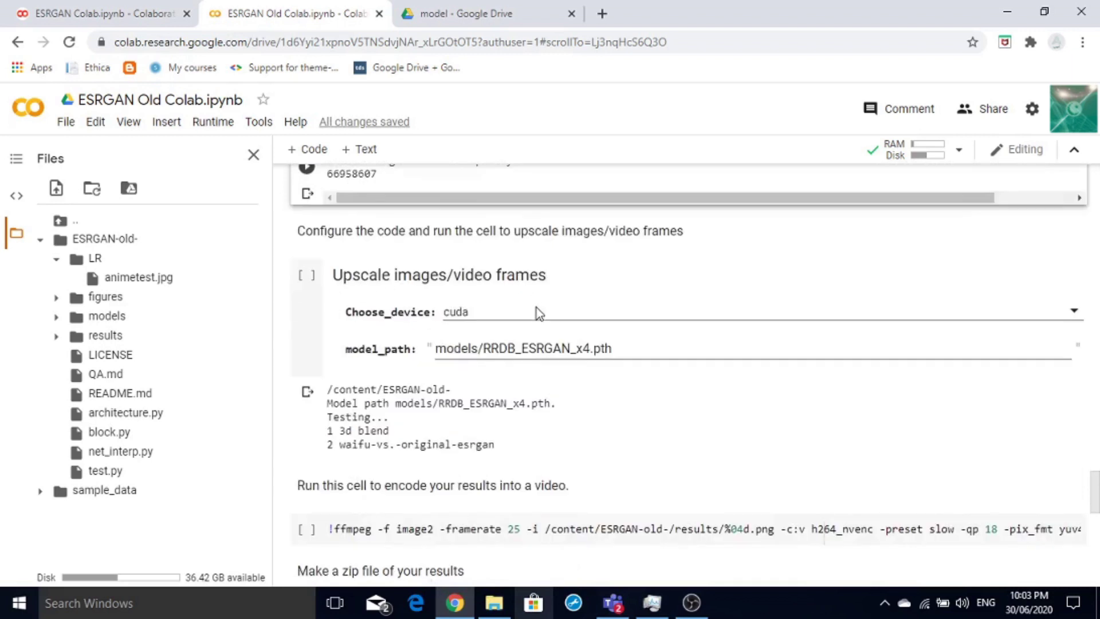
Keep Choose_device on cuda, paste Manga109Attempt.pth's path into model_path, and run the upscale
{"action": "left_click", "coordinate": [538, 319]}
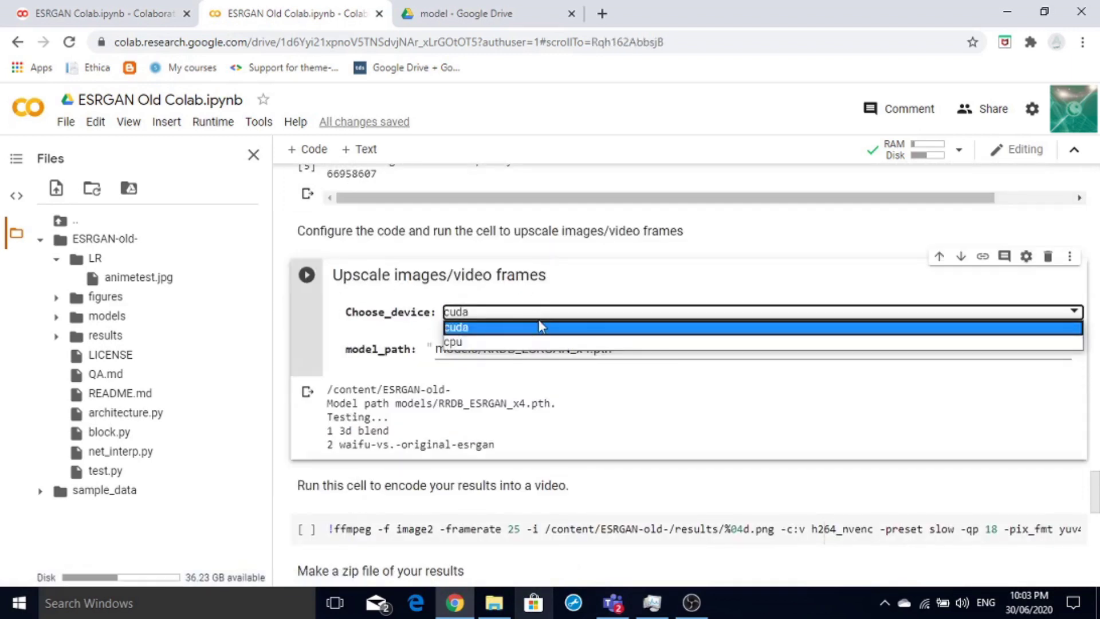
{"action": "left_click", "coordinate": [542, 329]}
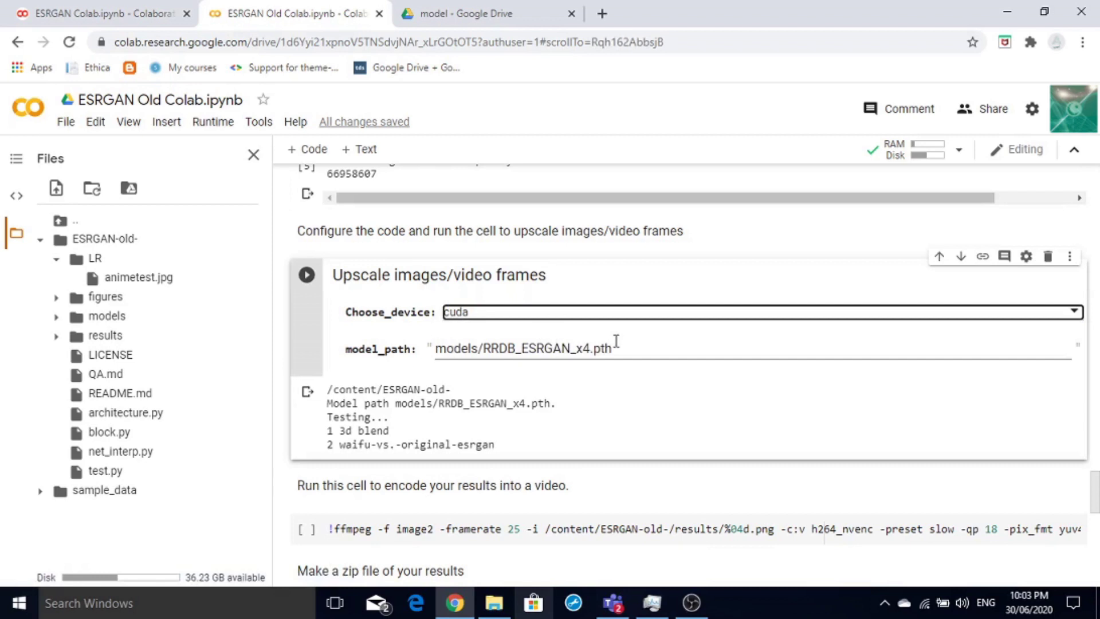
{"action": "left_click", "coordinate": [54, 318]}
{"action": "left_click", "coordinate": [55, 318]}
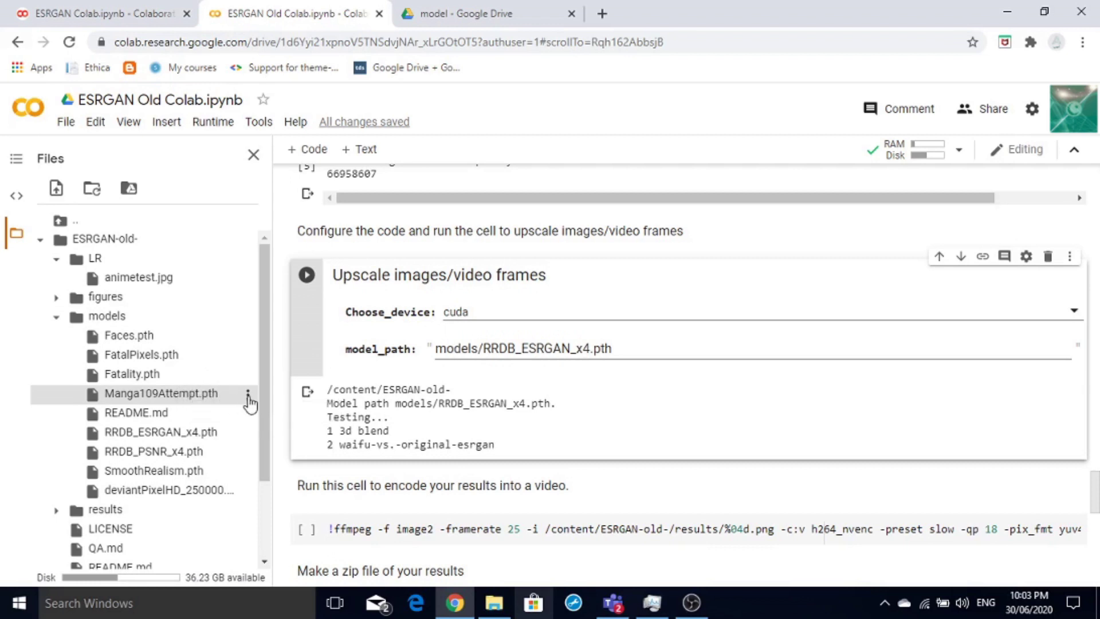
{"action": "left_click", "coordinate": [248, 397]}
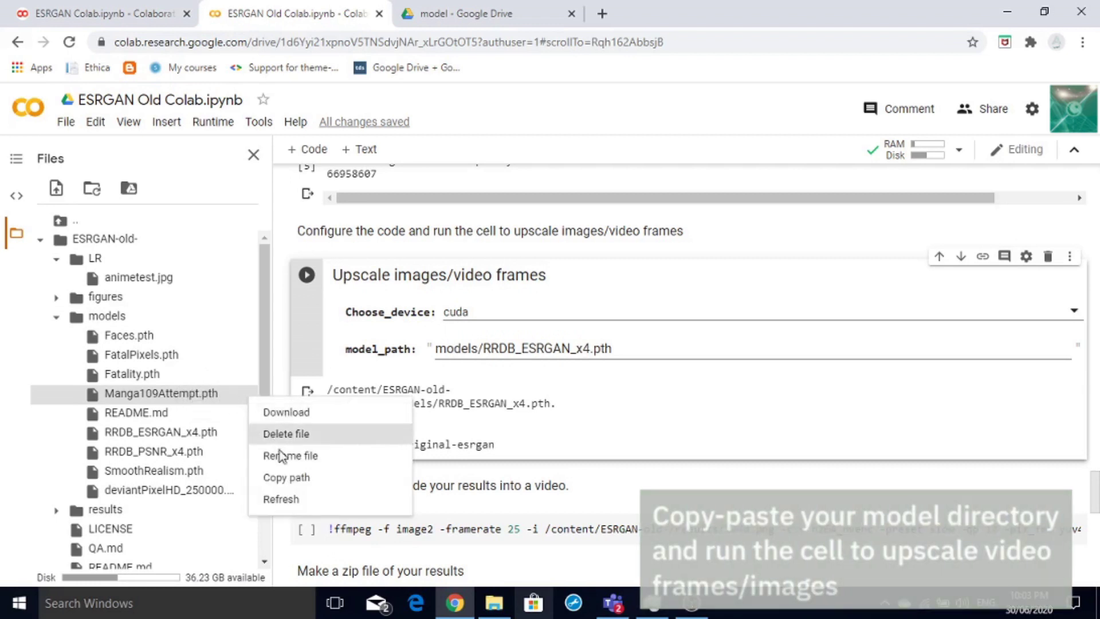
{"action": "left_click", "coordinate": [296, 479]}
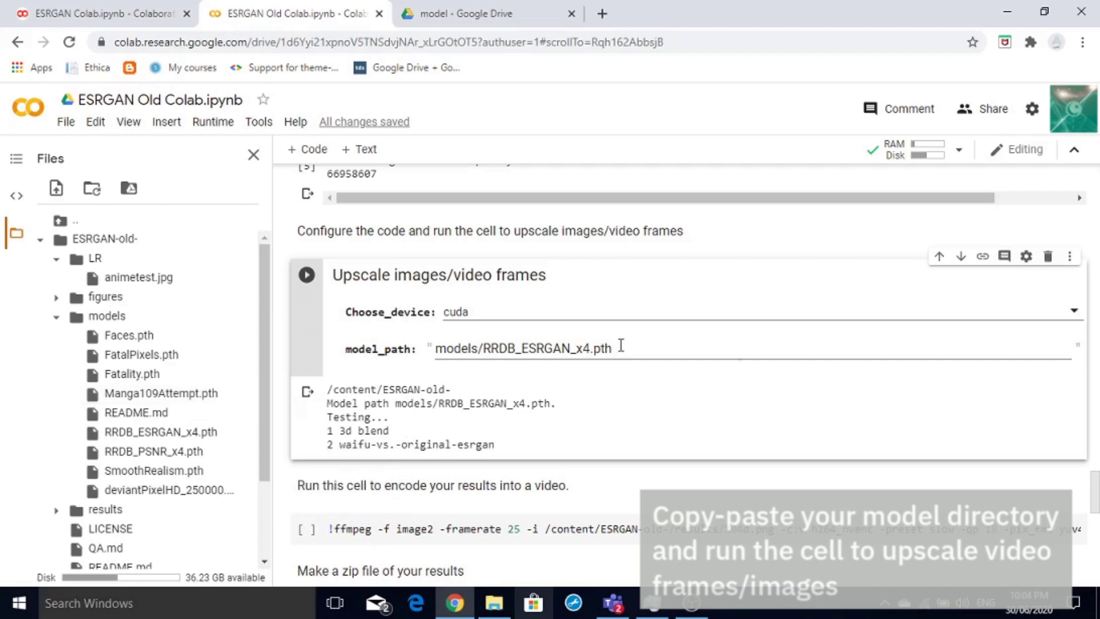
{"action": "left_click_drag", "start_coordinate": [621, 346], "coordinate": [435, 349]}
{"action": "key", "text": "ctrl+v"}
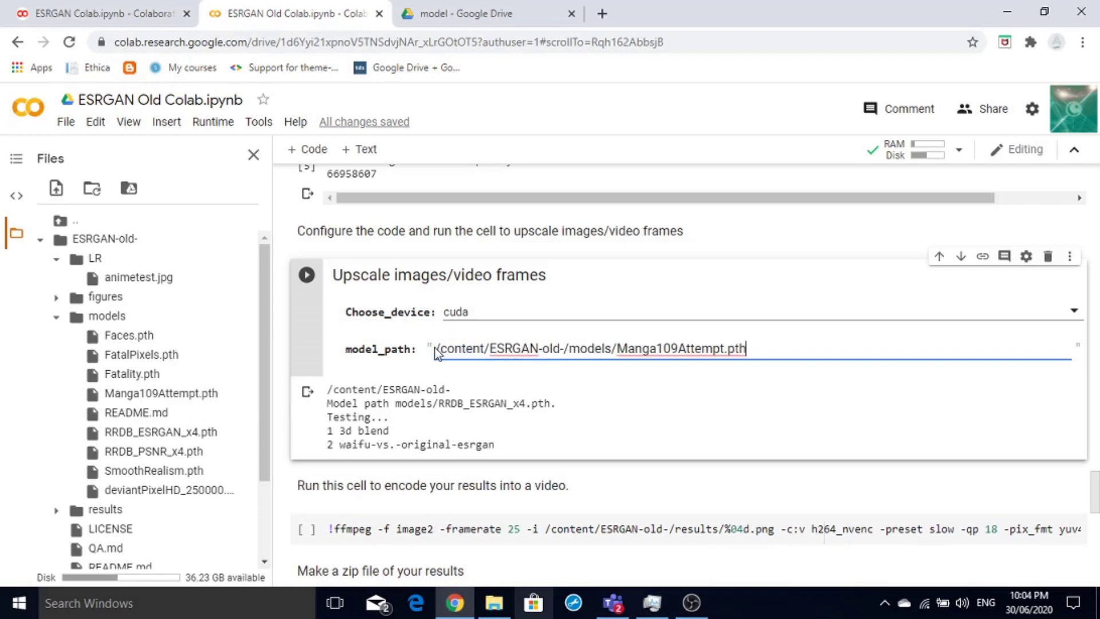
{"action": "left_click", "coordinate": [307, 276]}
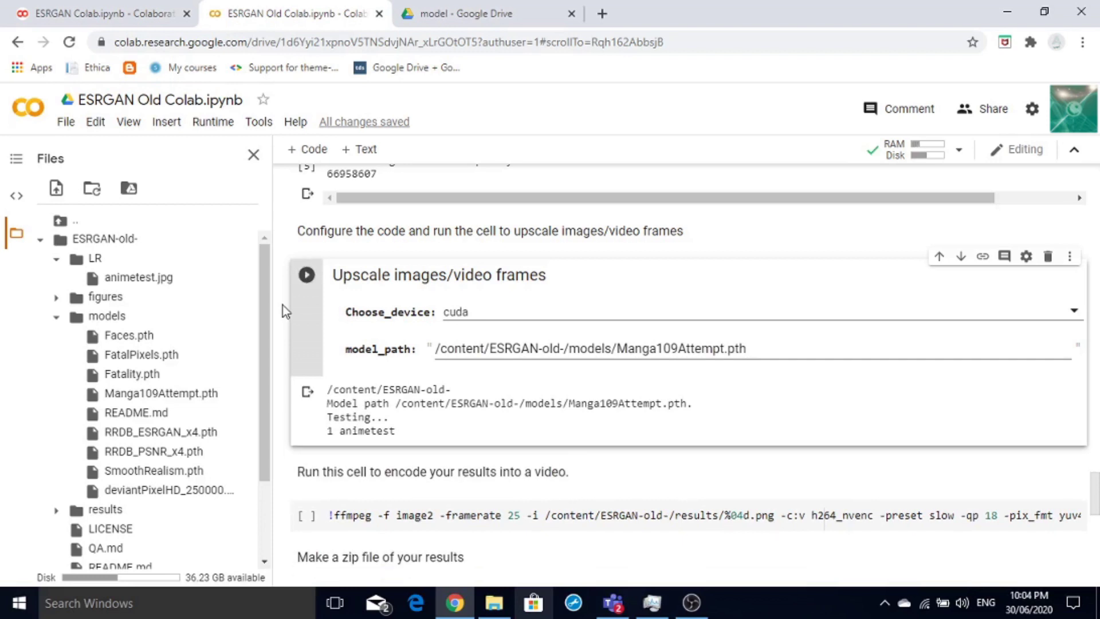
Expand the results folder to find the upscaled animetest.png beside baboon_ESRGAN.png
{"action": "scroll", "coordinate": [174, 390], "scroll_direction": "down", "scroll_amount": 1}
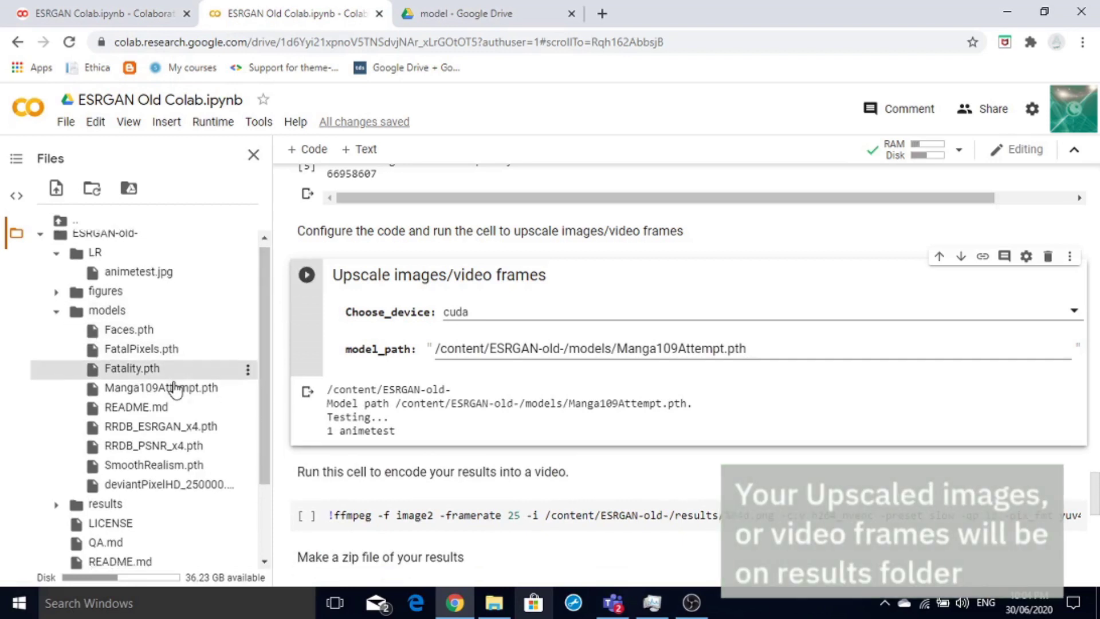
{"action": "scroll", "coordinate": [175, 390], "scroll_direction": "down", "scroll_amount": 3}
{"action": "scroll", "coordinate": [172, 386], "scroll_direction": "down", "scroll_amount": 1}
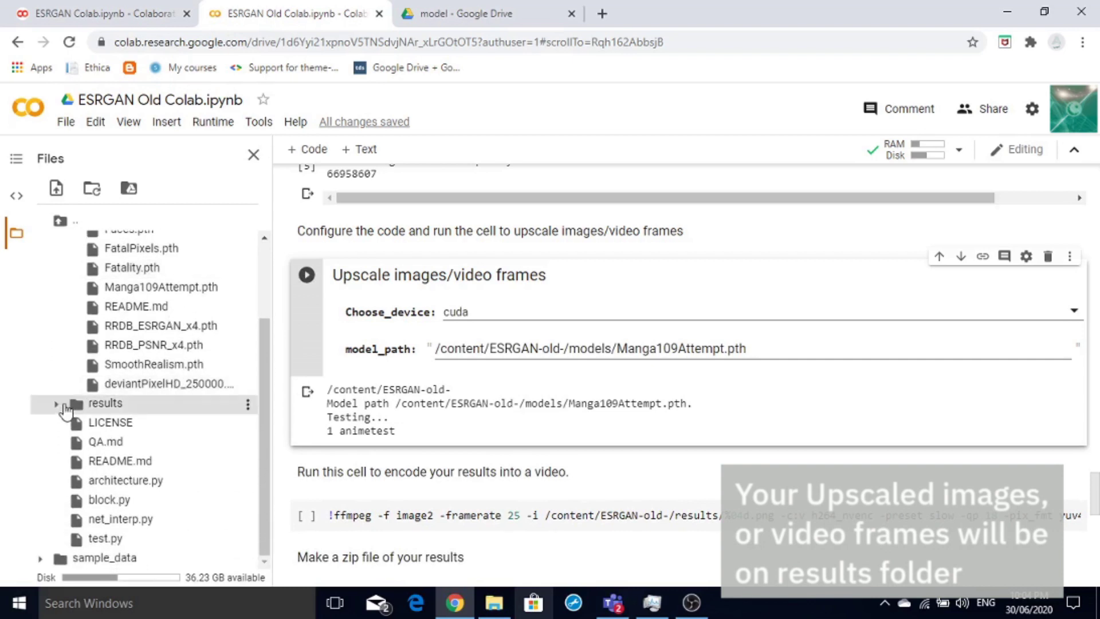
{"action": "left_click", "coordinate": [57, 404]}
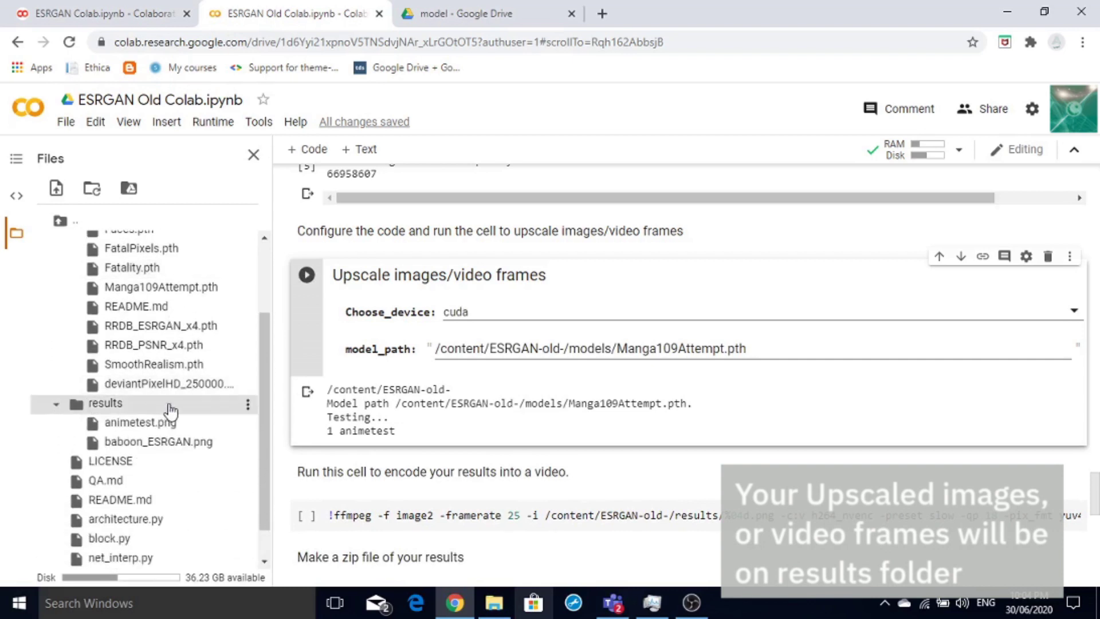
Open results/animetest.png in the preview and scroll through the enlarged anime portrait
{"action": "double_click", "coordinate": [192, 429]}
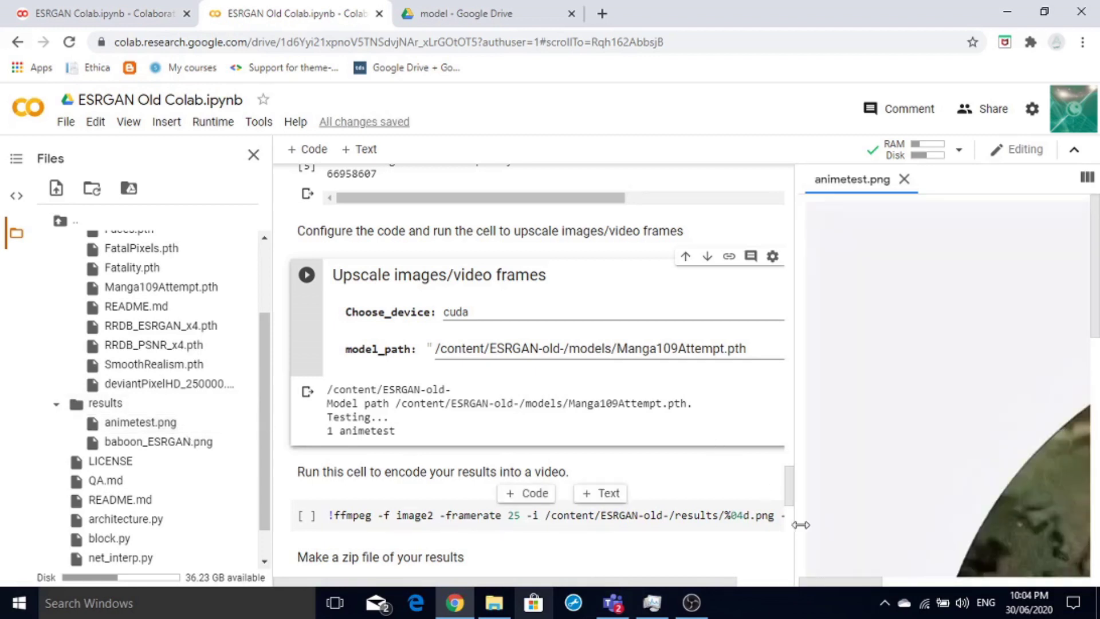
{"action": "left_click_drag", "start_coordinate": [826, 582], "coordinate": [931, 583]}
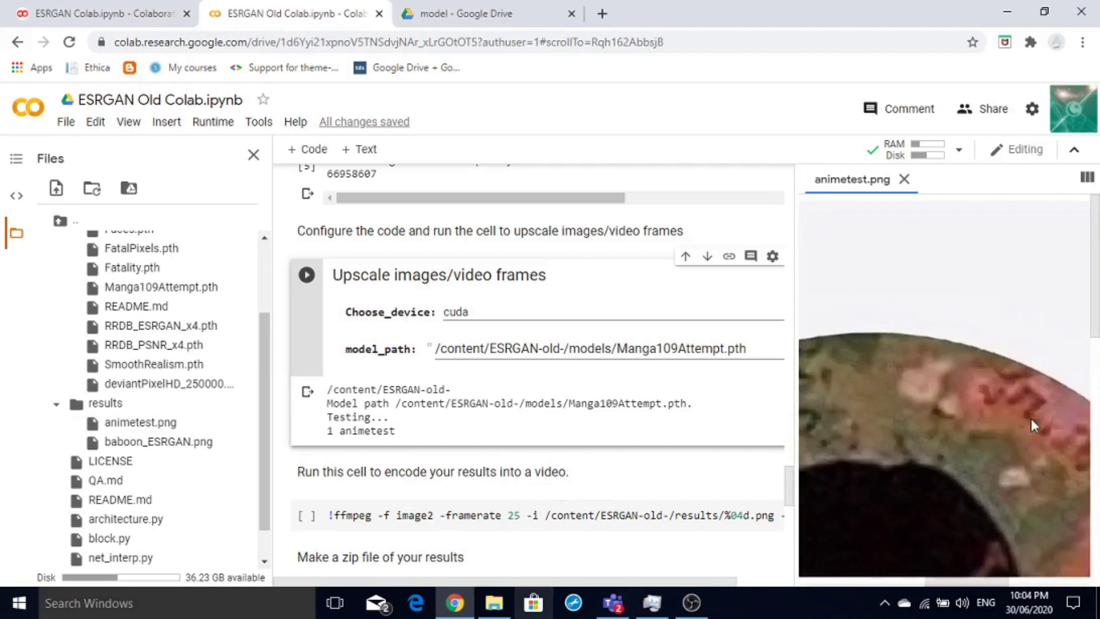
{"action": "scroll", "coordinate": [1030, 418], "scroll_direction": "down", "scroll_amount": 5}
{"action": "scroll", "coordinate": [1031, 416], "scroll_direction": "down", "scroll_amount": 2}
{"action": "scroll", "coordinate": [1031, 420], "scroll_direction": "down", "scroll_amount": 2}
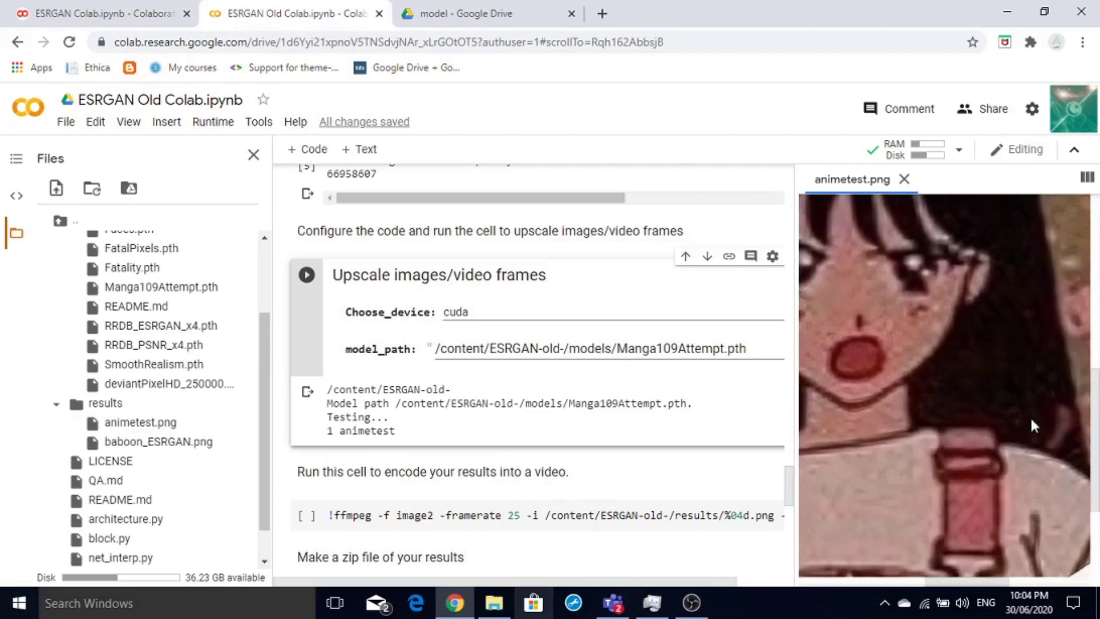
{"action": "scroll", "coordinate": [1032, 424], "scroll_direction": "down", "scroll_amount": 1}
{"action": "scroll", "coordinate": [1030, 419], "scroll_direction": "up", "scroll_amount": 3}
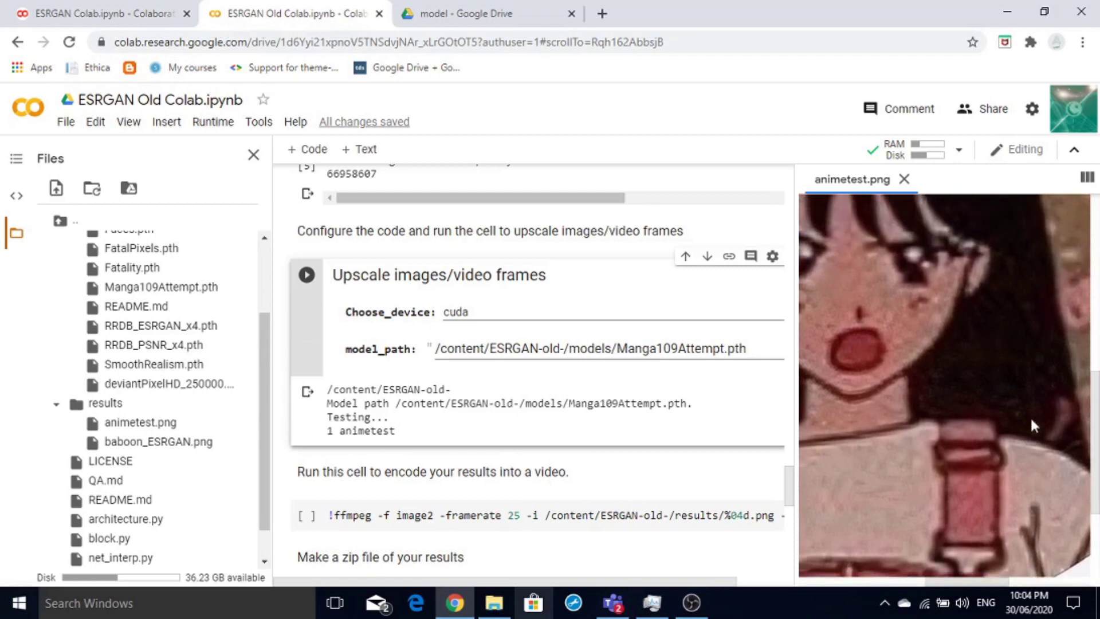
{"action": "scroll", "coordinate": [1031, 416], "scroll_direction": "down", "scroll_amount": 3}
{"action": "scroll", "coordinate": [1031, 418], "scroll_direction": "up", "scroll_amount": 3}
{"action": "scroll", "coordinate": [1031, 416], "scroll_direction": "up", "scroll_amount": 2}
{"action": "scroll", "coordinate": [1033, 425], "scroll_direction": "up", "scroll_amount": 2}
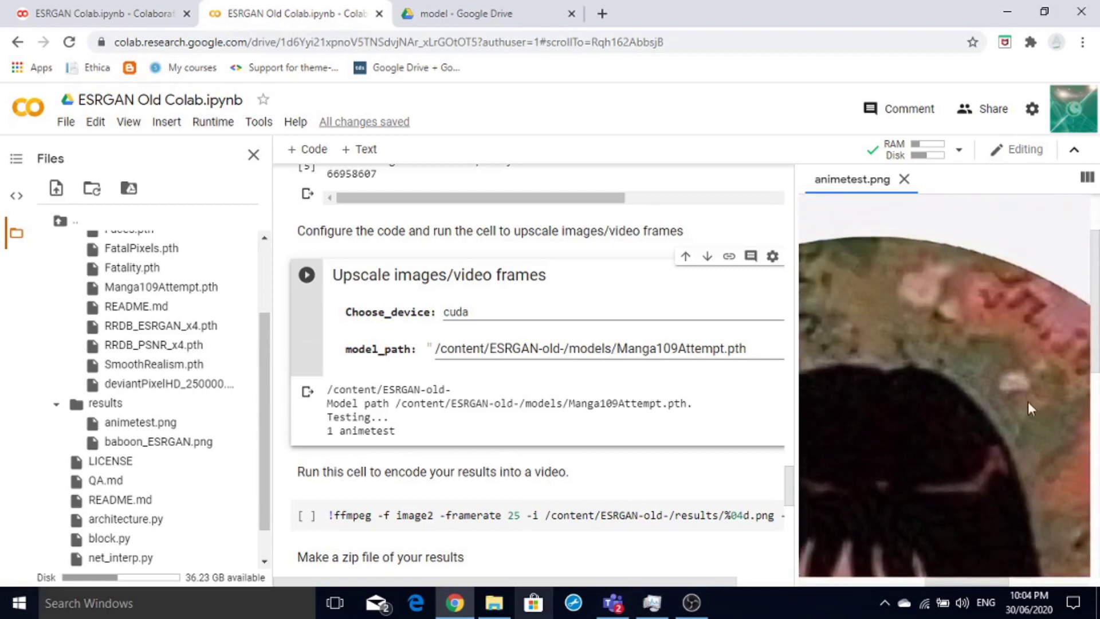
Save the upscaled animetest image into Pictures with Save image as, then close the animetest.png preview
{"action": "right_click", "coordinate": [997, 315]}
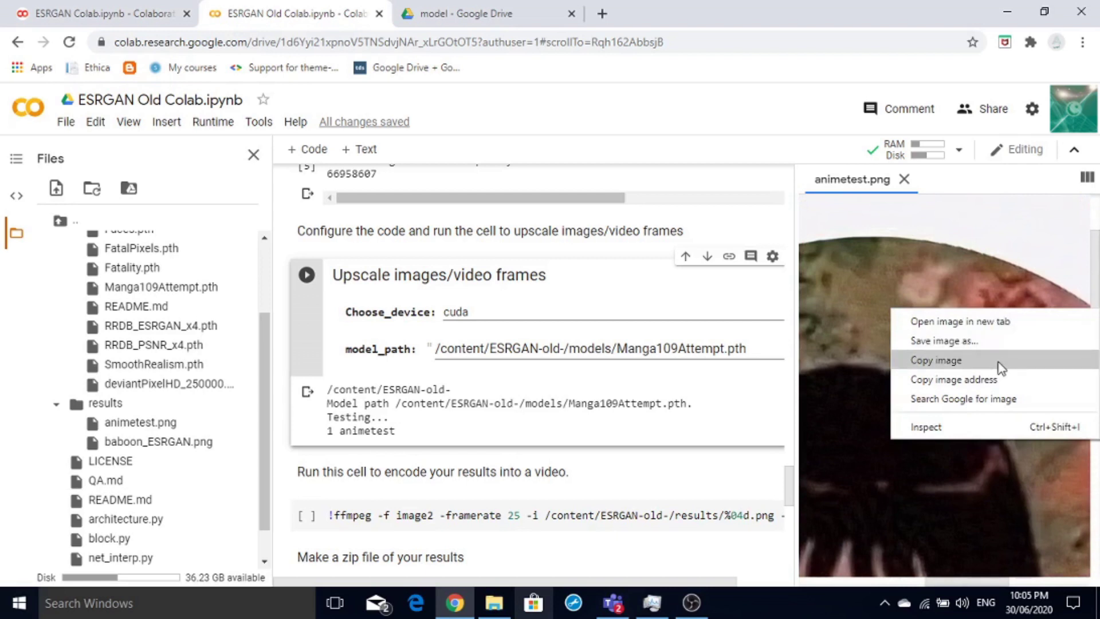
{"action": "left_click", "coordinate": [977, 349]}
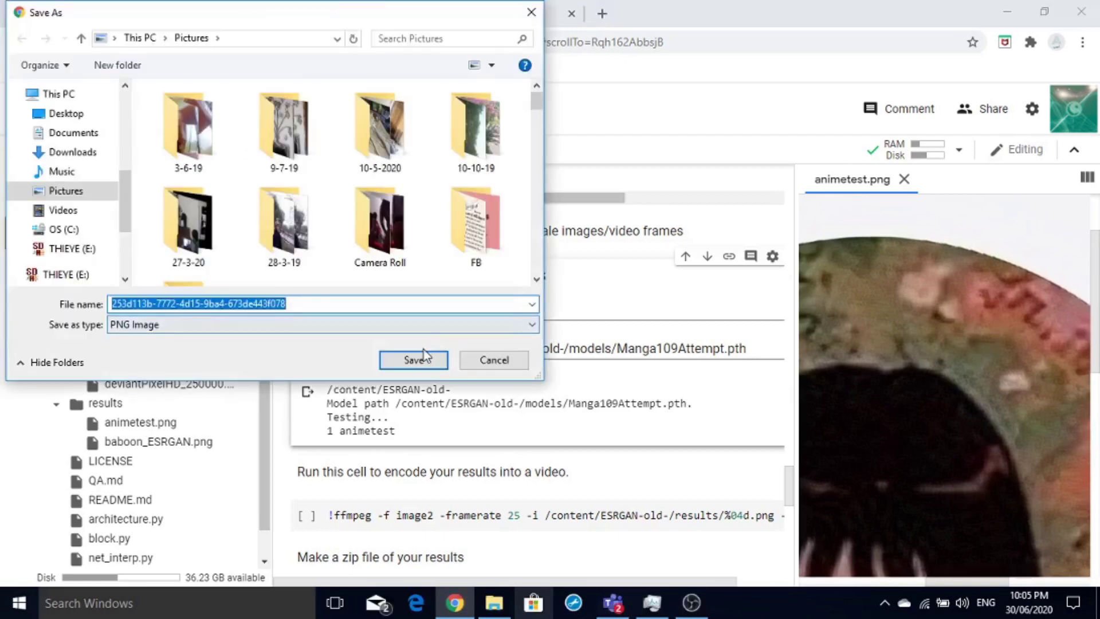
{"action": "left_click", "coordinate": [413, 360]}
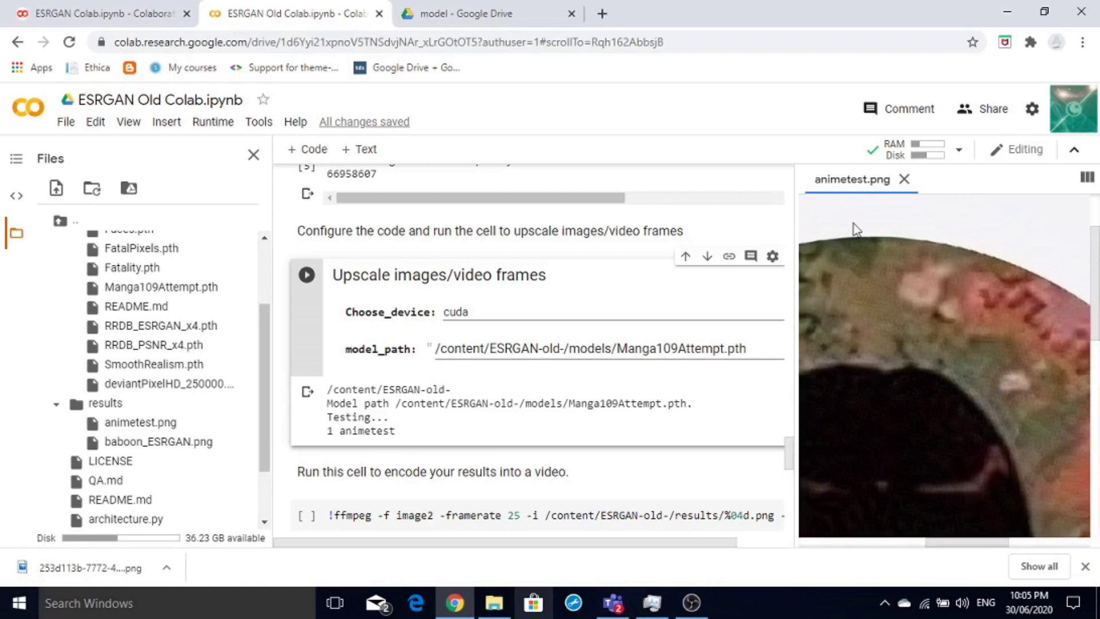
{"action": "left_click", "coordinate": [905, 180]}
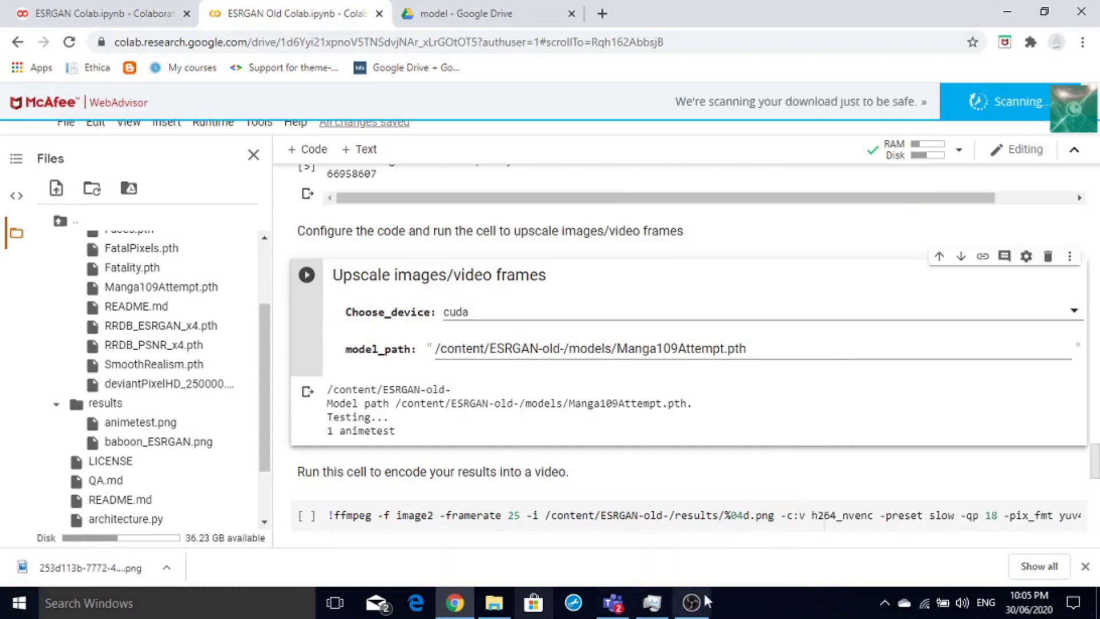
Open the downloaded upscaled PNG from the Pictures folder in Photos
{"action": "left_click", "coordinate": [494, 603]}
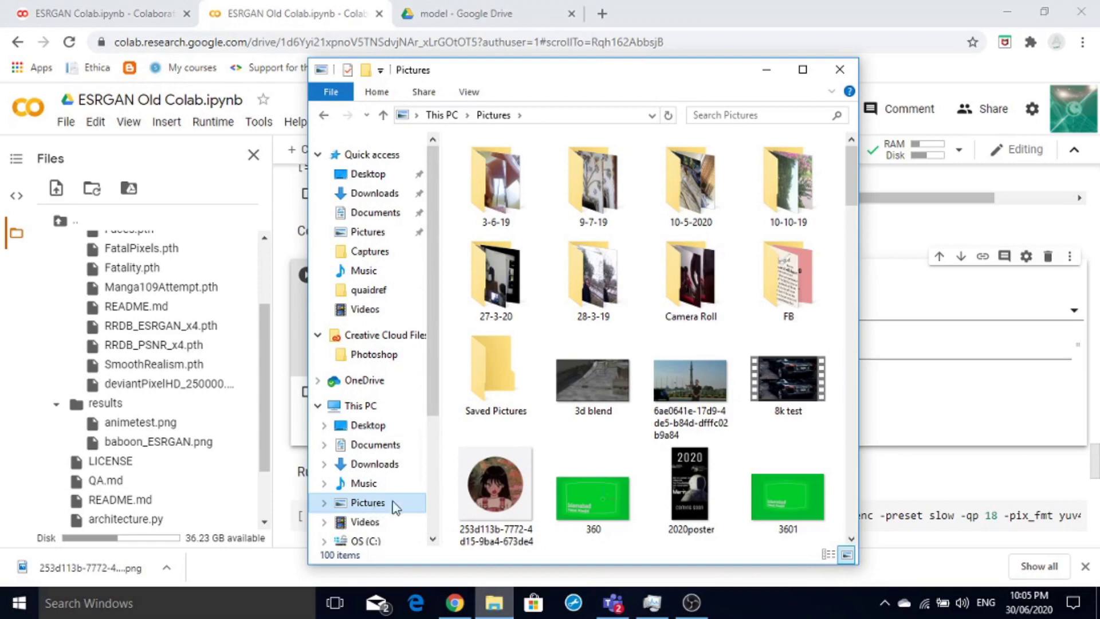
{"action": "left_click", "coordinate": [482, 522]}
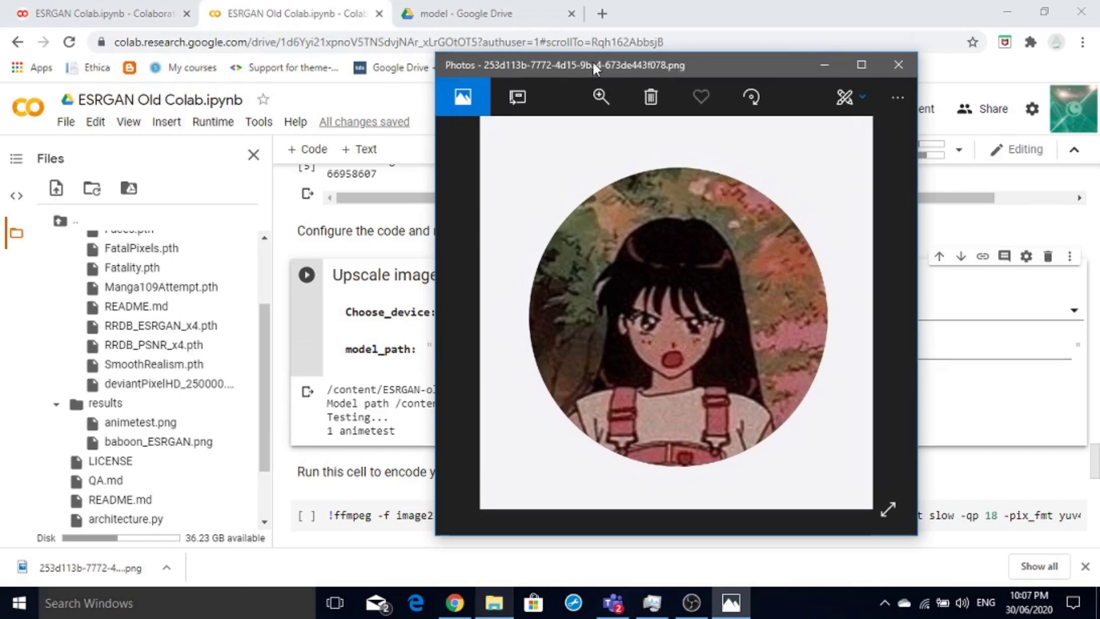
Put the upscaled PNG viewer on the left and open animetest.jpg in a second Photos window on the right
{"action": "mouse_move", "coordinate": [594, 63]}
{"action": "left_mouse_down"}
{"action": "mouse_move", "coordinate": [567, 70]}
{"action": "mouse_move", "coordinate": [161, 18]}
{"action": "left_mouse_up"}
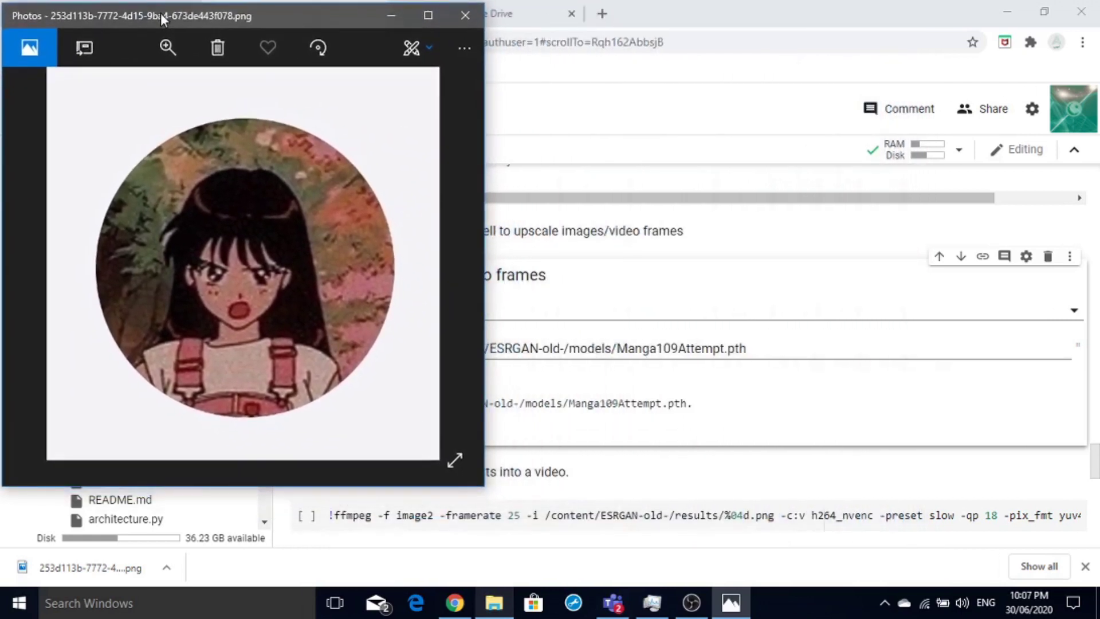
{"action": "left_click", "coordinate": [494, 603]}
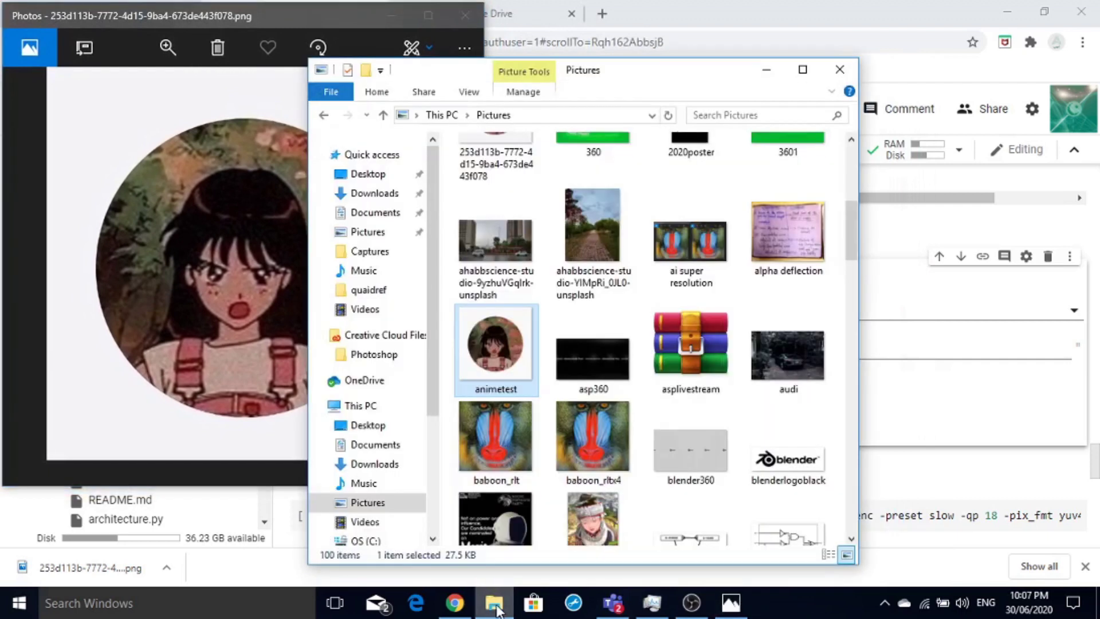
{"action": "double_click", "coordinate": [518, 370]}
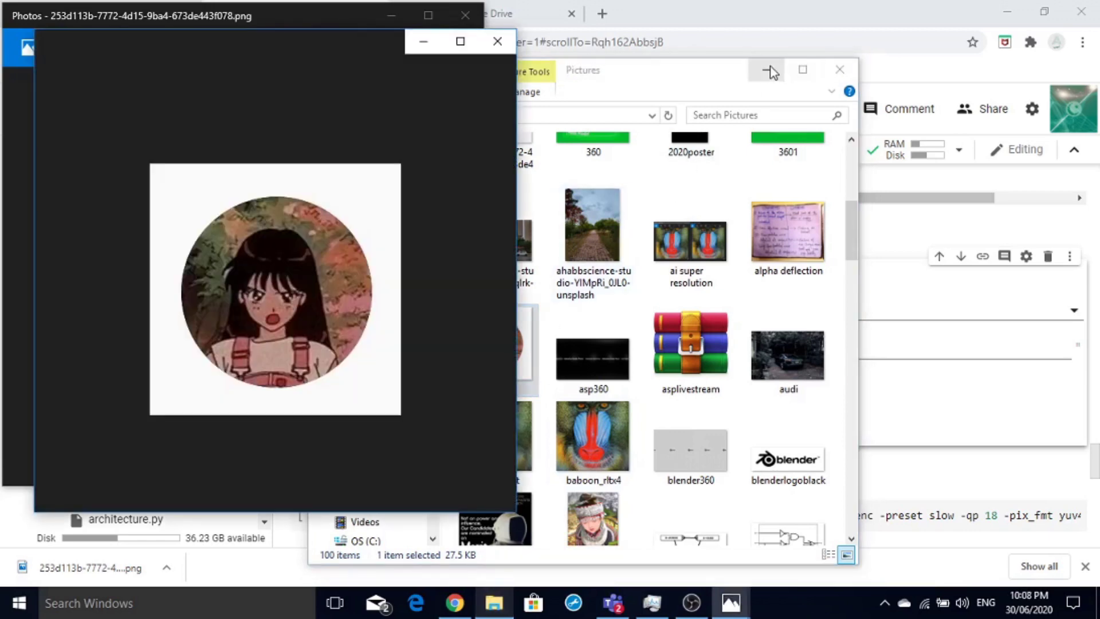
{"action": "left_click", "coordinate": [766, 69]}
{"action": "mouse_move", "coordinate": [260, 45]}
{"action": "left_mouse_down"}
{"action": "mouse_move", "coordinate": [652, 25]}
{"action": "mouse_move", "coordinate": [699, 46]}
{"action": "mouse_move", "coordinate": [708, 18]}
{"action": "left_mouse_up"}
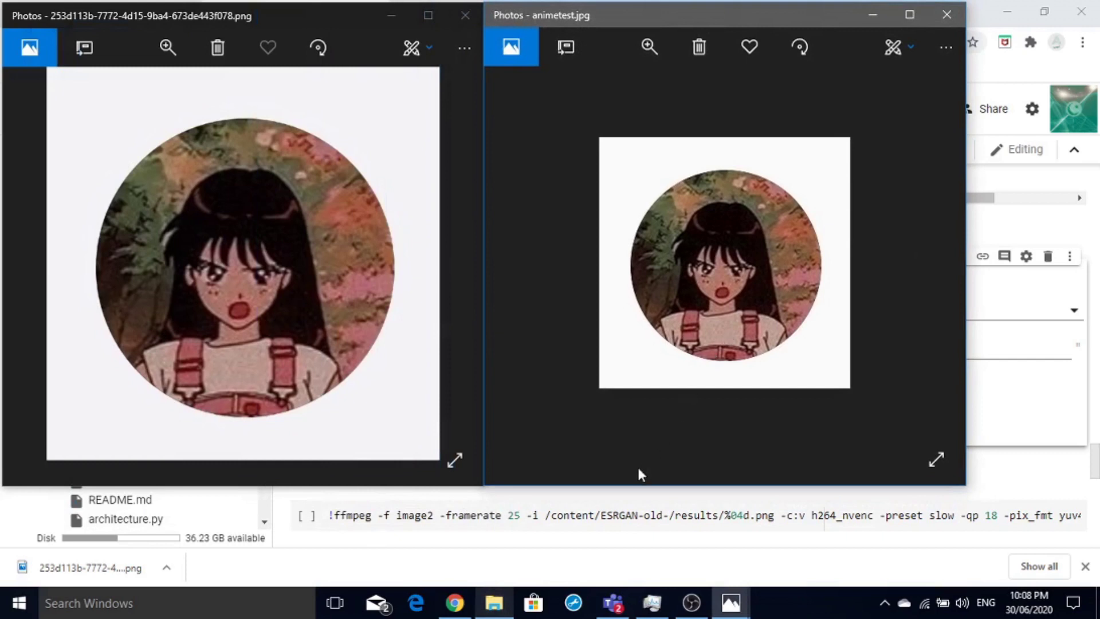
Zoom the original animetest.jpg in on the face with the Photos zoom slider
{"action": "left_click", "coordinate": [168, 47]}
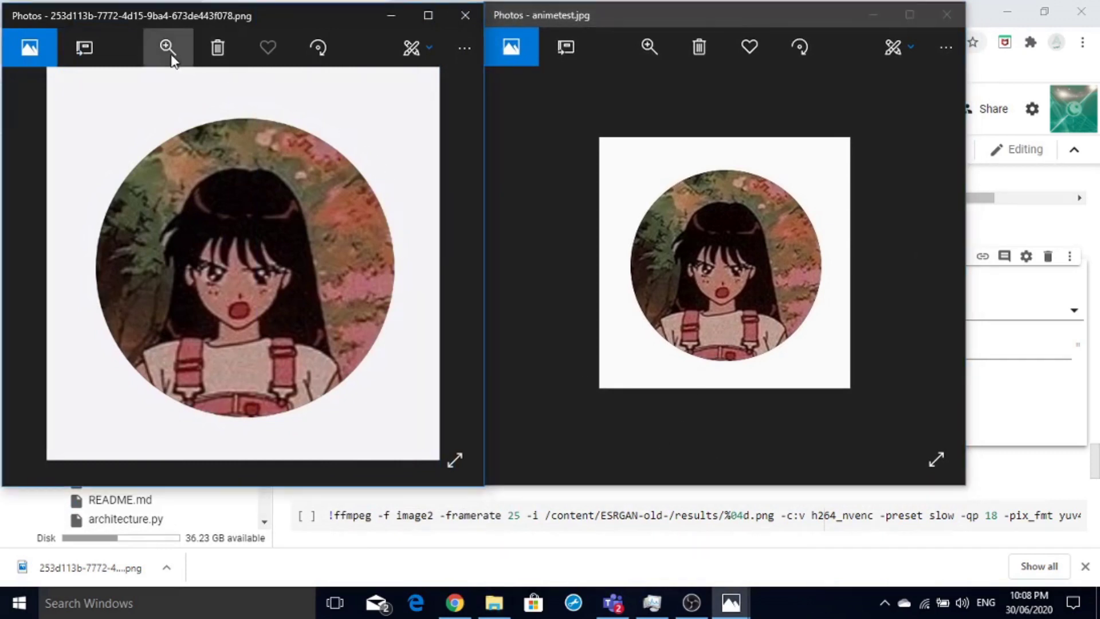
{"action": "left_click", "coordinate": [651, 50]}
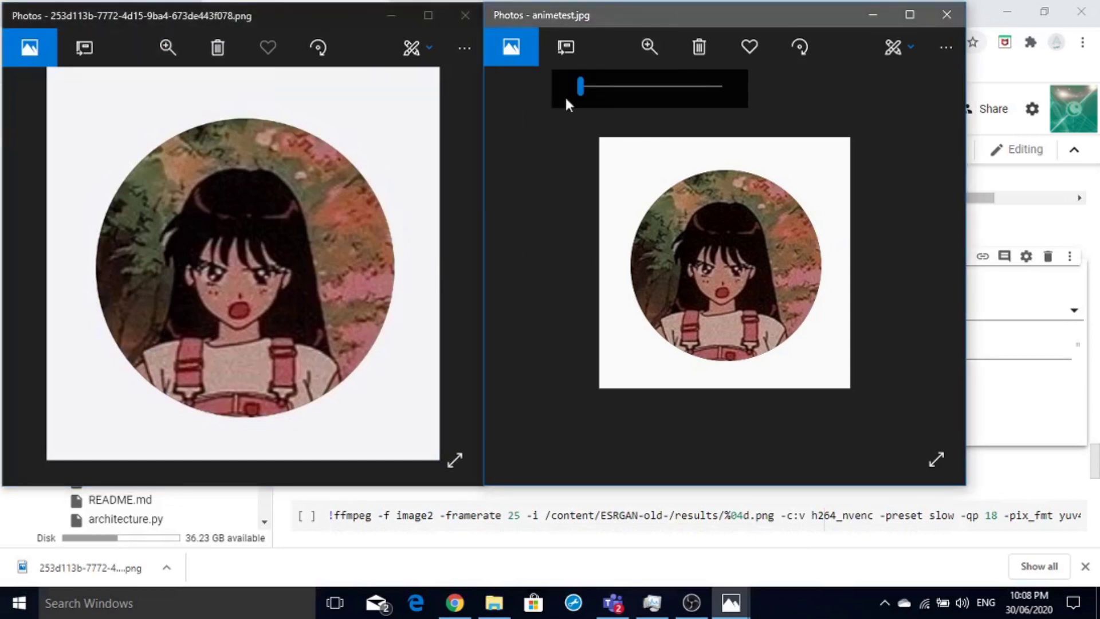
{"action": "left_click_drag", "start_coordinate": [655, 86], "coordinate": [610, 88]}
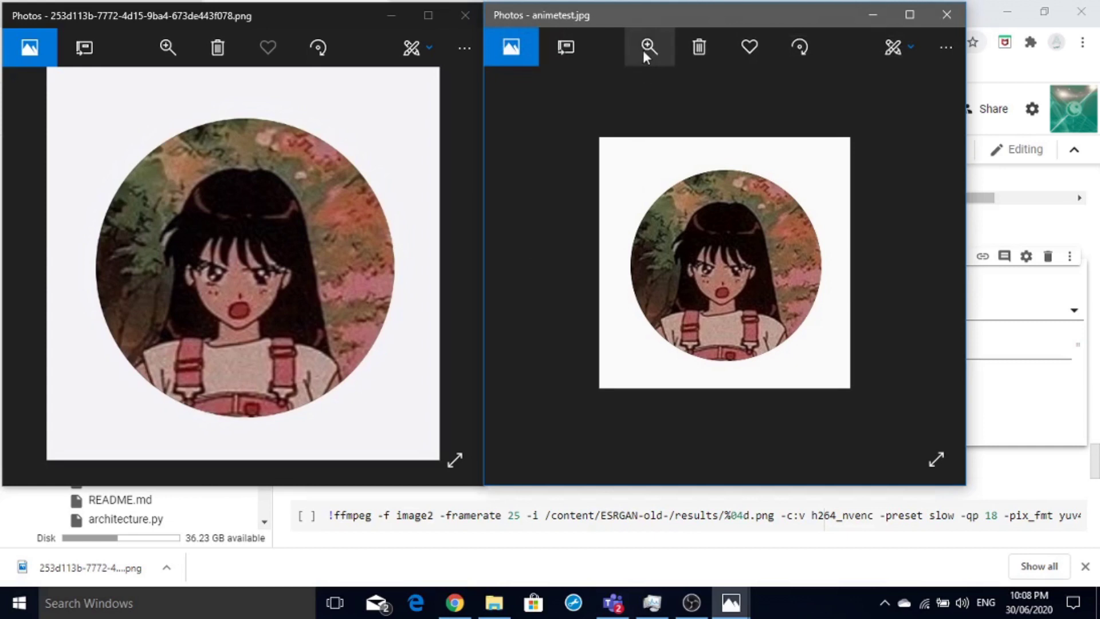
{"action": "left_click", "coordinate": [643, 49]}
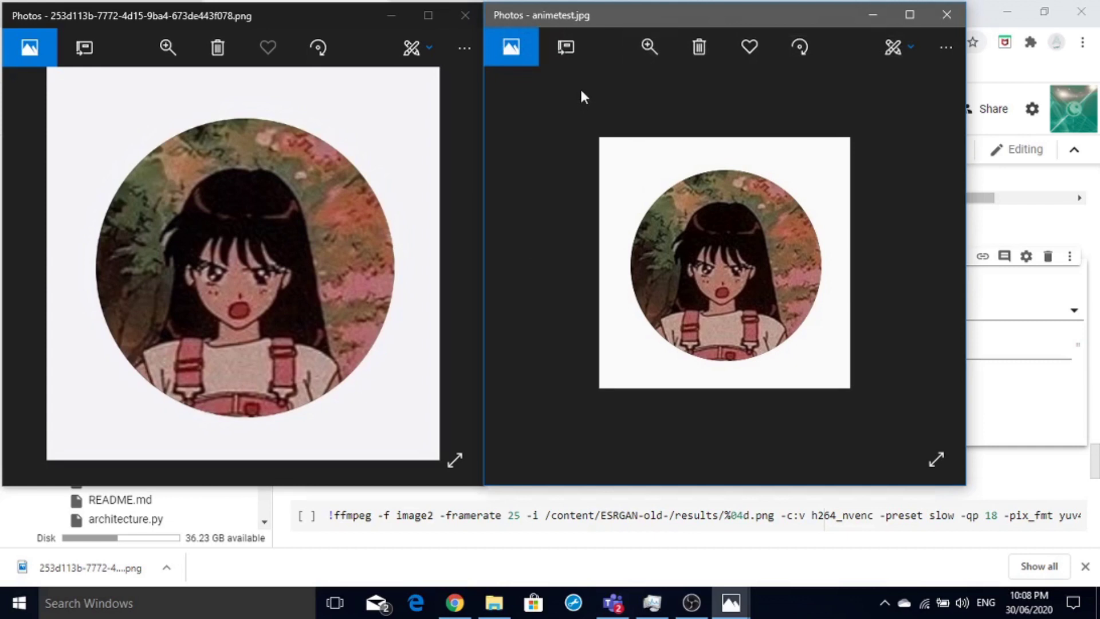
{"action": "left_click", "coordinate": [649, 46]}
{"action": "mouse_move", "coordinate": [605, 77]}
{"action": "left_mouse_down"}
{"action": "mouse_move", "coordinate": [648, 85]}
{"action": "mouse_move", "coordinate": [589, 85]}
{"action": "mouse_move", "coordinate": [609, 86]}
{"action": "mouse_move", "coordinate": [609, 98]}
{"action": "left_mouse_up"}
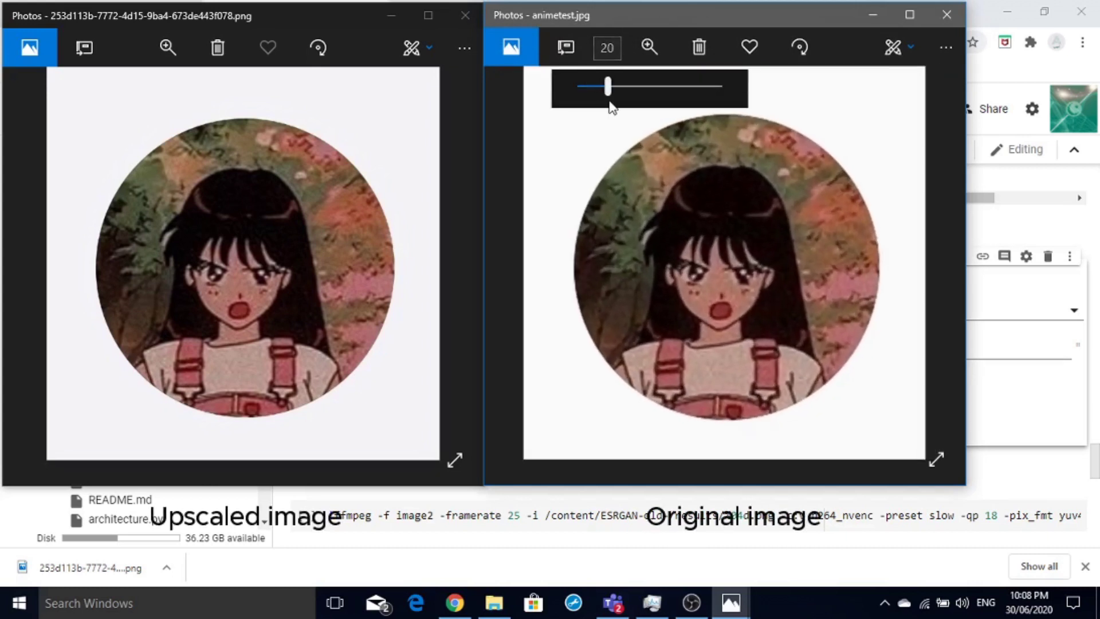
{"action": "left_click", "coordinate": [646, 51]}
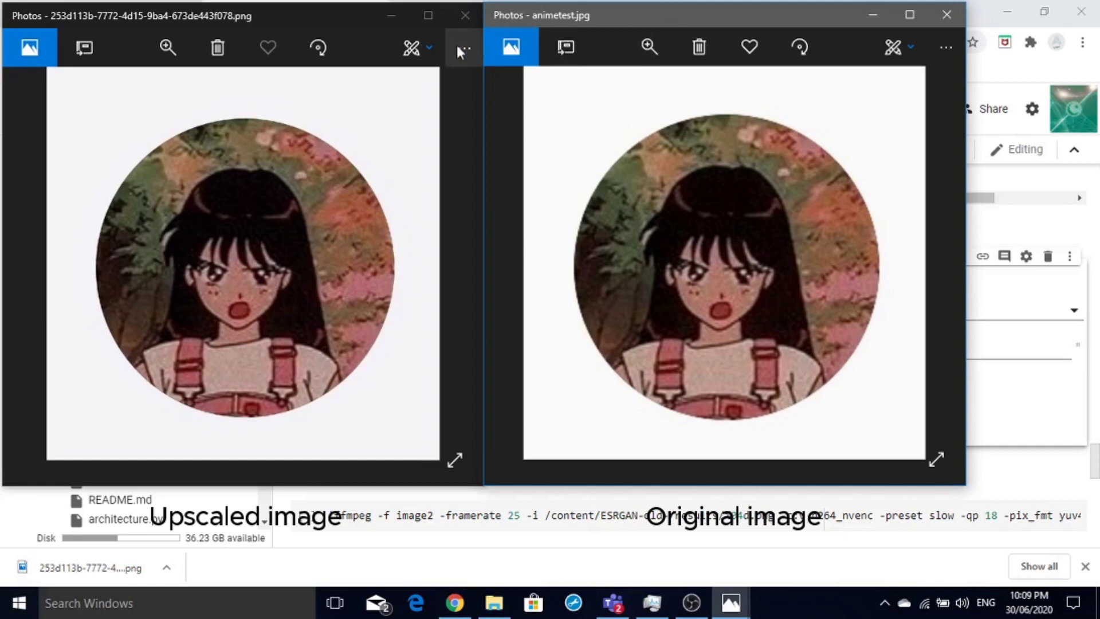
Adjust the zoom in both windows so the upscaled and original faces match in size
{"action": "left_click", "coordinate": [168, 47]}
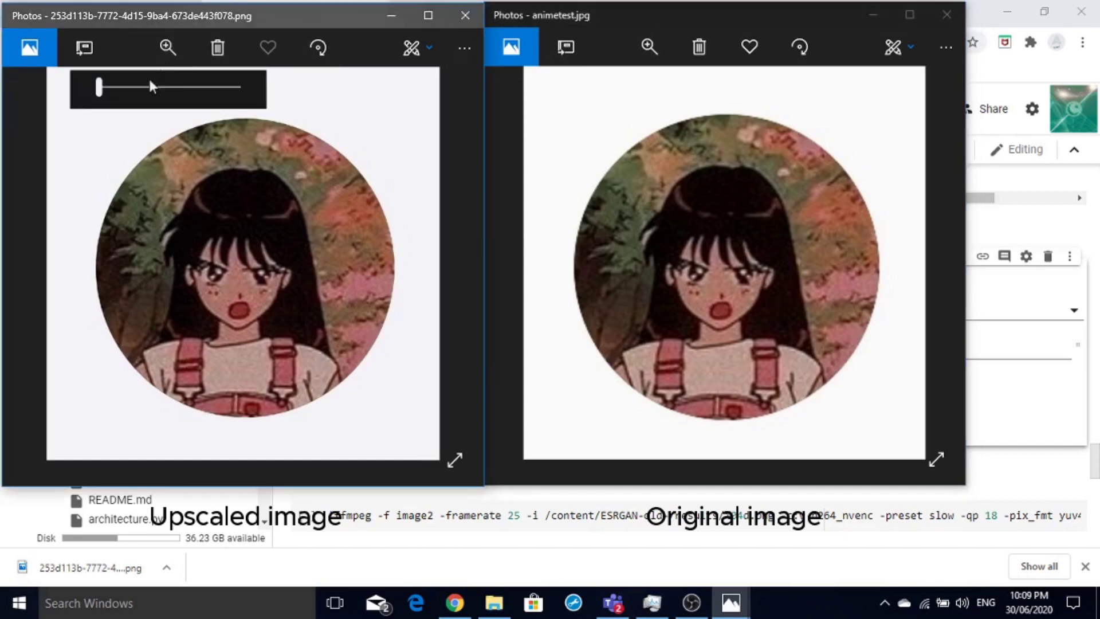
{"action": "mouse_move", "coordinate": [129, 90]}
{"action": "left_mouse_down"}
{"action": "mouse_move", "coordinate": [139, 88]}
{"action": "mouse_move", "coordinate": [116, 86]}
{"action": "left_mouse_up"}
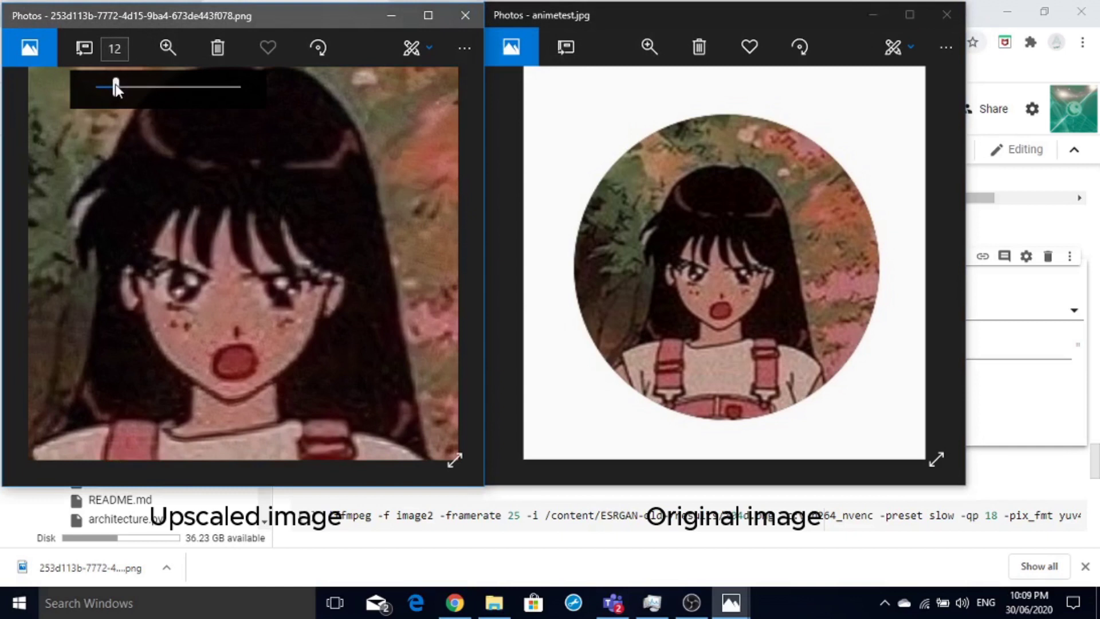
{"action": "left_click", "coordinate": [658, 45]}
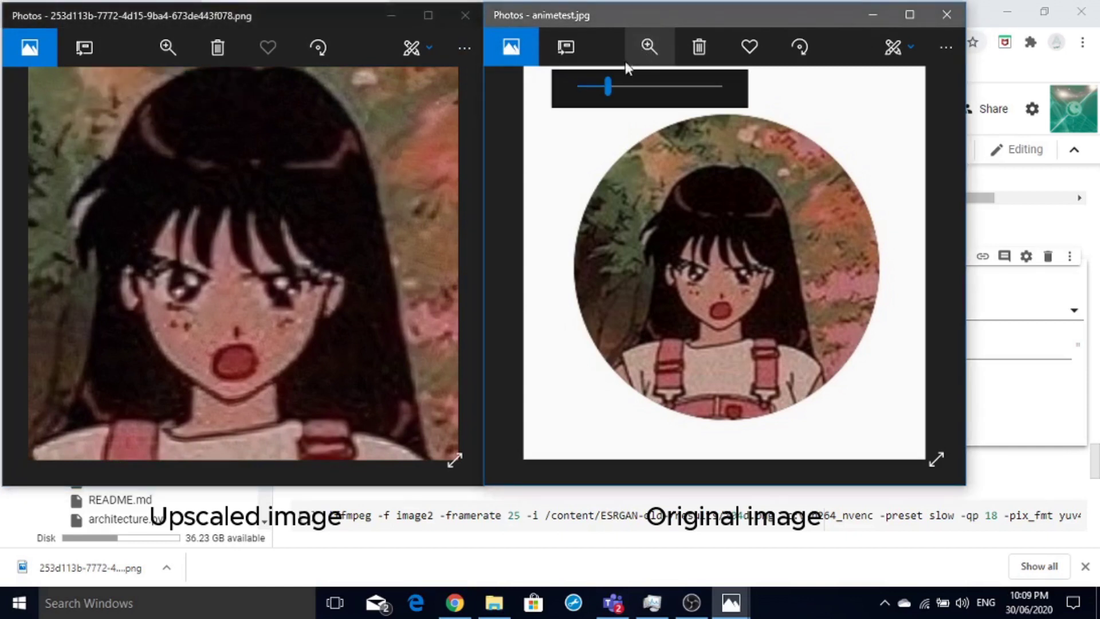
{"action": "left_click_drag", "start_coordinate": [616, 83], "coordinate": [705, 82]}
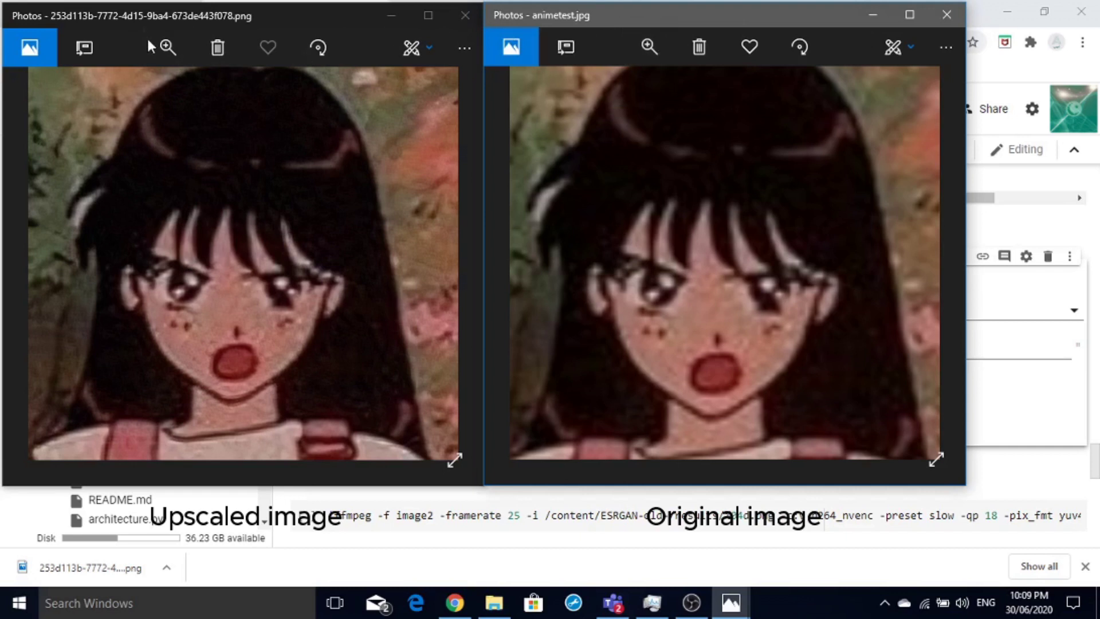
{"action": "left_click", "coordinate": [168, 46]}
{"action": "left_click_drag", "start_coordinate": [117, 89], "coordinate": [123, 87]}
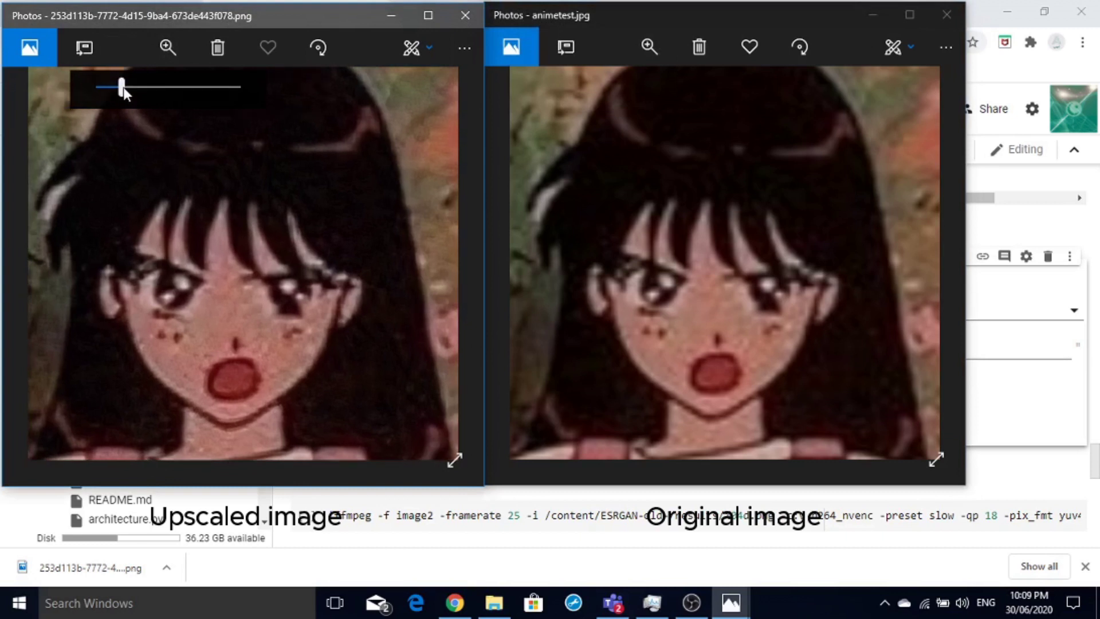
{"action": "left_click", "coordinate": [164, 54]}
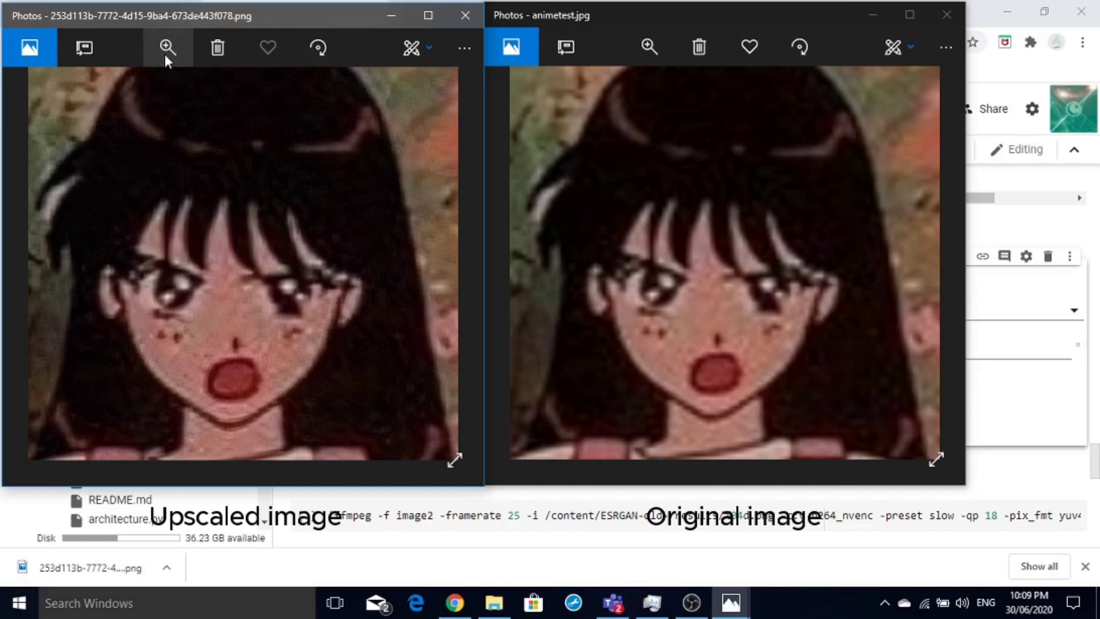
{"action": "left_click", "coordinate": [165, 54]}
{"action": "left_click", "coordinate": [166, 54]}
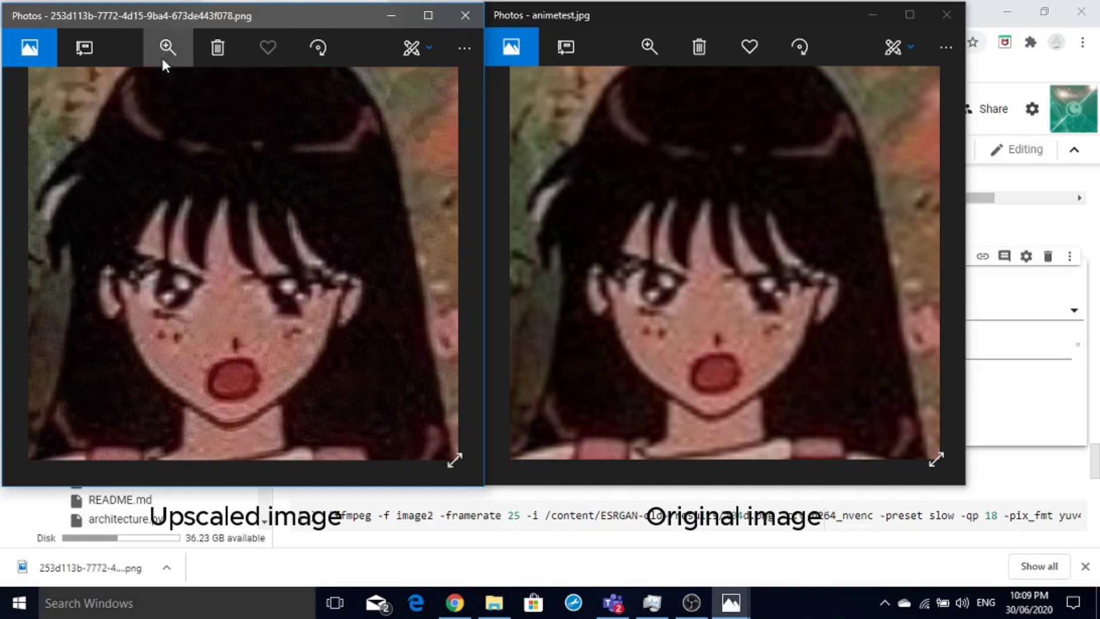
{"action": "left_click", "coordinate": [162, 57]}
{"action": "left_click_drag", "start_coordinate": [120, 91], "coordinate": [118, 102]}
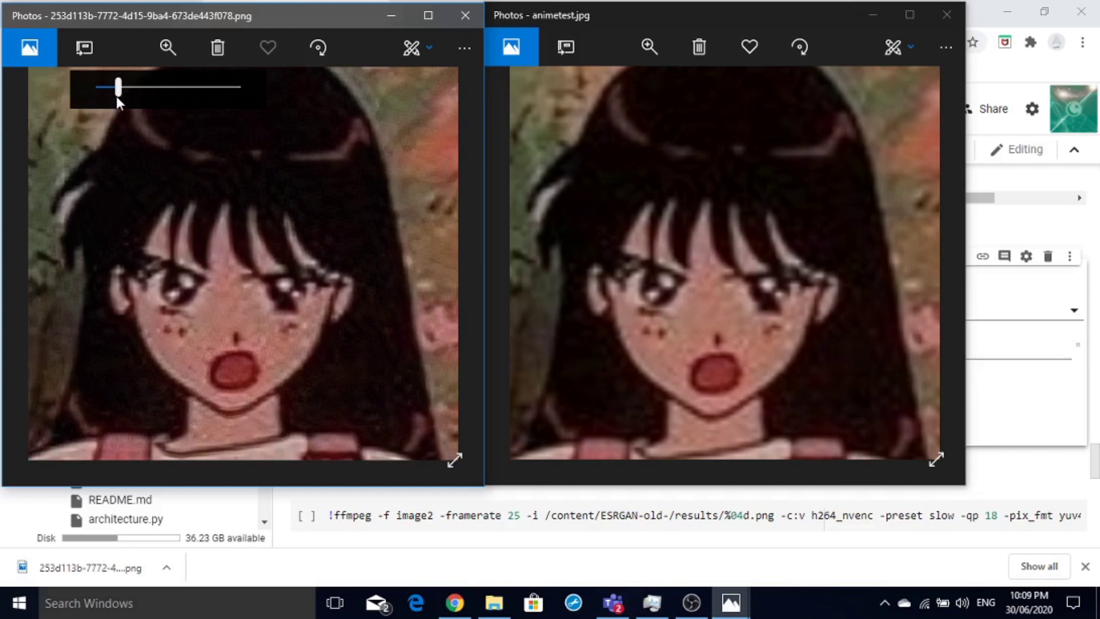
Close both Photos windows and return to the zip and download cells in the notebook
{"action": "left_click", "coordinate": [473, 16]}
{"action": "left_click", "coordinate": [948, 21]}
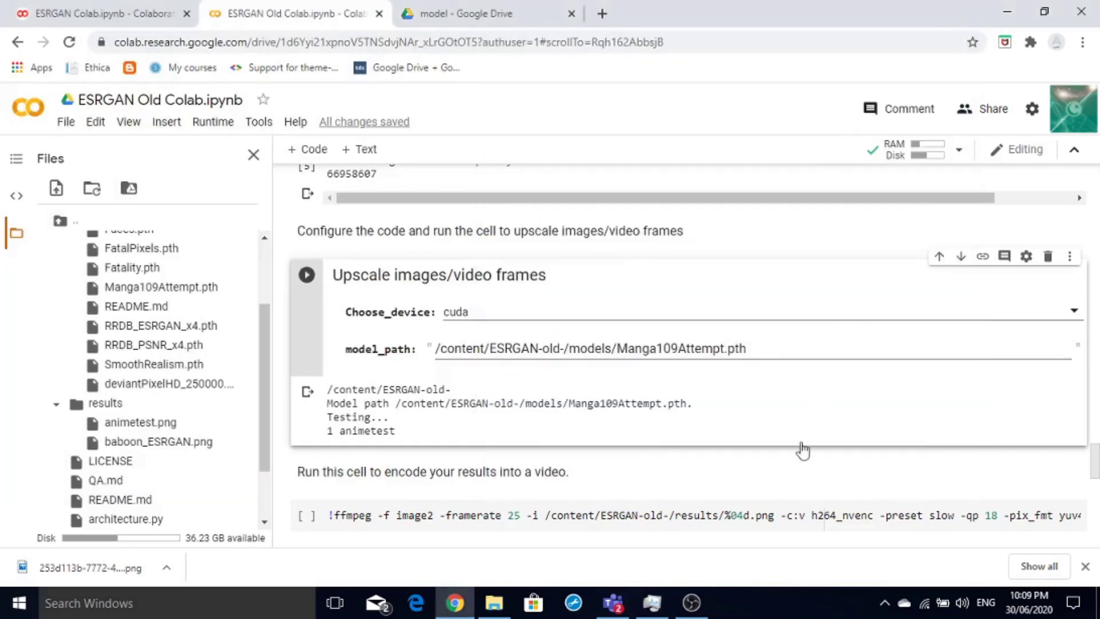
{"action": "scroll", "coordinate": [802, 451], "scroll_direction": "down", "scroll_amount": 1}
{"action": "scroll", "coordinate": [796, 448], "scroll_direction": "down", "scroll_amount": 3}
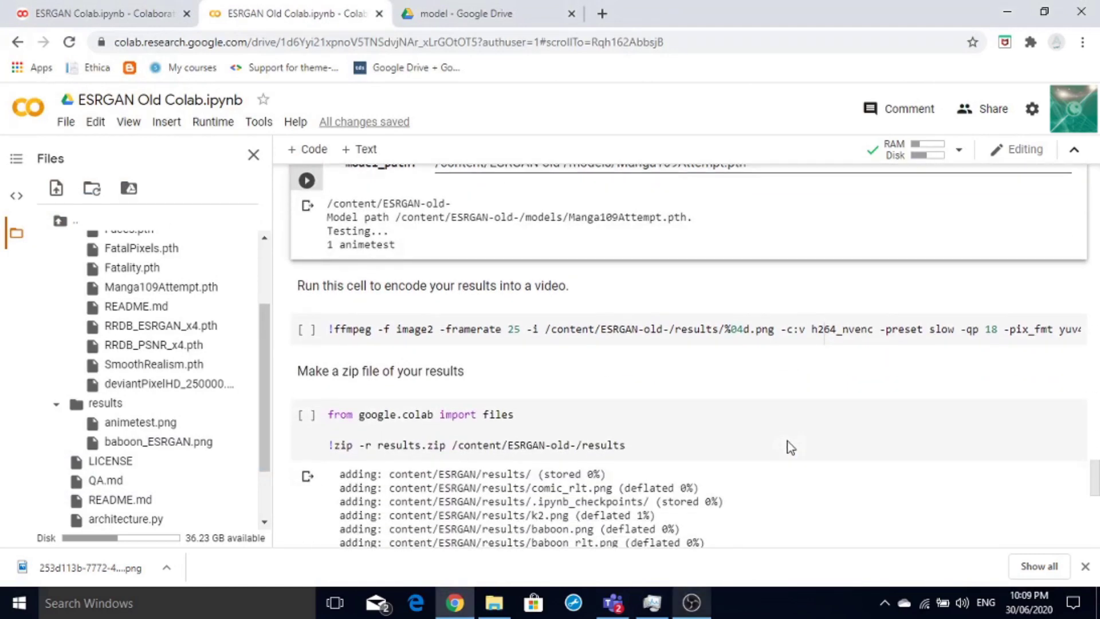
{"action": "scroll", "coordinate": [790, 447], "scroll_direction": "down", "scroll_amount": 1}
{"action": "scroll", "coordinate": [789, 447], "scroll_direction": "down", "scroll_amount": 1}
{"action": "scroll", "coordinate": [790, 447], "scroll_direction": "down", "scroll_amount": 1}
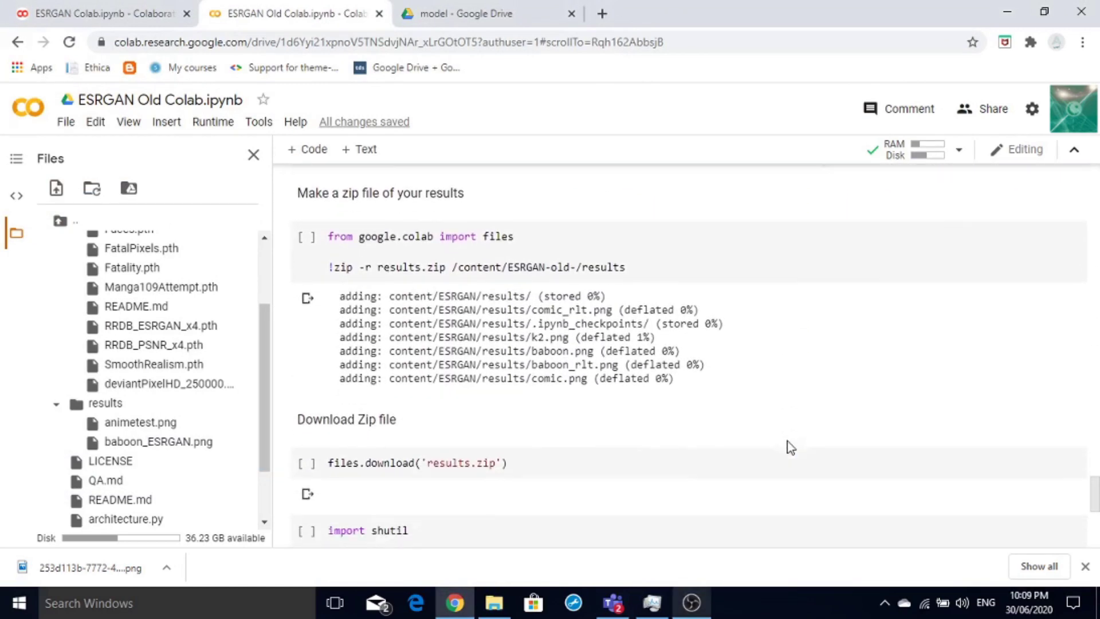
{"action": "scroll", "coordinate": [789, 447], "scroll_direction": "down", "scroll_amount": 3}
{"action": "scroll", "coordinate": [791, 447], "scroll_direction": "down", "scroll_amount": 1}
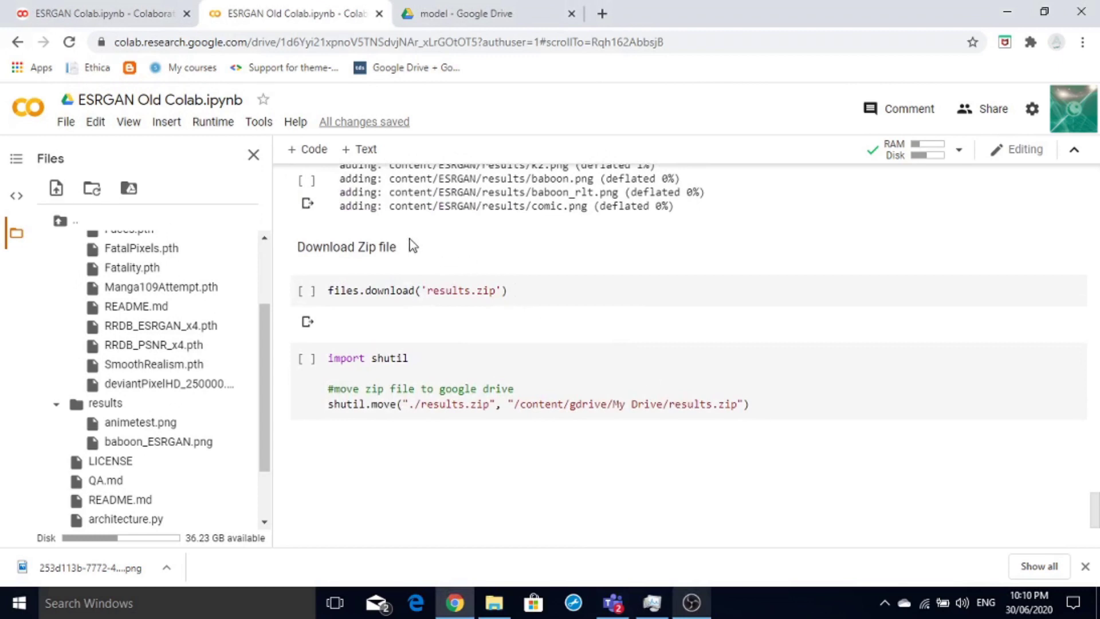
{"action": "scroll", "coordinate": [464, 244], "scroll_direction": "up", "scroll_amount": 1}
{"action": "scroll", "coordinate": [464, 244], "scroll_direction": "up", "scroll_amount": 3}
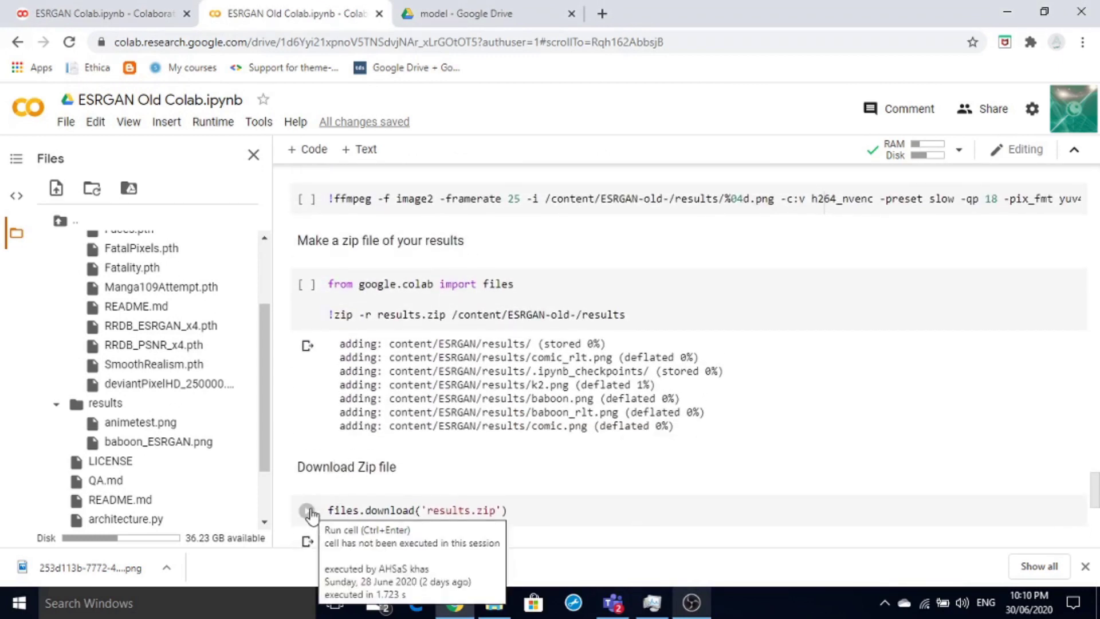
{"action": "scroll", "coordinate": [424, 477], "scroll_direction": "down", "scroll_amount": 1}
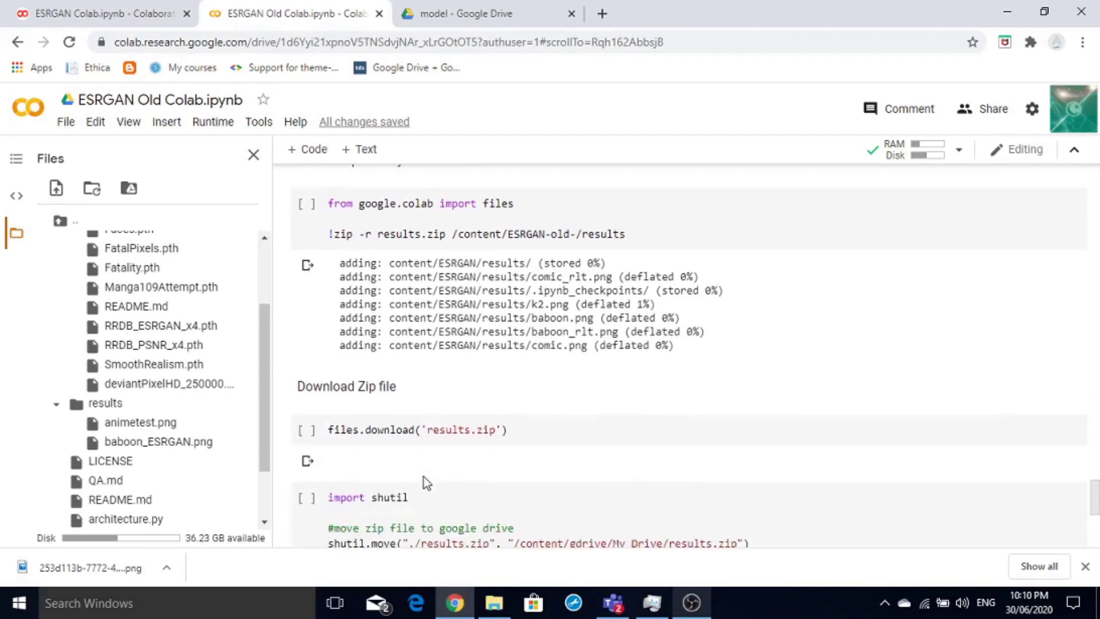
Run the download cell, then run the cell that zips the results folder into results.zip
{"action": "left_click", "coordinate": [306, 431]}
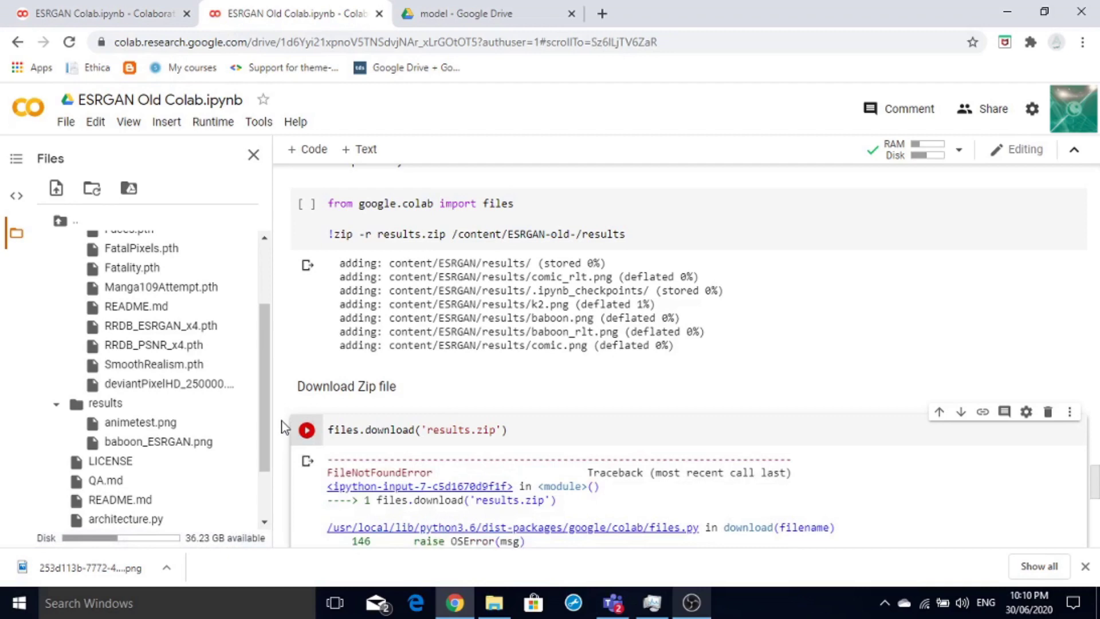
{"action": "scroll", "coordinate": [285, 427], "scroll_direction": "down", "scroll_amount": 3}
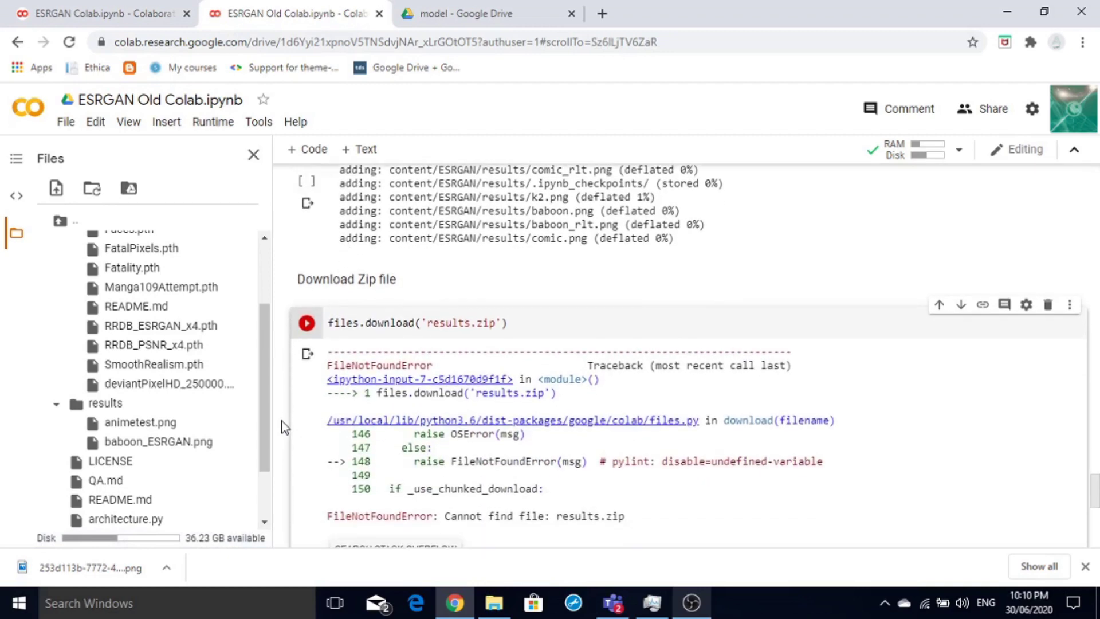
{"action": "scroll", "coordinate": [285, 427], "scroll_direction": "up", "scroll_amount": 1}
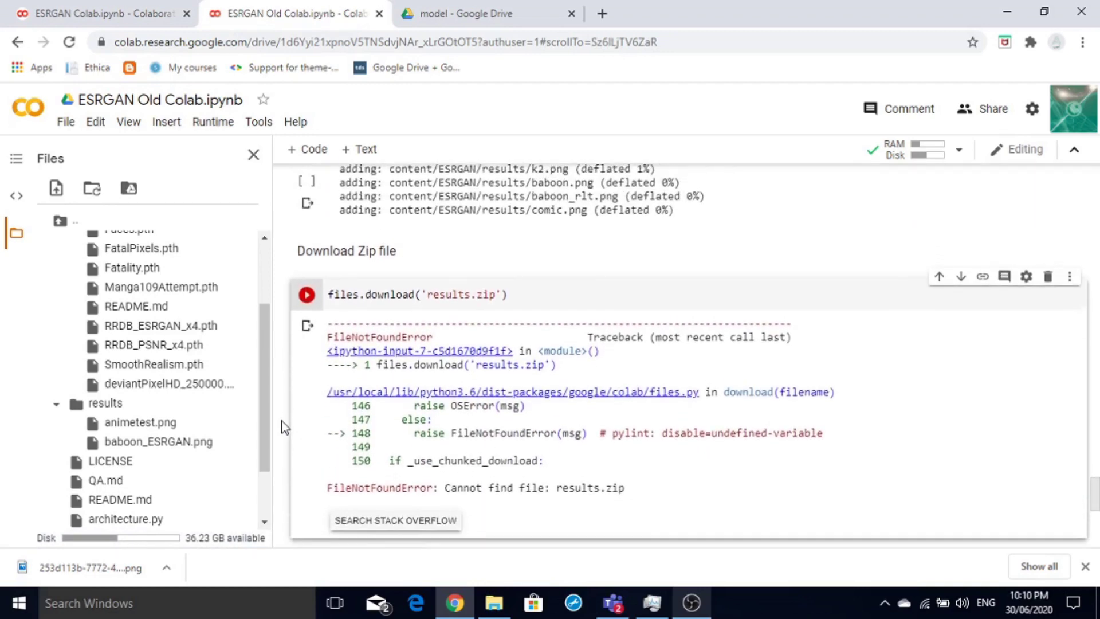
{"action": "scroll", "coordinate": [284, 426], "scroll_direction": "up", "scroll_amount": 5}
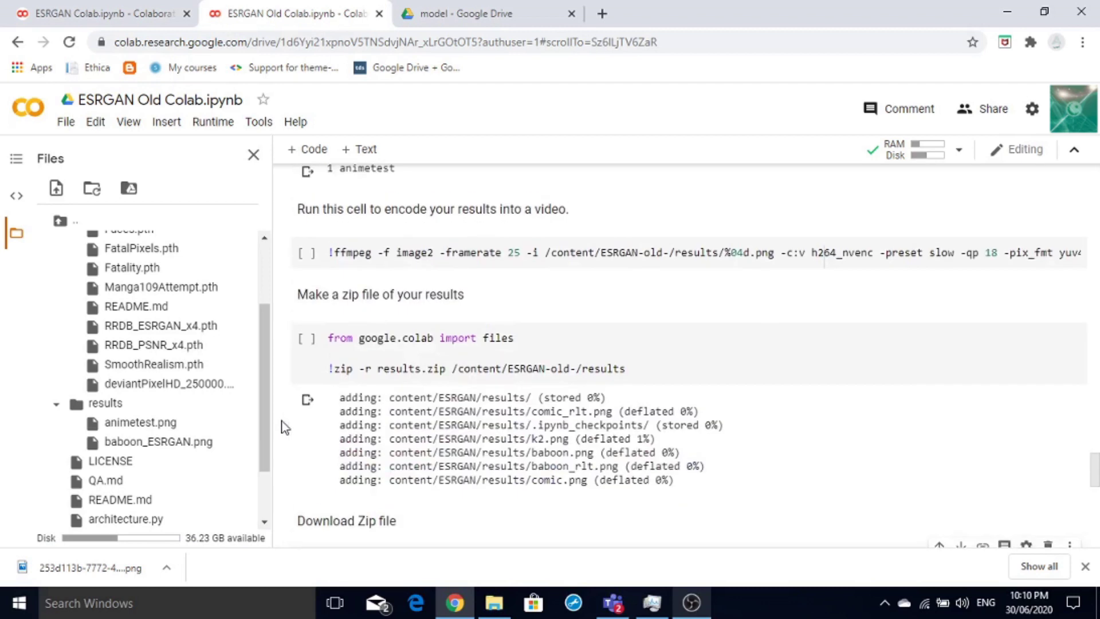
{"action": "left_click", "coordinate": [307, 339]}
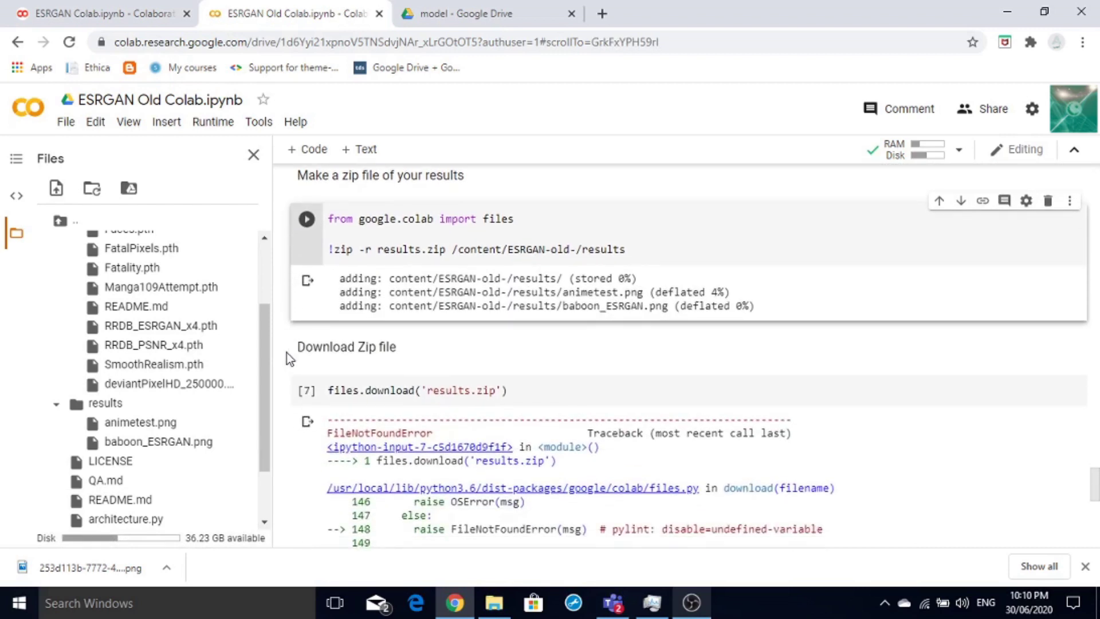
Rerun the results.zip download cell and cancel the Save As dialog
{"action": "scroll", "coordinate": [287, 352], "scroll_direction": "down", "scroll_amount": 1}
{"action": "left_click", "coordinate": [299, 322]}
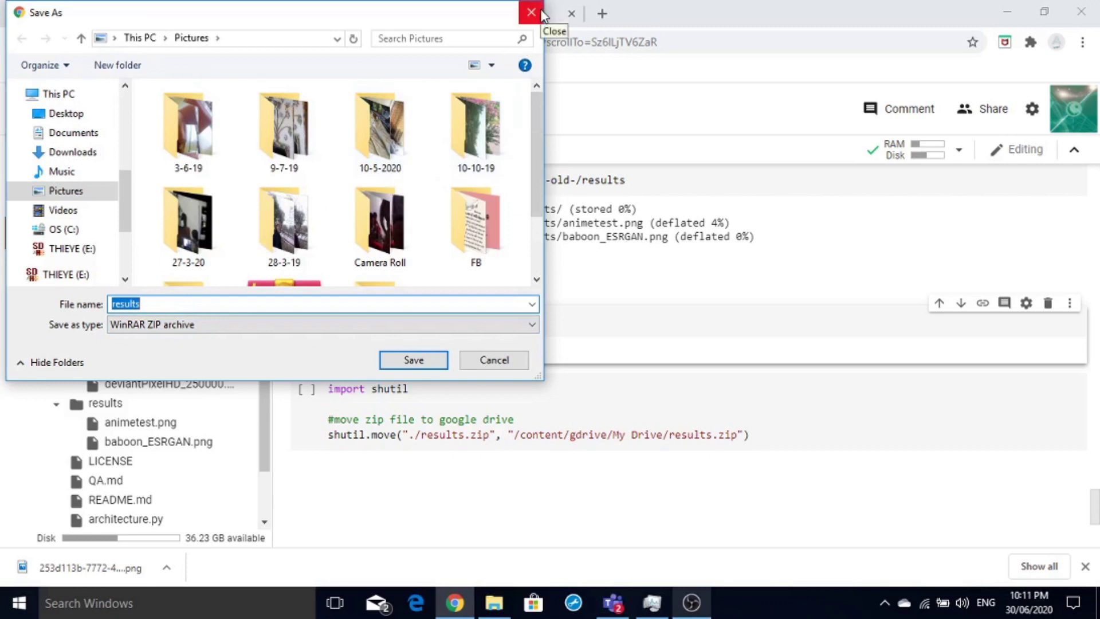
{"action": "left_click", "coordinate": [532, 13]}
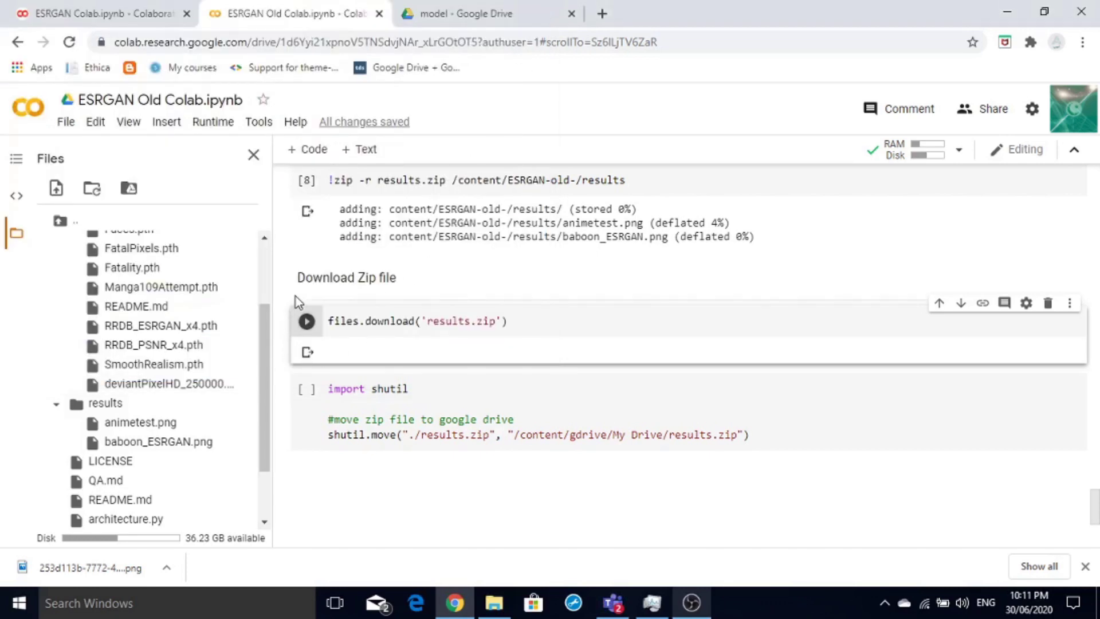
{"action": "scroll", "coordinate": [295, 297], "scroll_direction": "up", "scroll_amount": 2}
{"action": "scroll", "coordinate": [492, 411], "scroll_direction": "down", "scroll_amount": 2}
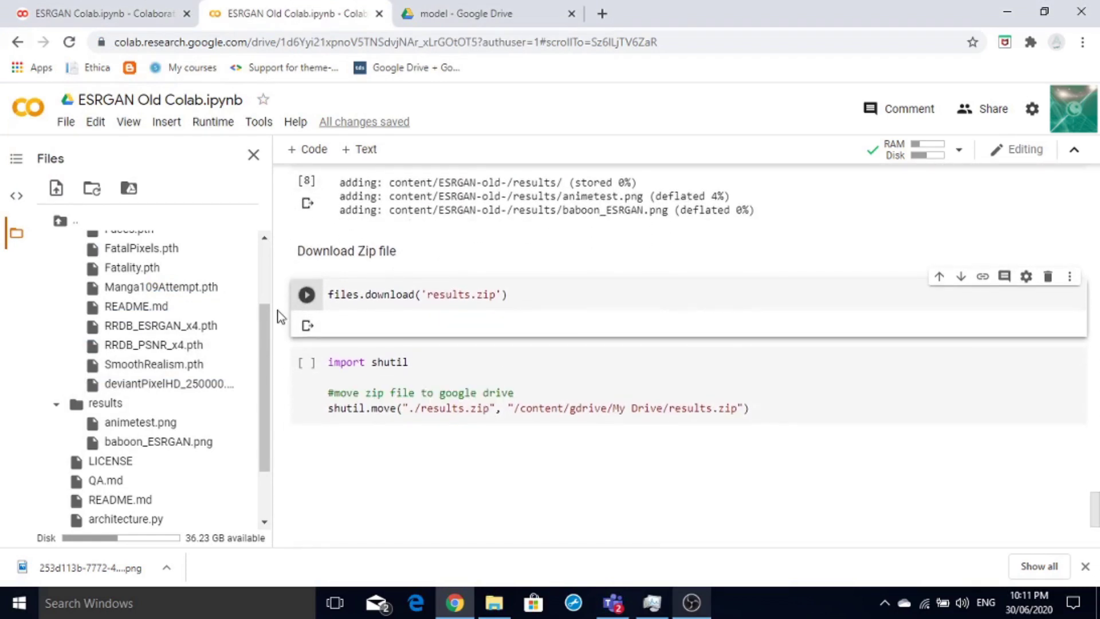
{"action": "scroll", "coordinate": [280, 317], "scroll_direction": "up", "scroll_amount": 3}
{"action": "scroll", "coordinate": [280, 317], "scroll_direction": "up", "scroll_amount": 2}
{"action": "scroll", "coordinate": [280, 317], "scroll_direction": "up", "scroll_amount": 5}
{"action": "scroll", "coordinate": [280, 317], "scroll_direction": "up", "scroll_amount": 2}
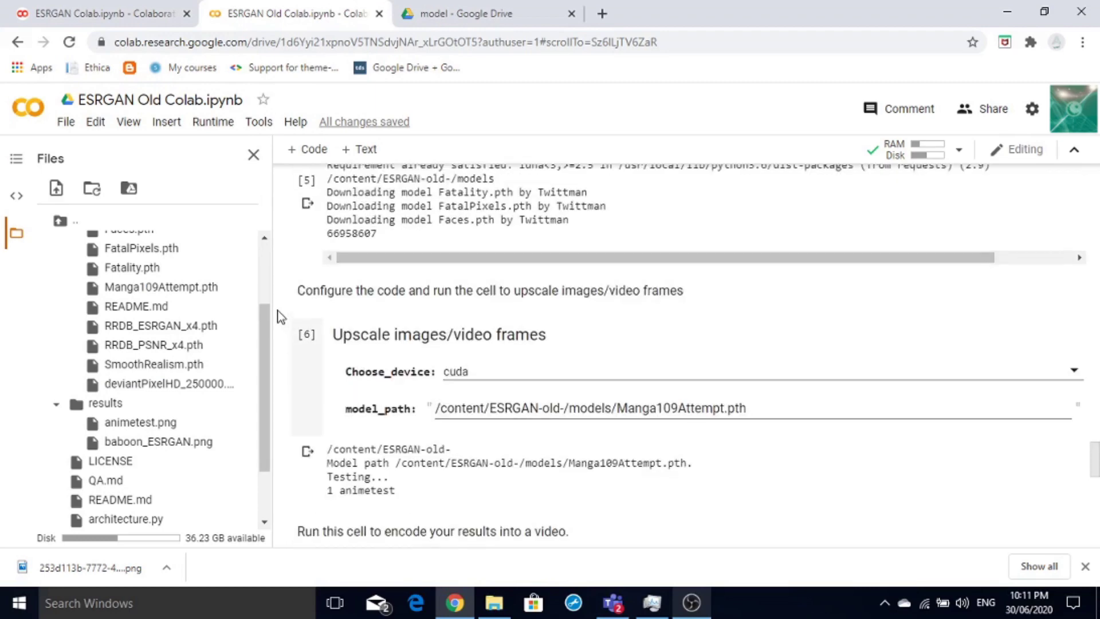
{"action": "scroll", "coordinate": [218, 312], "scroll_direction": "up", "scroll_amount": 2}
{"action": "scroll", "coordinate": [218, 312], "scroll_direction": "up", "scroll_amount": 2}
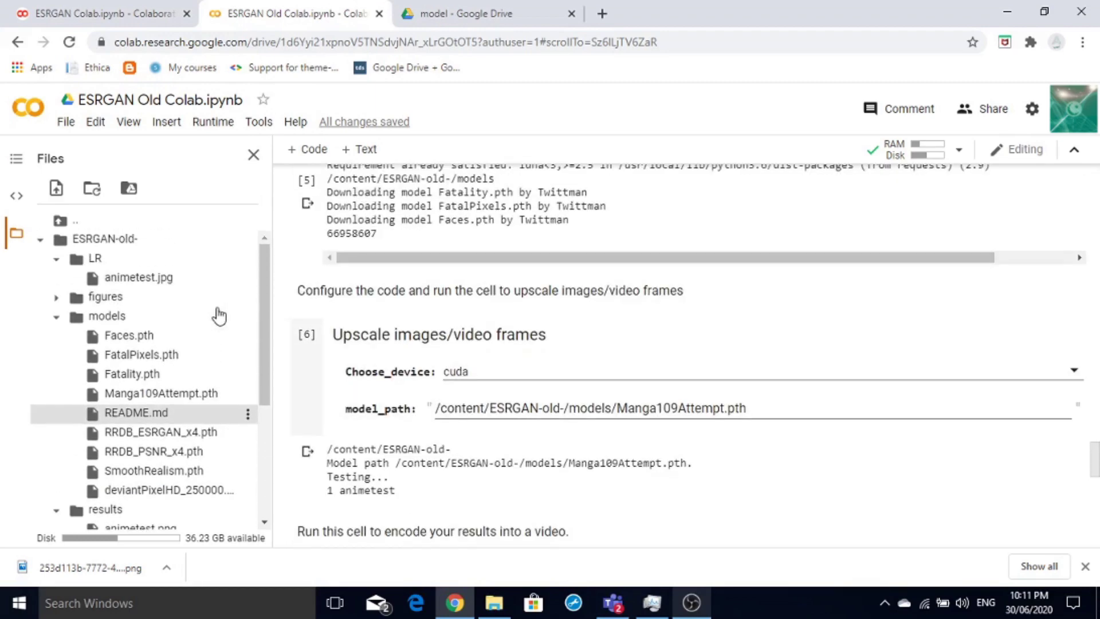
{"action": "scroll", "coordinate": [218, 313], "scroll_direction": "down", "scroll_amount": 1}
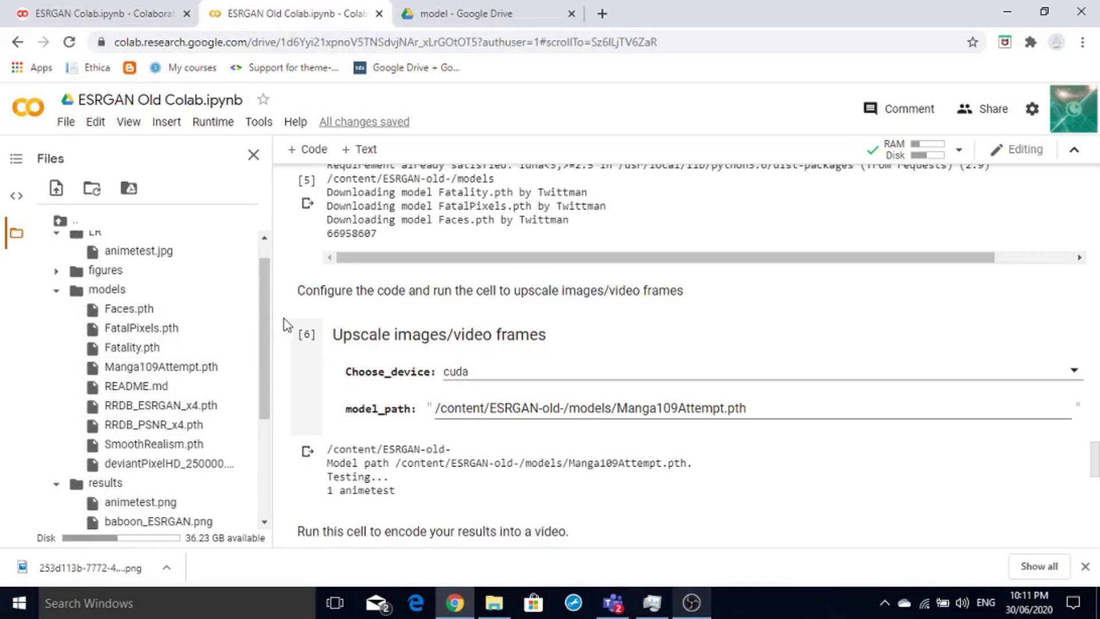
{"action": "scroll", "coordinate": [288, 325], "scroll_direction": "up", "scroll_amount": 1}
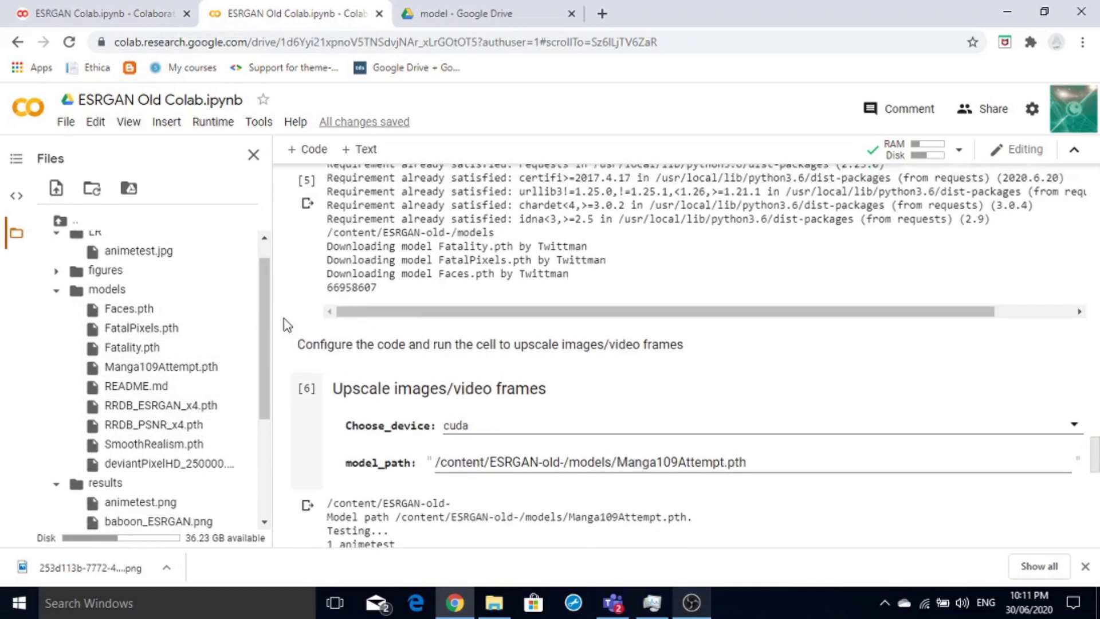
{"action": "scroll", "coordinate": [287, 325], "scroll_direction": "up", "scroll_amount": 5}
{"action": "scroll", "coordinate": [287, 325], "scroll_direction": "up", "scroll_amount": 2}
{"action": "scroll", "coordinate": [288, 325], "scroll_direction": "up", "scroll_amount": 4}
{"action": "scroll", "coordinate": [287, 324], "scroll_direction": "up", "scroll_amount": 2}
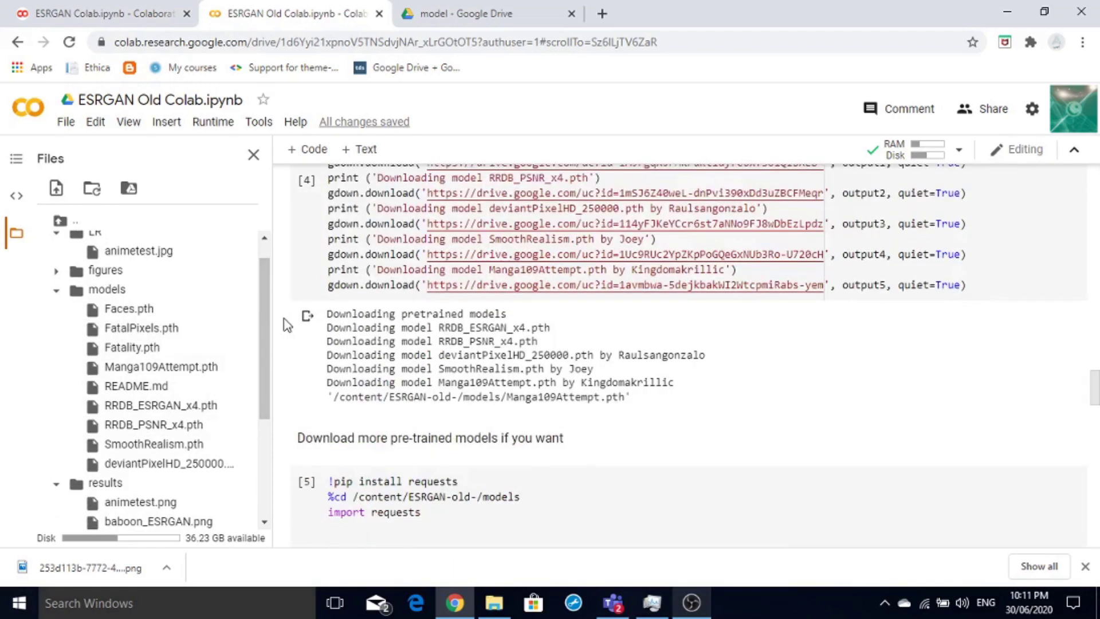
{"action": "scroll", "coordinate": [288, 325], "scroll_direction": "up", "scroll_amount": 4}
{"action": "scroll", "coordinate": [287, 325], "scroll_direction": "up", "scroll_amount": 5}
{"action": "scroll", "coordinate": [287, 325], "scroll_direction": "up", "scroll_amount": 4}
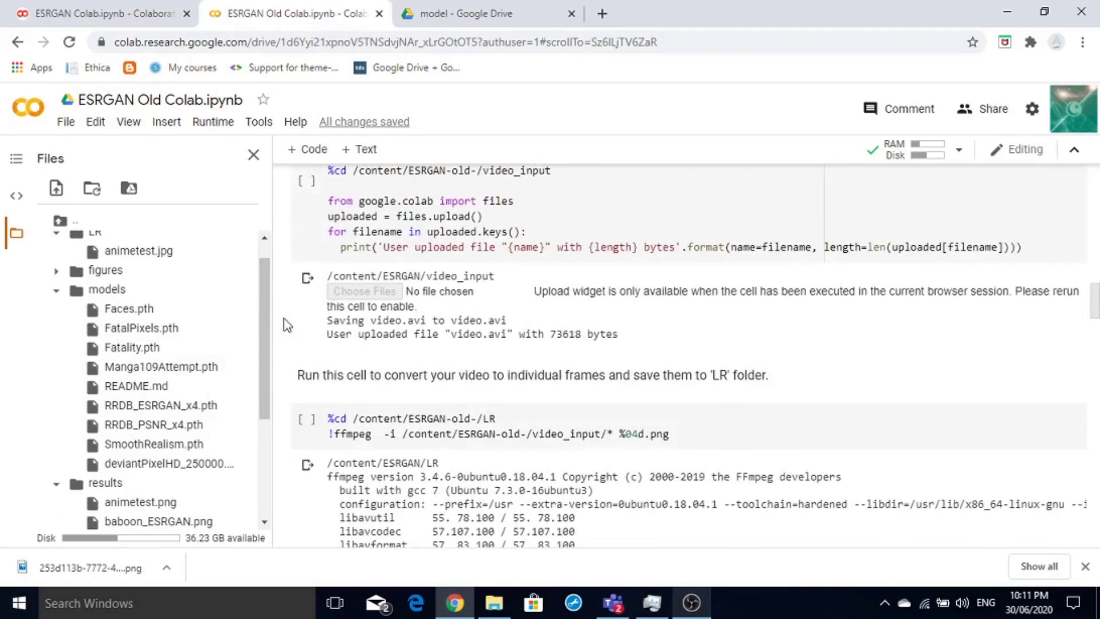
{"action": "scroll", "coordinate": [288, 324], "scroll_direction": "up", "scroll_amount": 3}
{"action": "scroll", "coordinate": [288, 325], "scroll_direction": "up", "scroll_amount": 4}
{"action": "scroll", "coordinate": [288, 325], "scroll_direction": "up", "scroll_amount": 2}
{"action": "scroll", "coordinate": [288, 325], "scroll_direction": "up", "scroll_amount": 3}
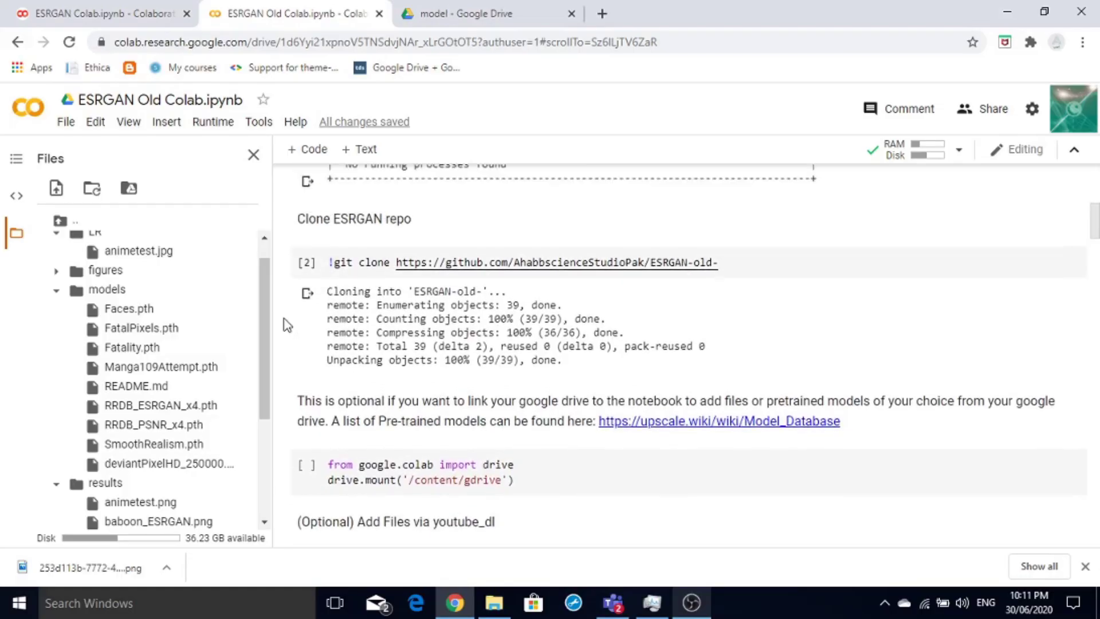
Run the drive.mount cell and open the Google Drive authorization link
{"action": "scroll", "coordinate": [286, 325], "scroll_direction": "up", "scroll_amount": 1}
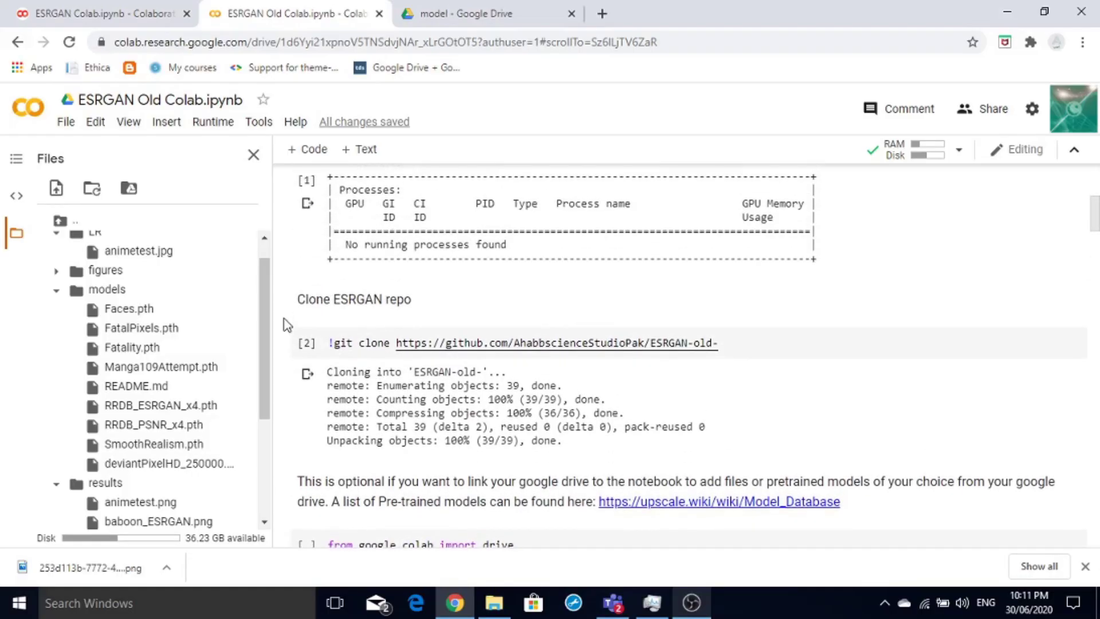
{"action": "scroll", "coordinate": [286, 325], "scroll_direction": "down", "scroll_amount": 3}
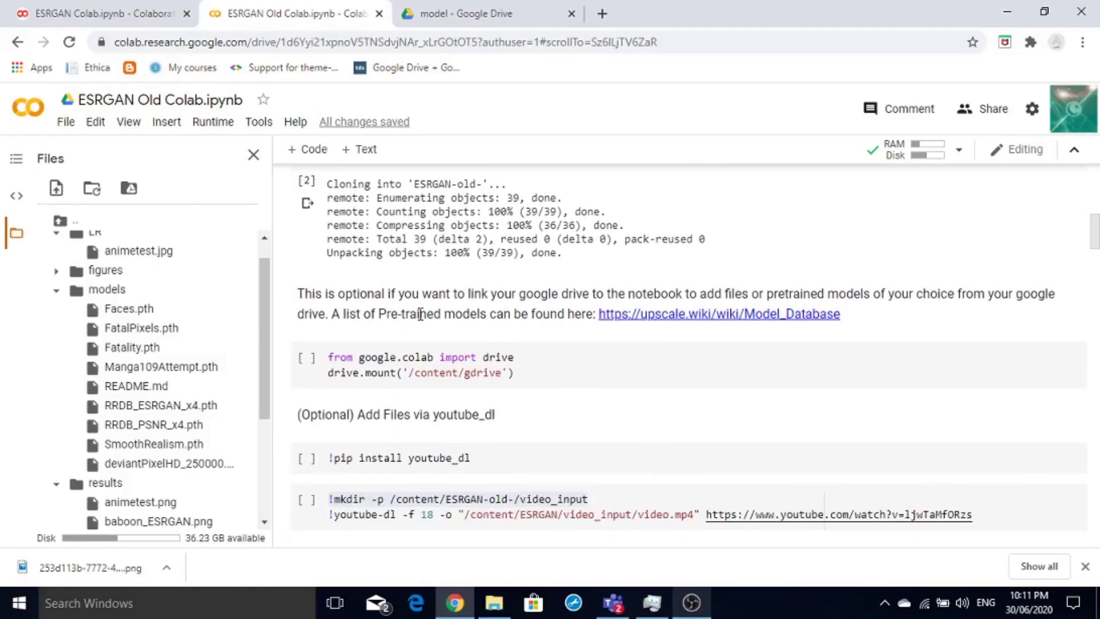
{"action": "left_click", "coordinate": [308, 360]}
{"action": "left_click", "coordinate": [307, 360]}
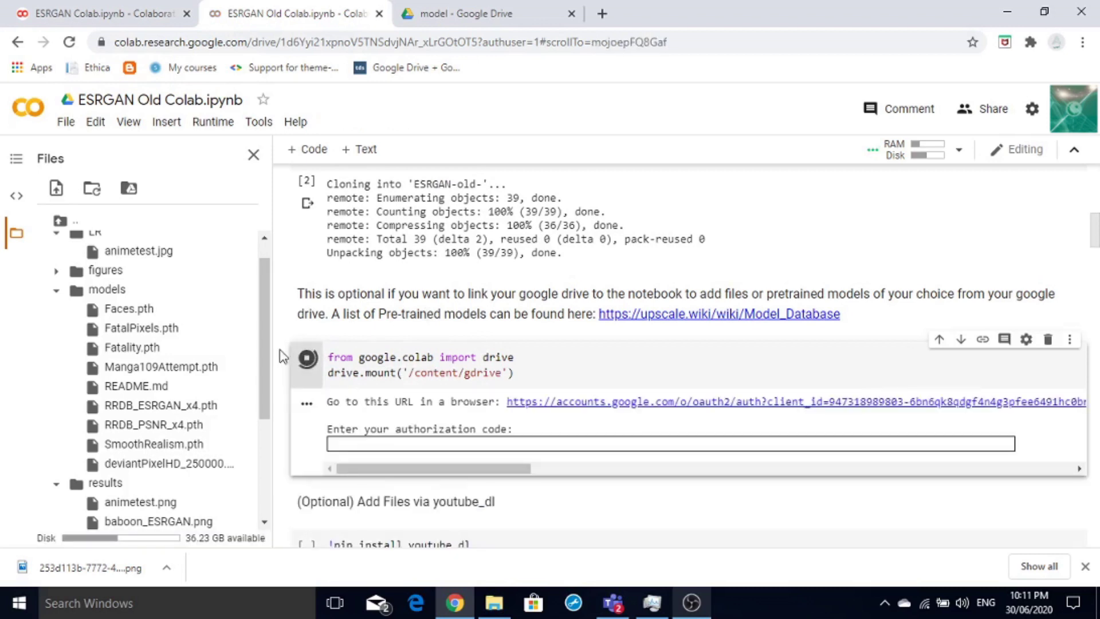
{"action": "left_click", "coordinate": [562, 404]}
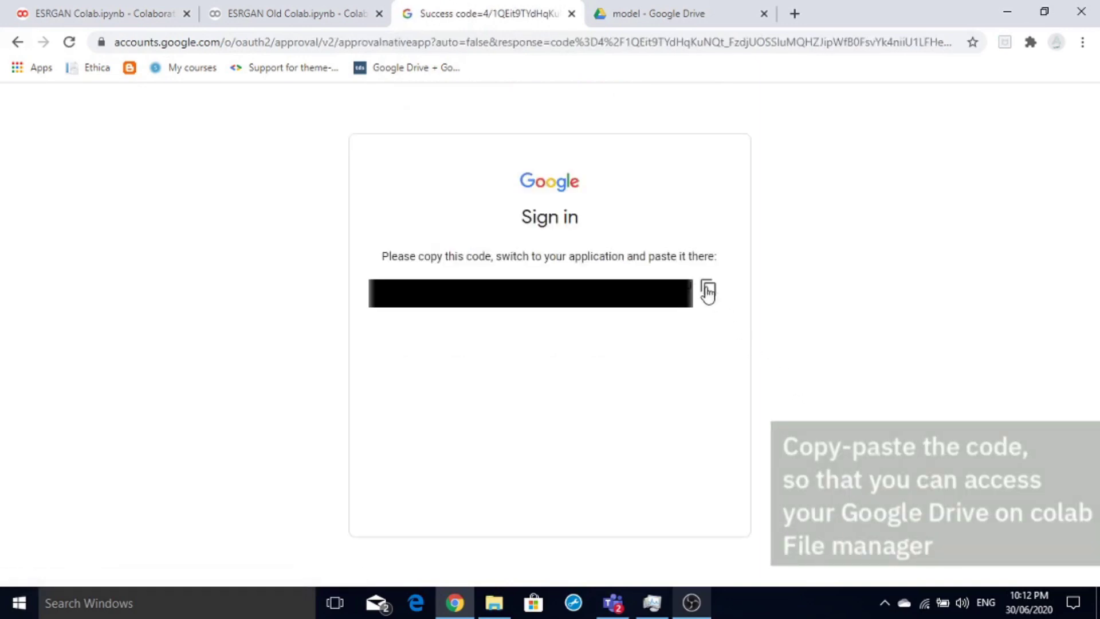
Copy the authorization code and paste it into the notebook's authorization field to mount Drive
{"action": "left_click", "coordinate": [709, 290]}
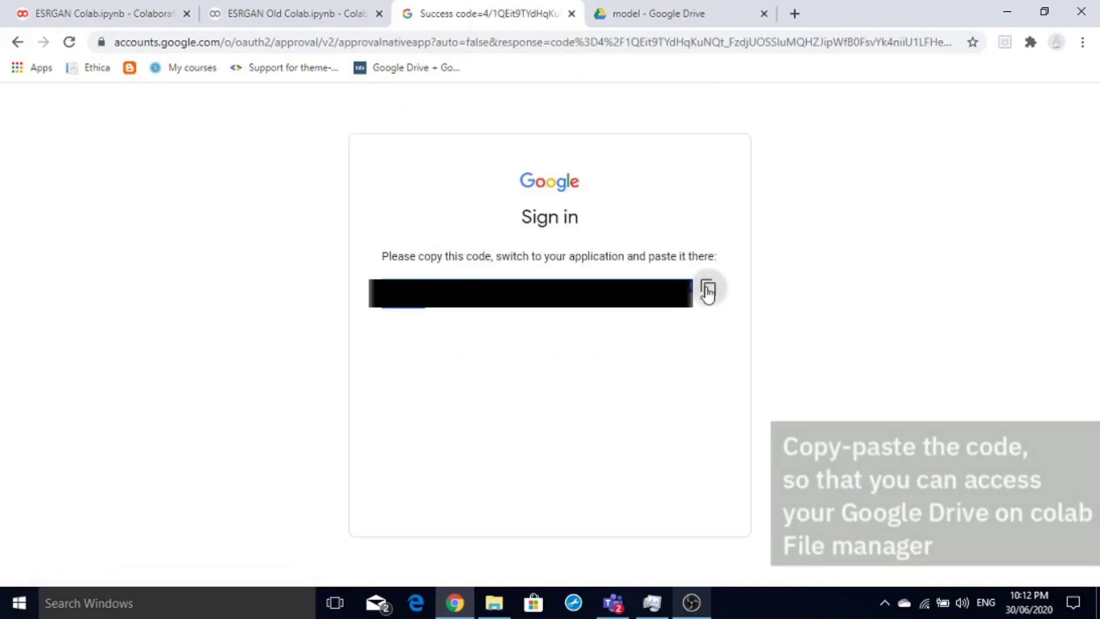
{"action": "left_click", "coordinate": [289, 5]}
{"action": "left_click", "coordinate": [376, 443]}
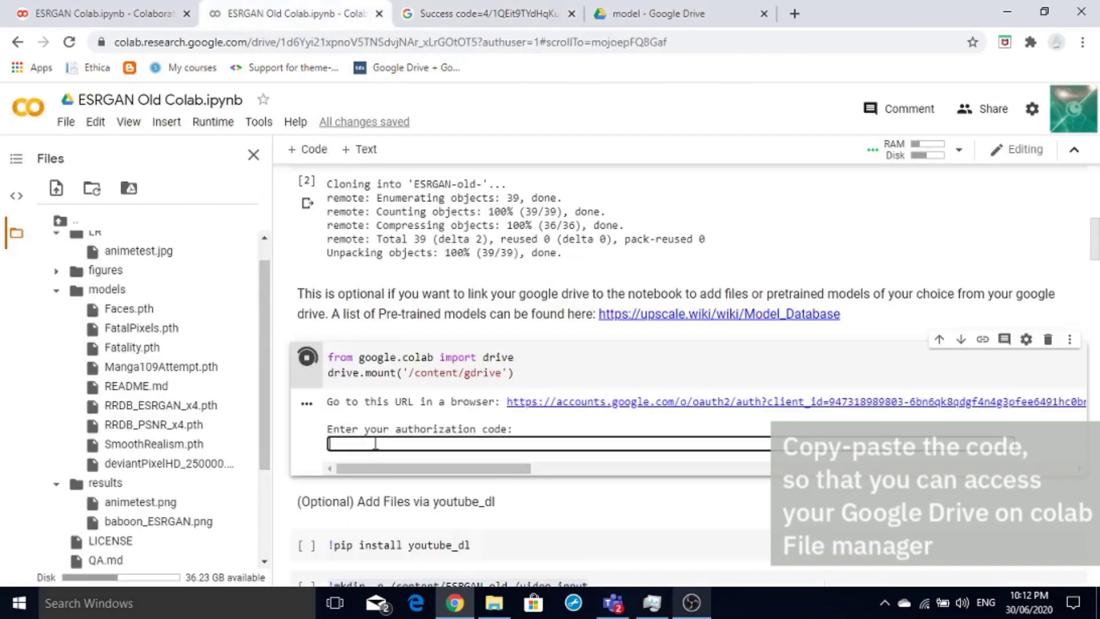
{"action": "key", "text": "ctrl+v"}
{"action": "key", "text": "Return"}
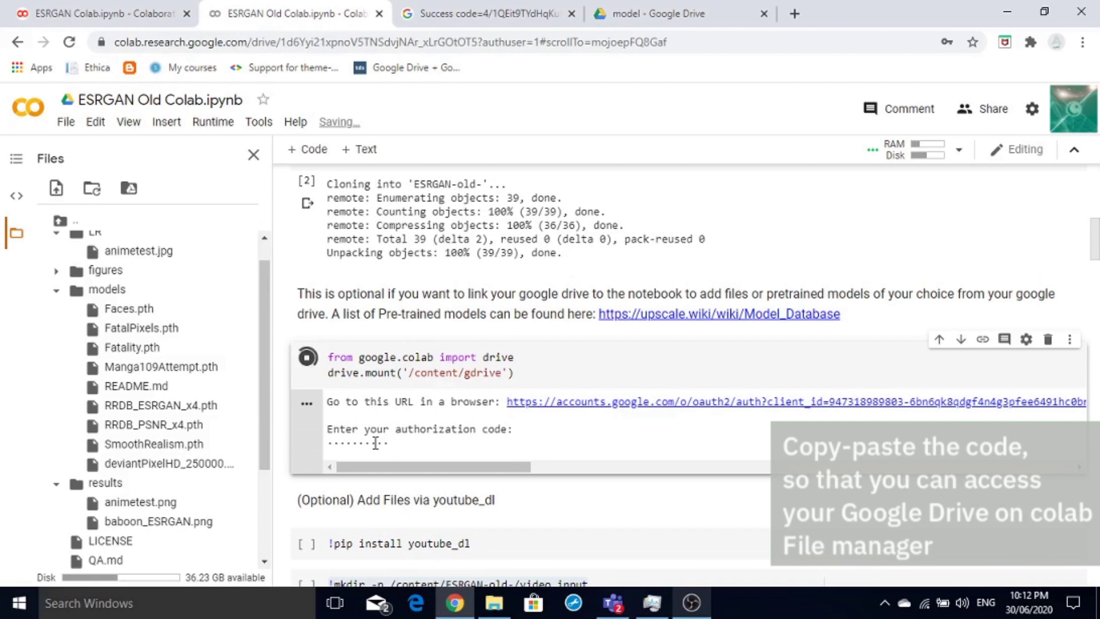
{"action": "scroll", "coordinate": [182, 344], "scroll_direction": "up", "scroll_amount": 1}
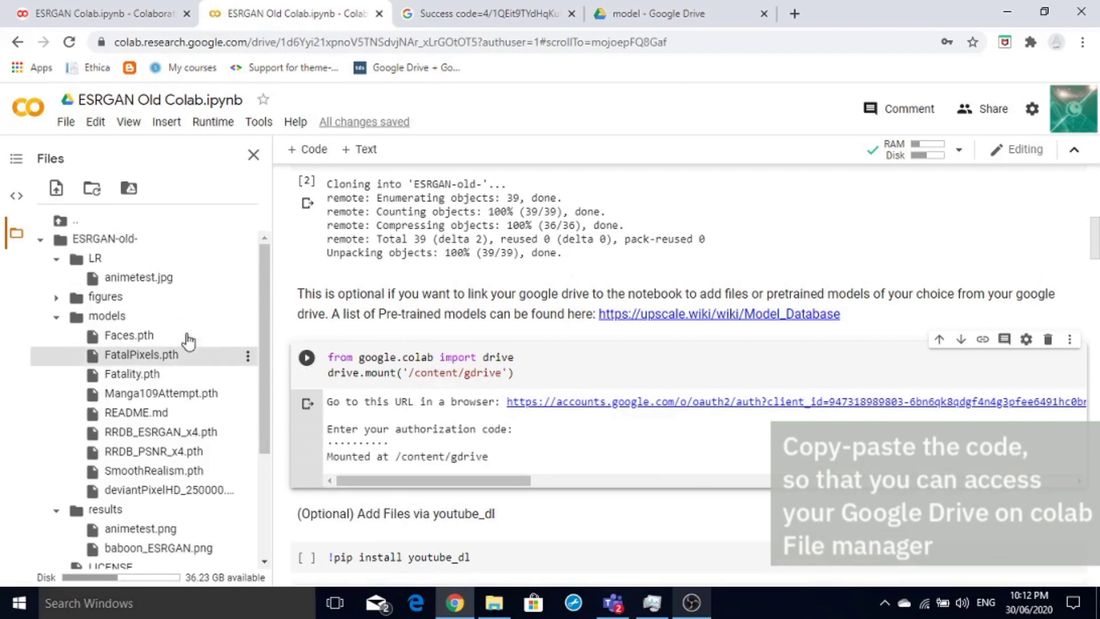
Expand the mounted gdrive > My Drive > model folder in the Files panel
{"action": "left_click", "coordinate": [40, 238]}
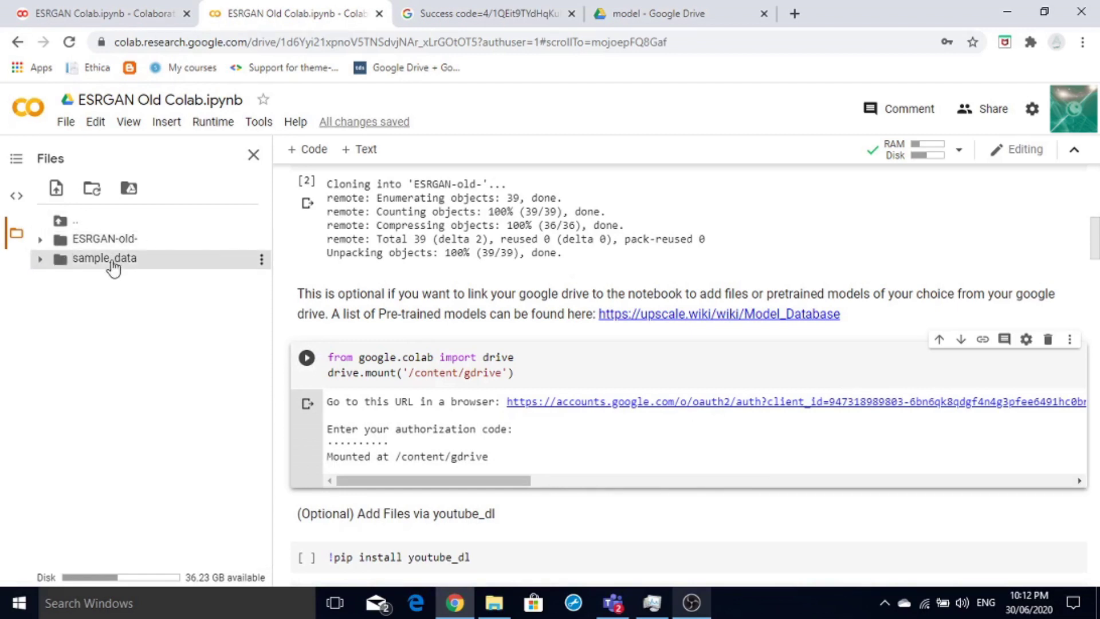
{"action": "left_click", "coordinate": [16, 159]}
{"action": "left_click", "coordinate": [18, 234]}
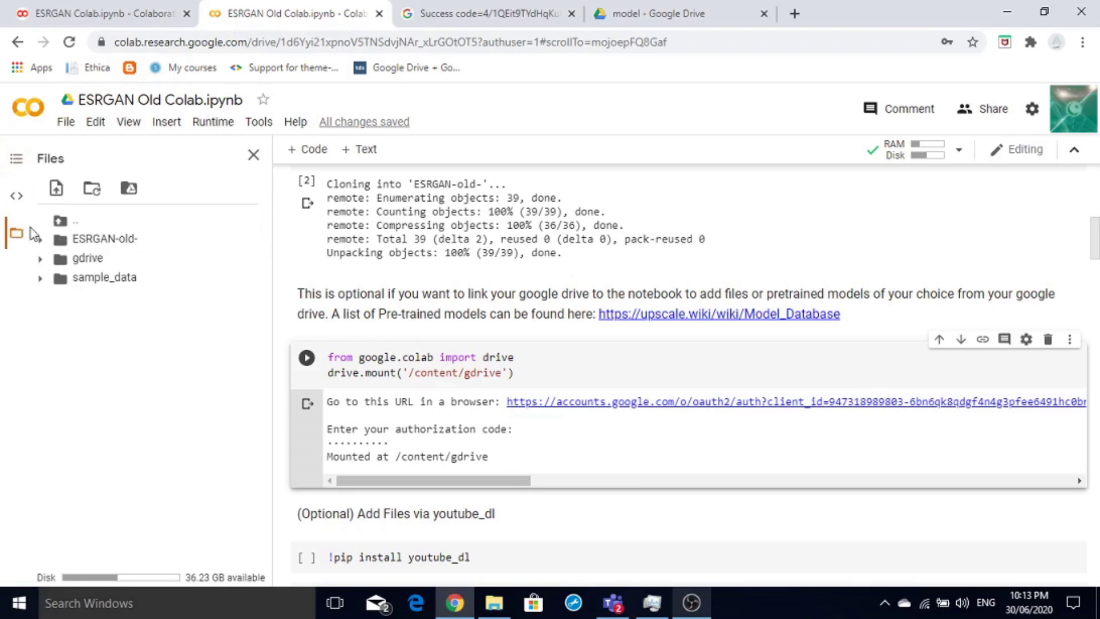
{"action": "left_click", "coordinate": [39, 259]}
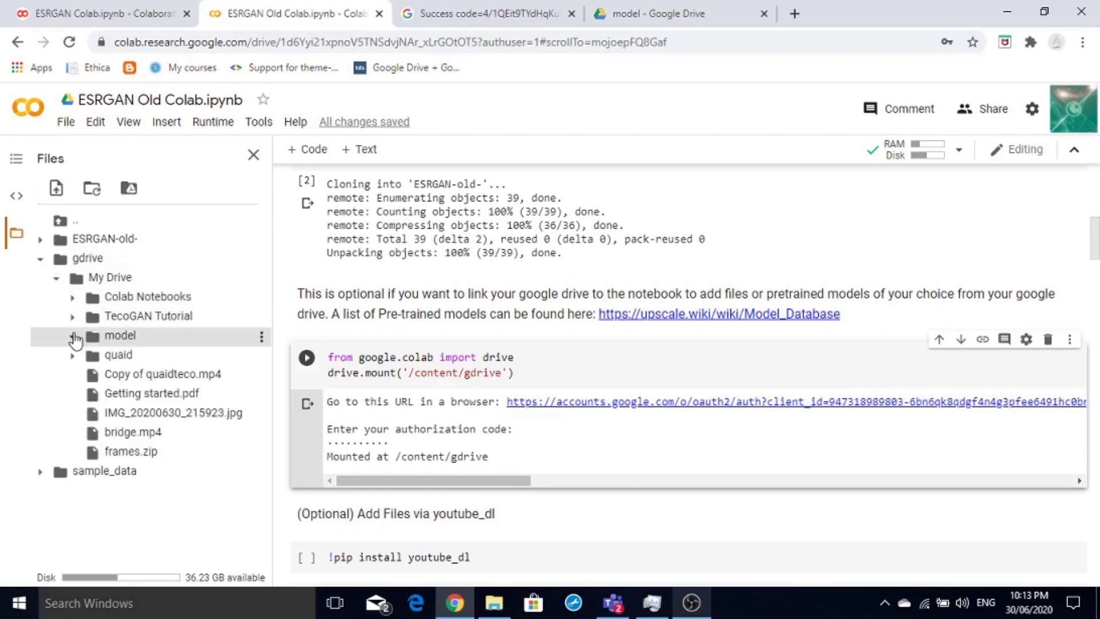
{"action": "left_click", "coordinate": [74, 336]}
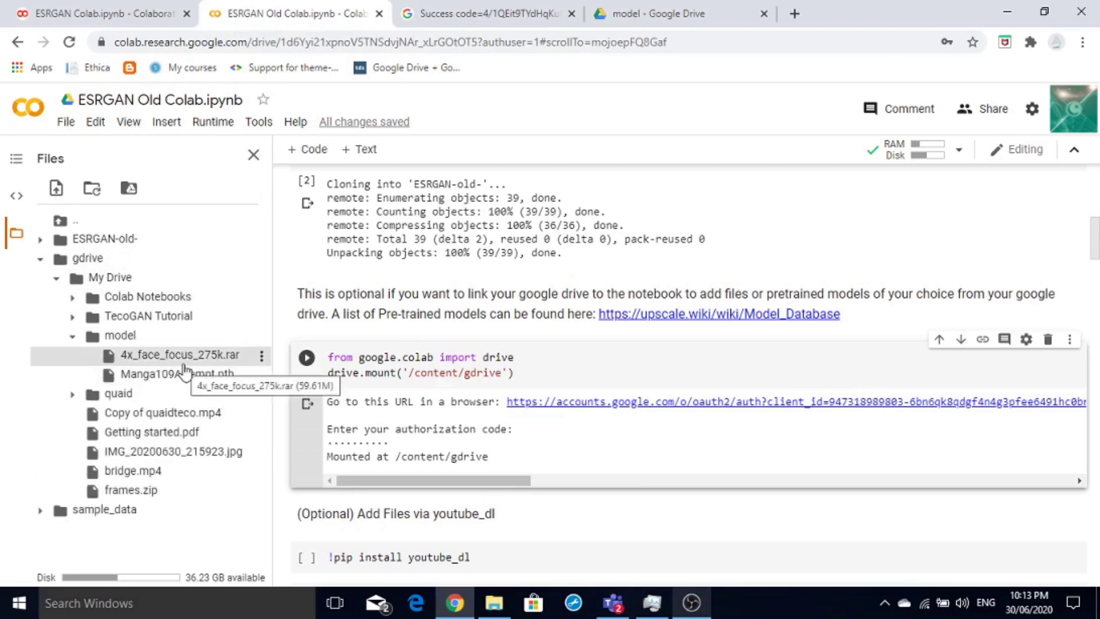
Copy the file path of Manga109Attempt.pth from its options menu
{"action": "left_click", "coordinate": [654, 8]}
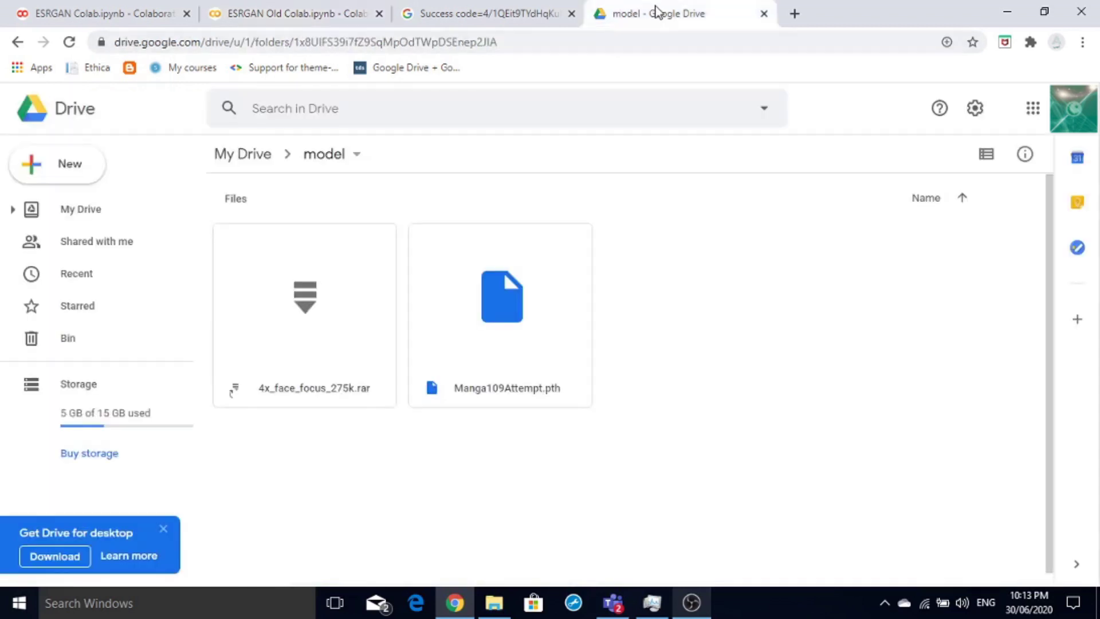
{"action": "left_click", "coordinate": [518, 302]}
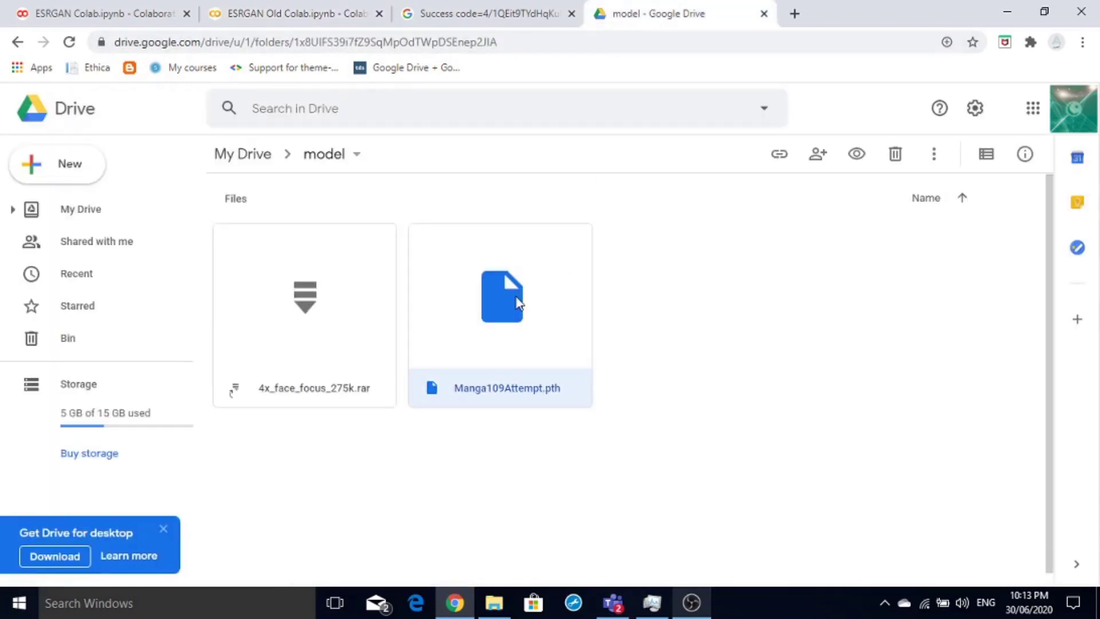
{"action": "left_click", "coordinate": [286, 11]}
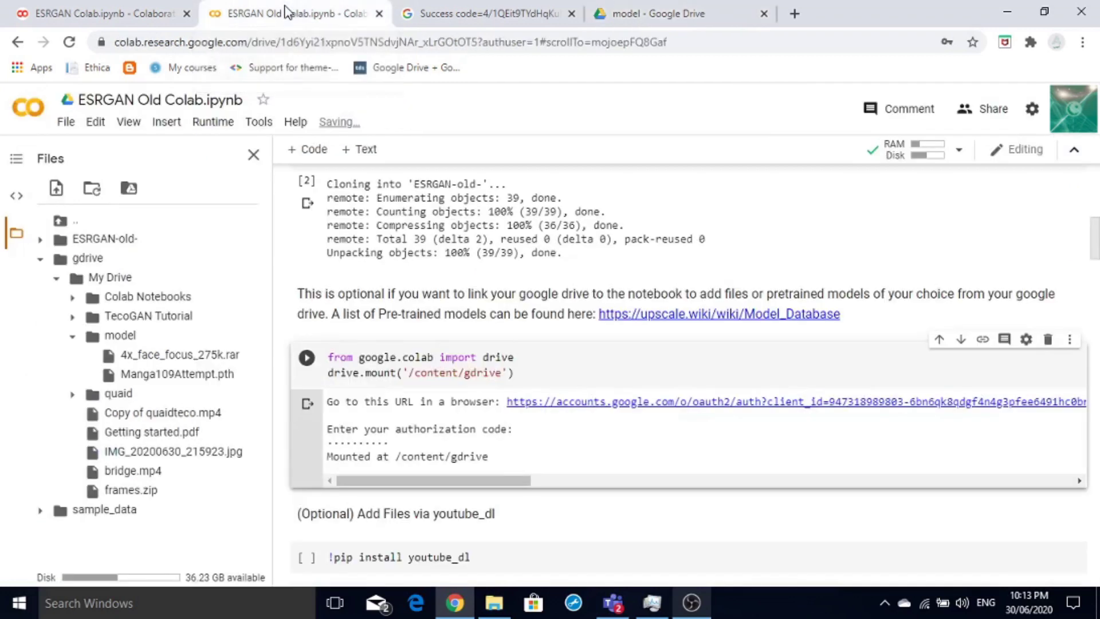
{"action": "mouse_move", "coordinate": [177, 374]}
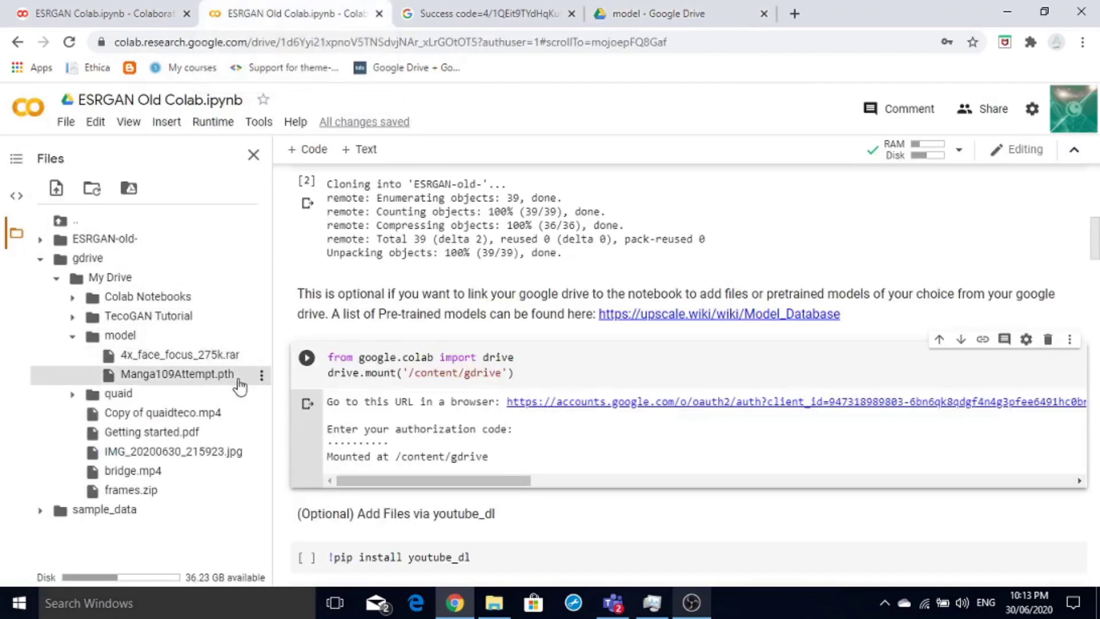
{"action": "left_click", "coordinate": [262, 375]}
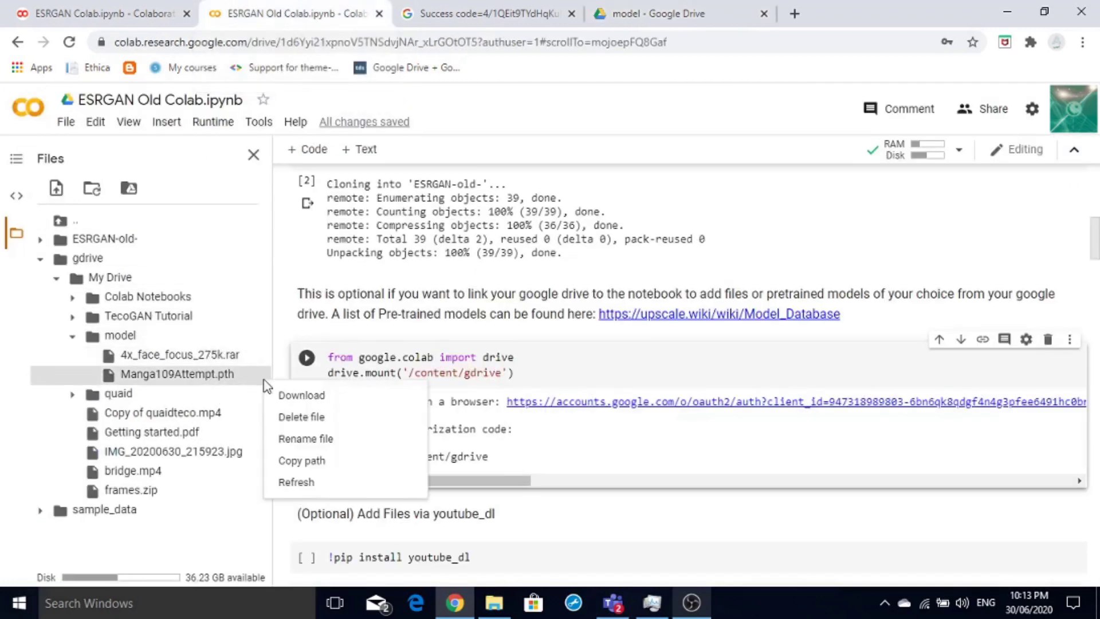
{"action": "left_click", "coordinate": [298, 460]}
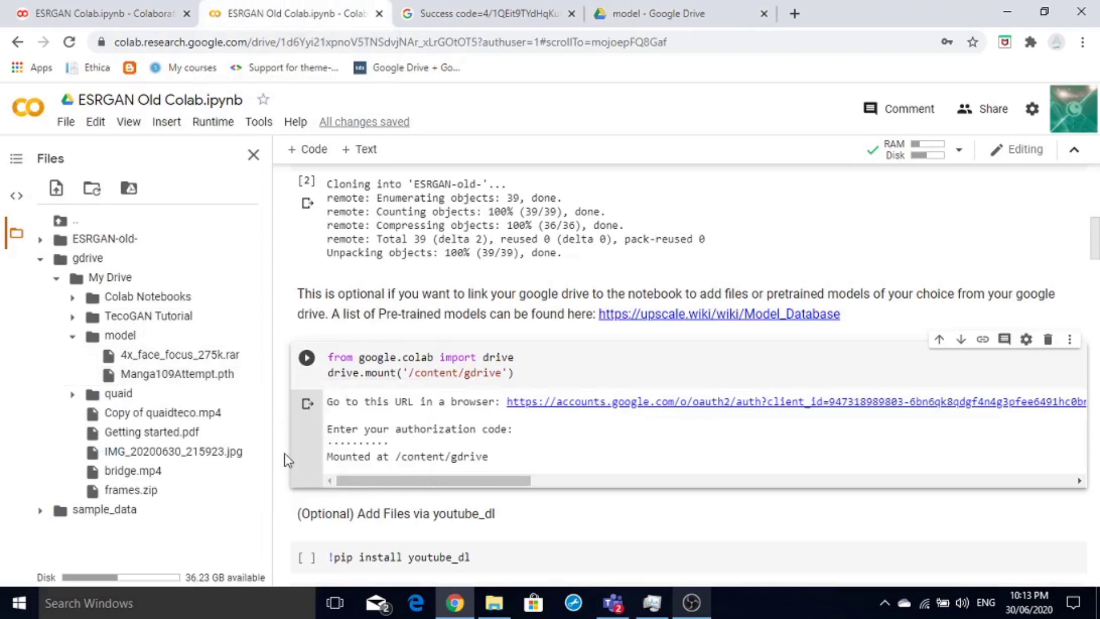
Replace the Upscale cell's model_path with the copied Manga109Attempt.pth Drive path and rerun it
{"action": "scroll", "coordinate": [287, 458], "scroll_direction": "down", "scroll_amount": 3}
{"action": "scroll", "coordinate": [284, 459], "scroll_direction": "down", "scroll_amount": 4}
{"action": "scroll", "coordinate": [280, 456], "scroll_direction": "down", "scroll_amount": 2}
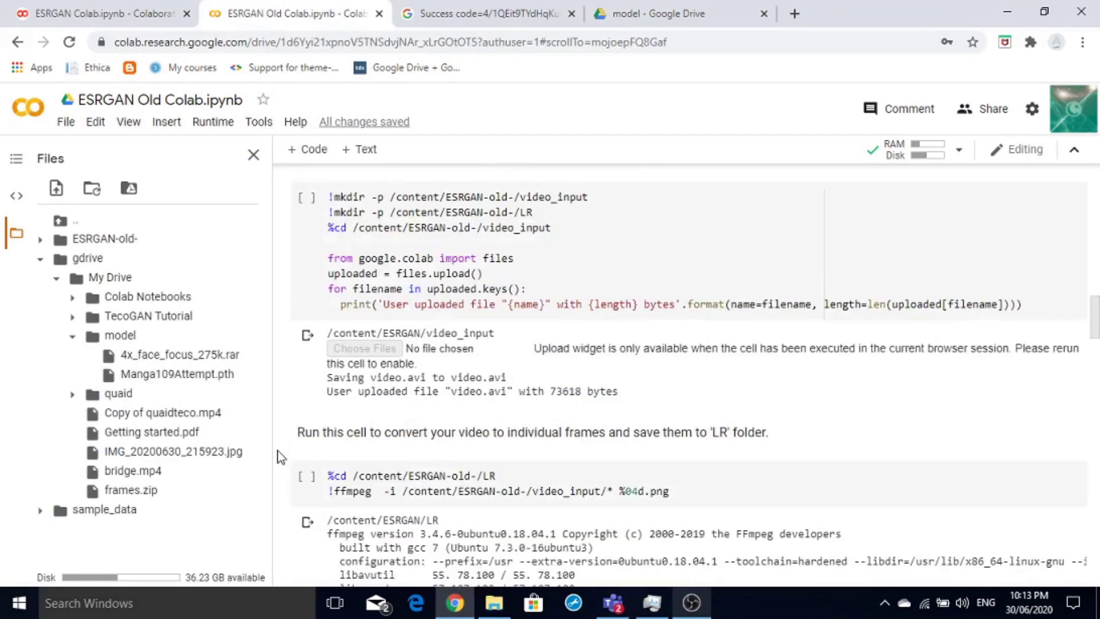
{"action": "scroll", "coordinate": [279, 457], "scroll_direction": "down", "scroll_amount": 1}
{"action": "scroll", "coordinate": [279, 457], "scroll_direction": "down", "scroll_amount": 7}
{"action": "scroll", "coordinate": [279, 457], "scroll_direction": "down", "scroll_amount": 6}
{"action": "scroll", "coordinate": [279, 457], "scroll_direction": "down", "scroll_amount": 2}
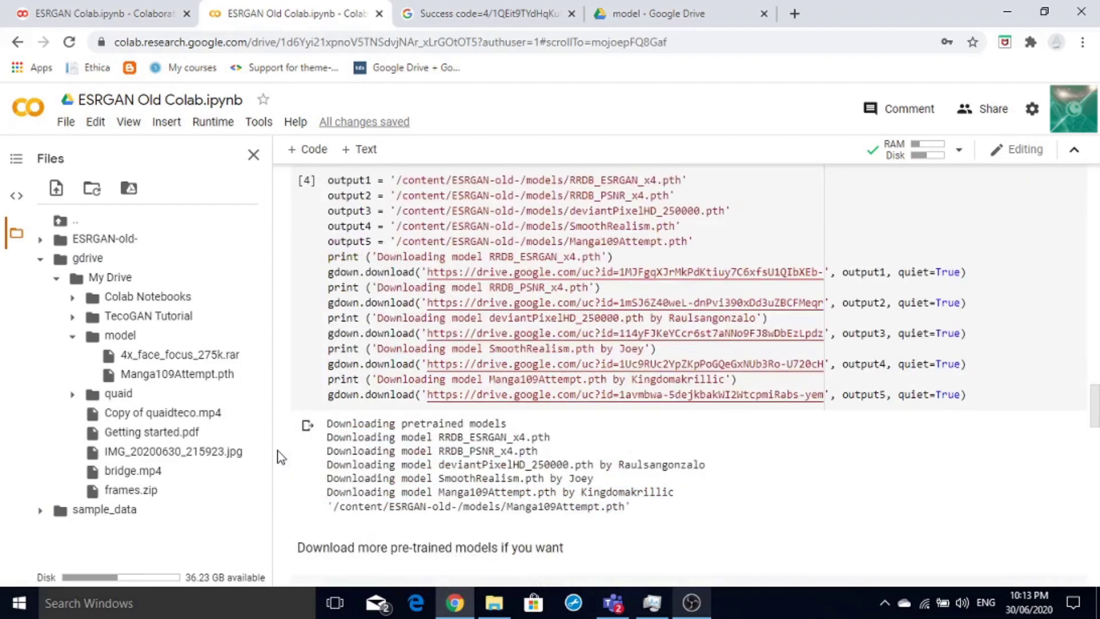
{"action": "scroll", "coordinate": [279, 456], "scroll_direction": "down", "scroll_amount": 5}
{"action": "scroll", "coordinate": [279, 456], "scroll_direction": "down", "scroll_amount": 2}
{"action": "scroll", "coordinate": [279, 457], "scroll_direction": "down", "scroll_amount": 3}
{"action": "scroll", "coordinate": [279, 457], "scroll_direction": "down", "scroll_amount": 5}
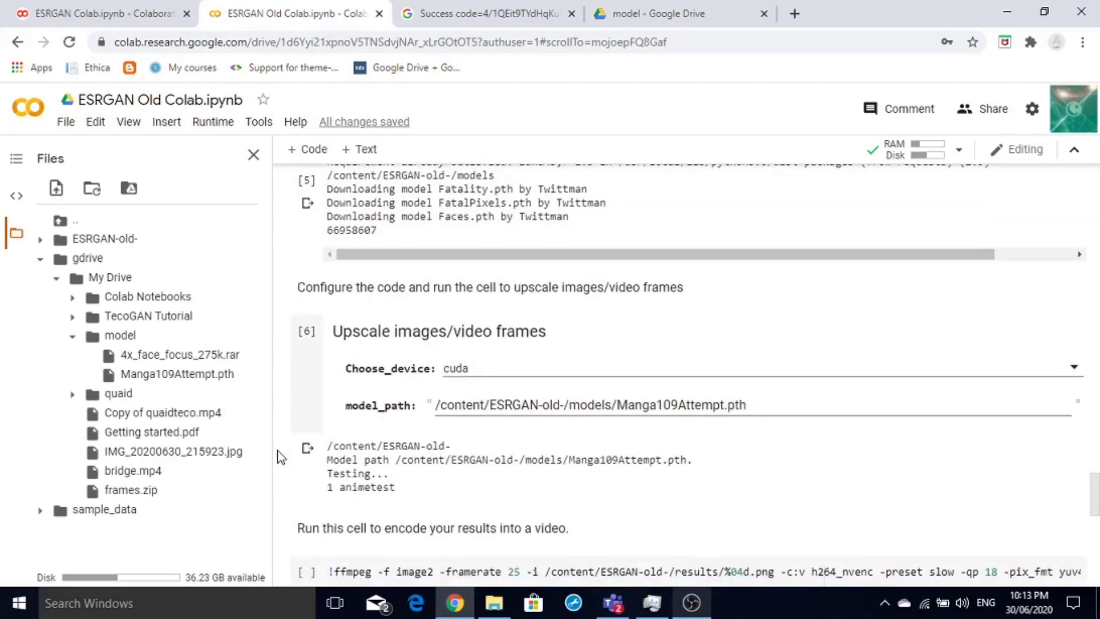
{"action": "scroll", "coordinate": [280, 456], "scroll_direction": "down", "scroll_amount": 2}
{"action": "scroll", "coordinate": [768, 292], "scroll_direction": "up", "scroll_amount": 2}
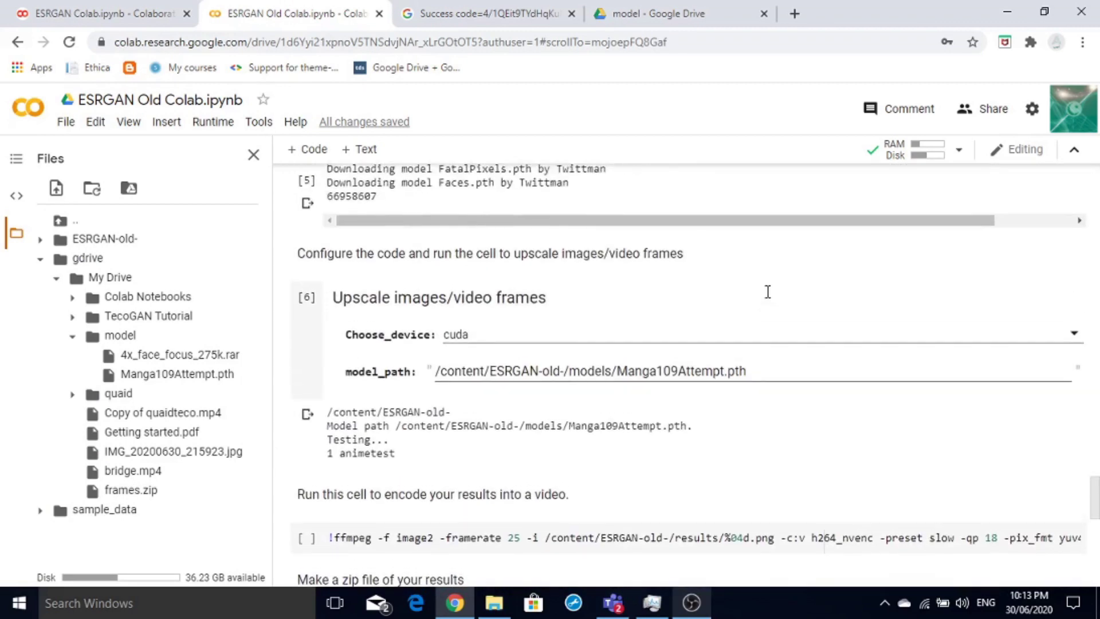
{"action": "scroll", "coordinate": [768, 291], "scroll_direction": "up", "scroll_amount": 1}
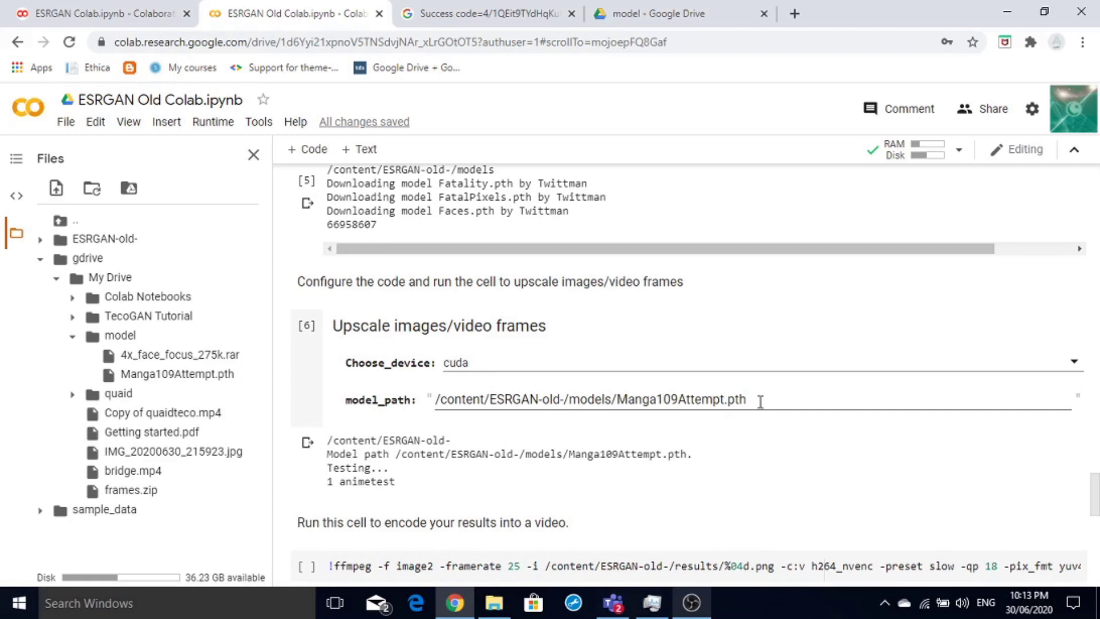
{"action": "left_click_drag", "start_coordinate": [760, 401], "coordinate": [439, 397]}
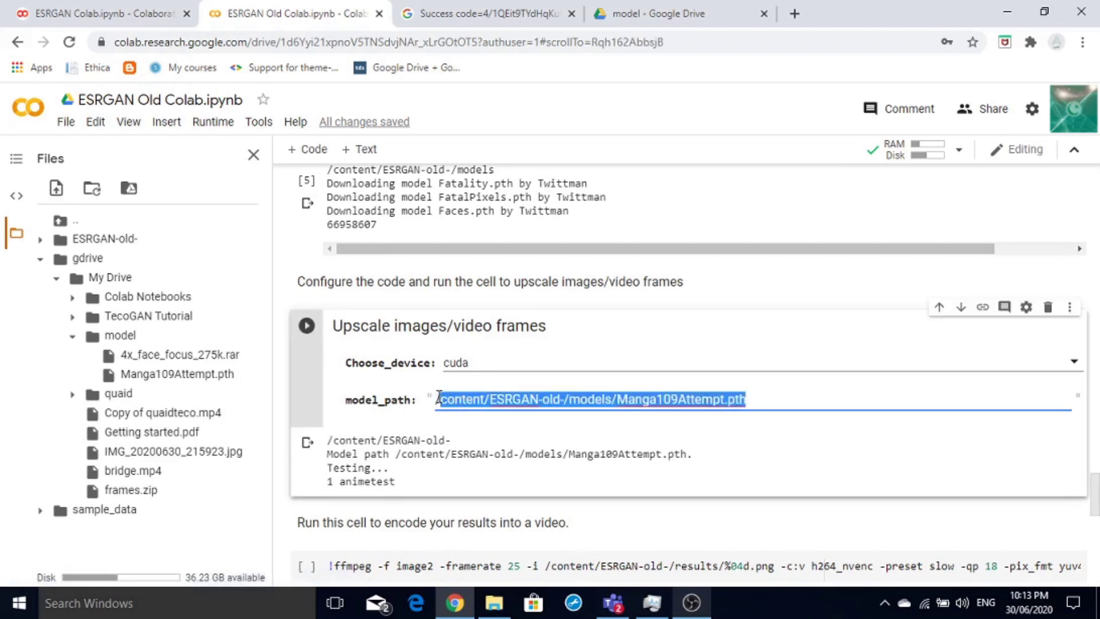
{"action": "type", "text": "/content/gdrive/My Drive/model/Manga109Attempt.pth"}
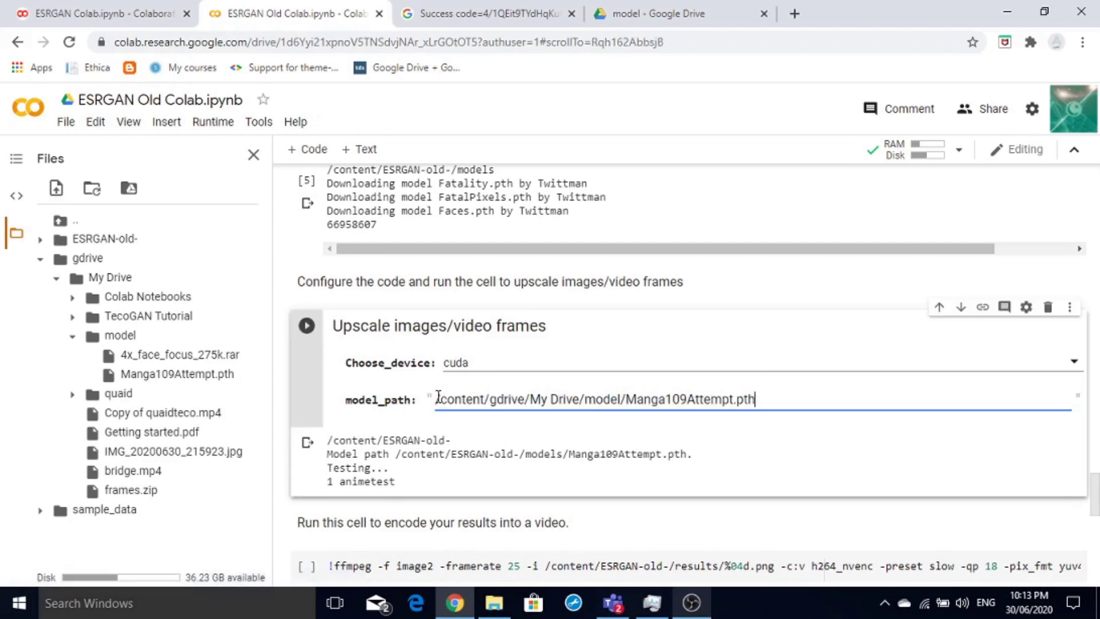
{"action": "left_click", "coordinate": [307, 325]}
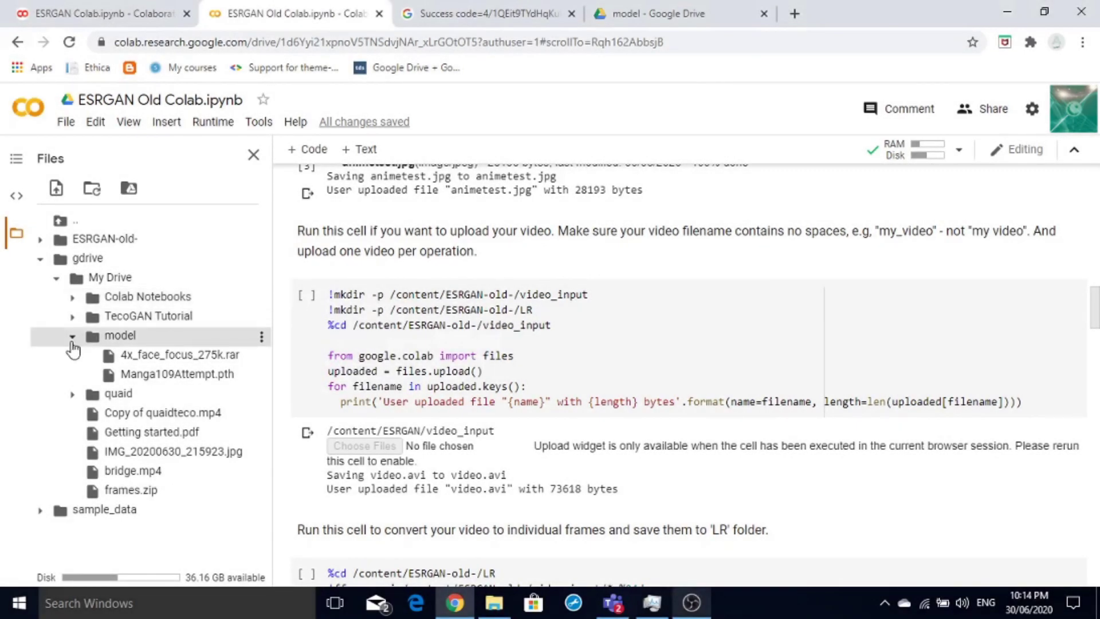
Delete animetest.png and baboon_ESRGAN.png from results, and animetest.jpg from LR
{"action": "left_click", "coordinate": [72, 336]}
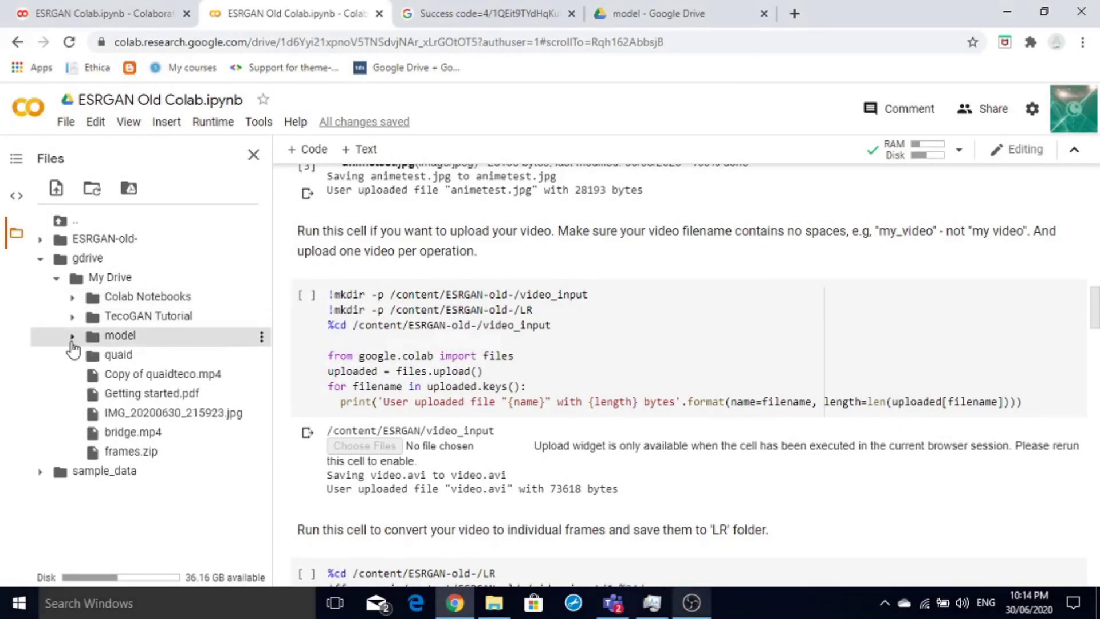
{"action": "left_click", "coordinate": [40, 239]}
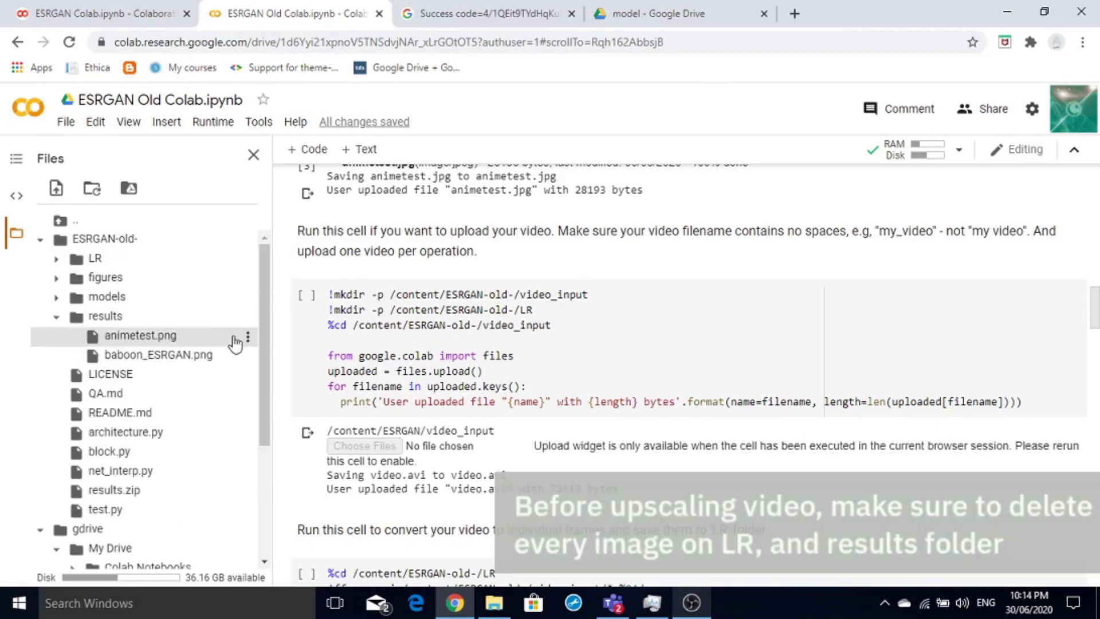
{"action": "left_click", "coordinate": [247, 338]}
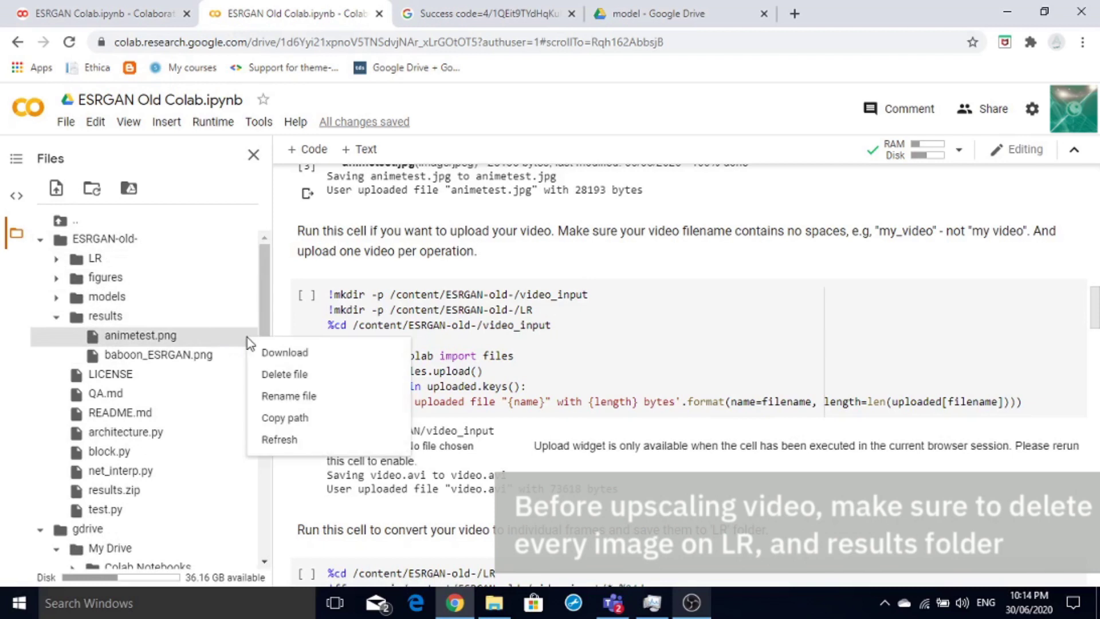
{"action": "left_click", "coordinate": [294, 375]}
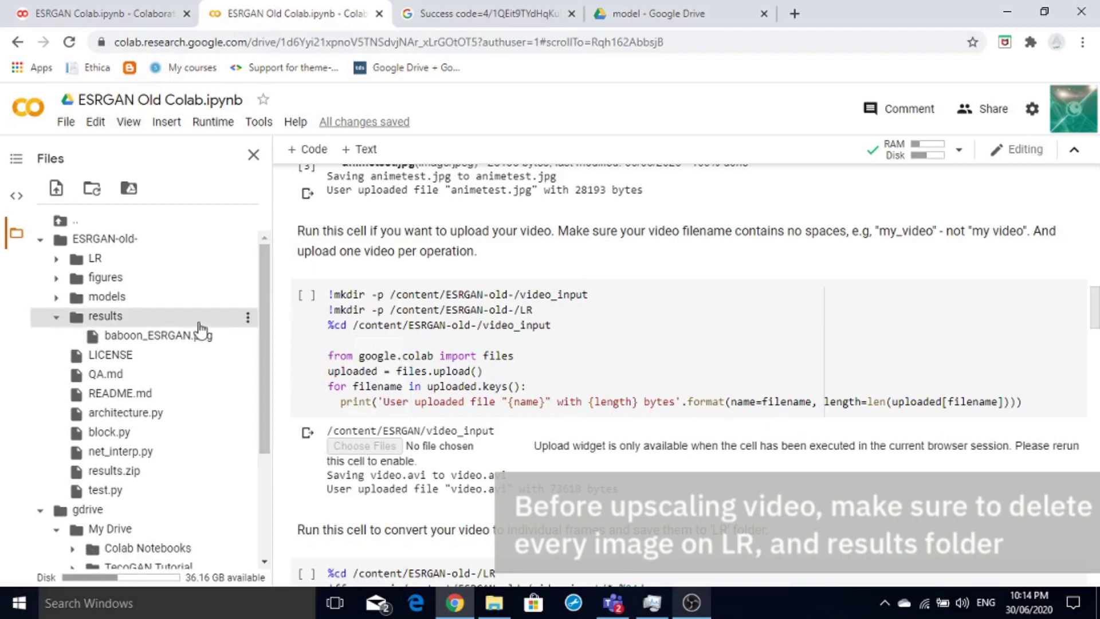
{"action": "left_click", "coordinate": [254, 339]}
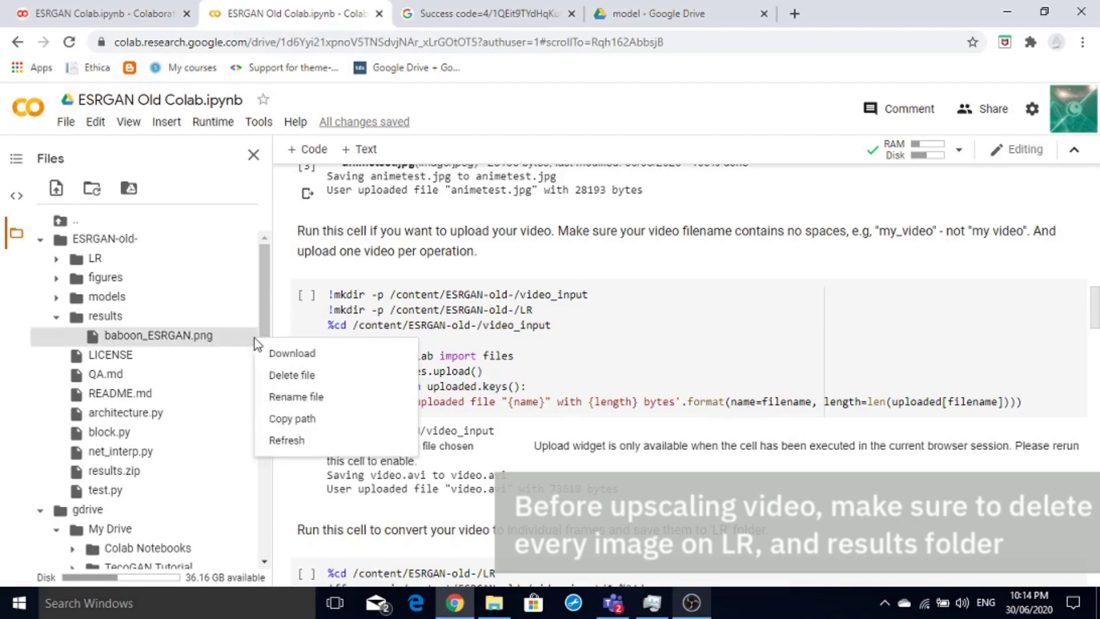
{"action": "left_click", "coordinate": [314, 374]}
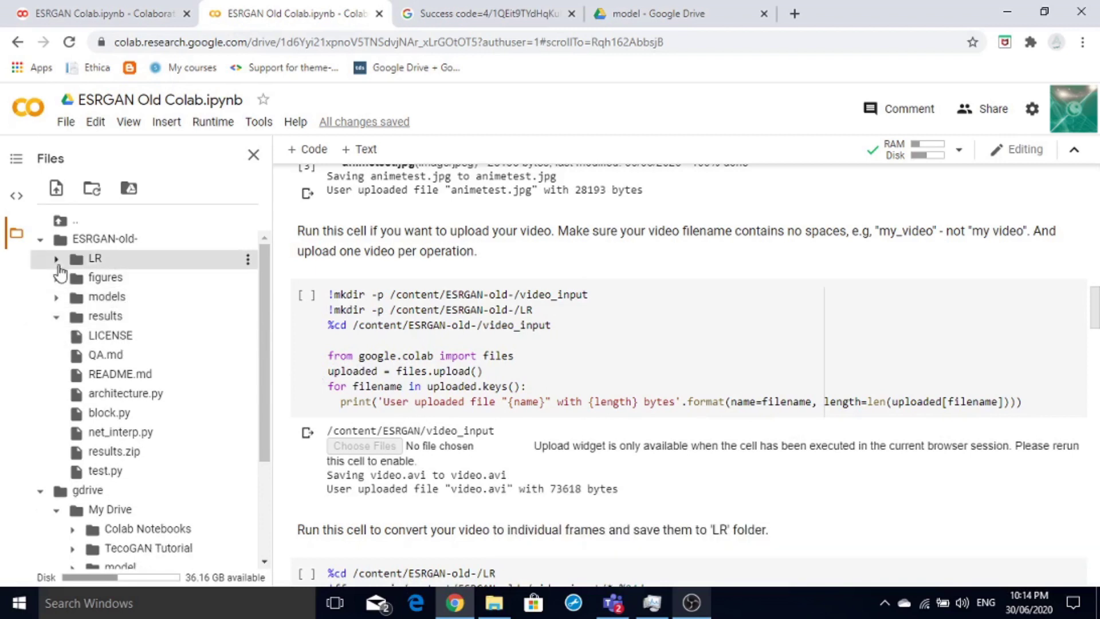
{"action": "left_click", "coordinate": [246, 260]}
{"action": "left_click", "coordinate": [248, 277]}
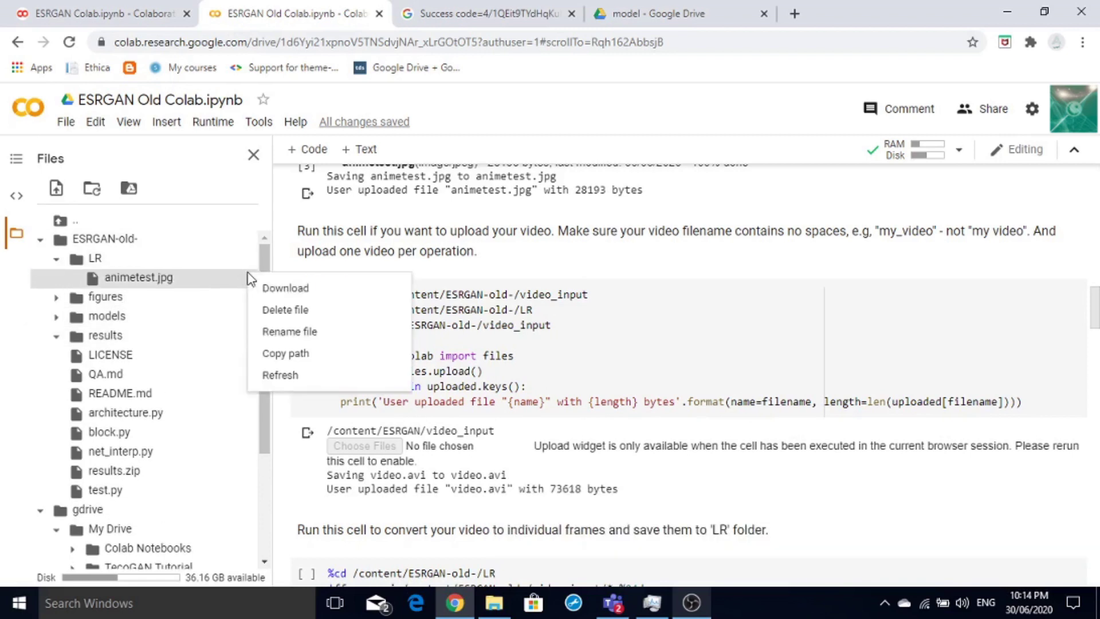
{"action": "left_click", "coordinate": [297, 319]}
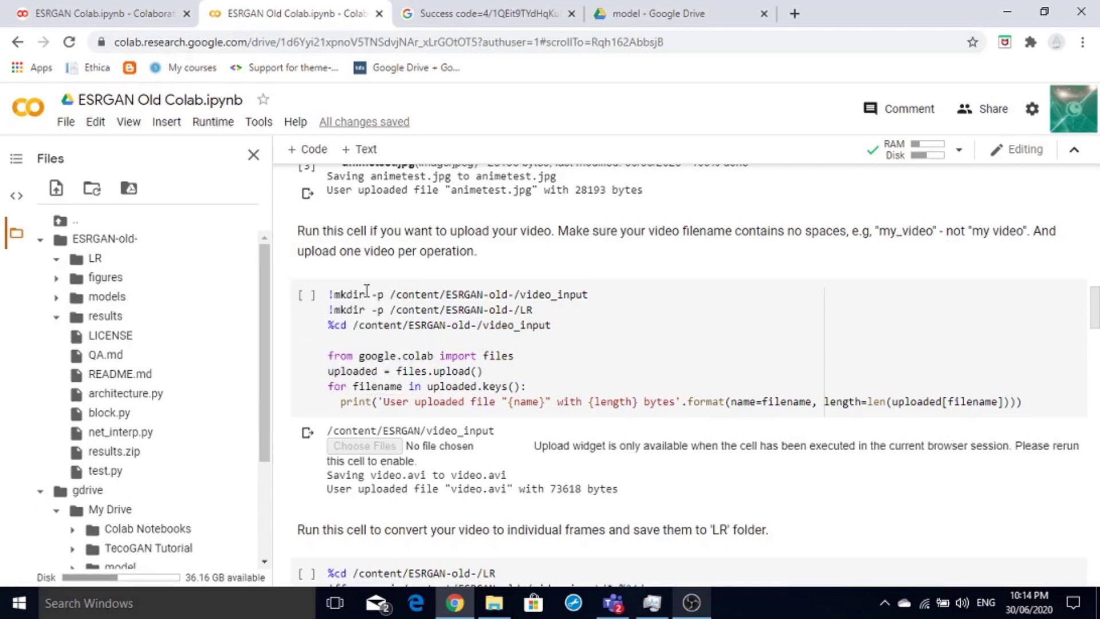
Run the upload cell and pick orange.mp4 from Documents after searching for 'ora'
{"action": "left_click", "coordinate": [308, 295]}
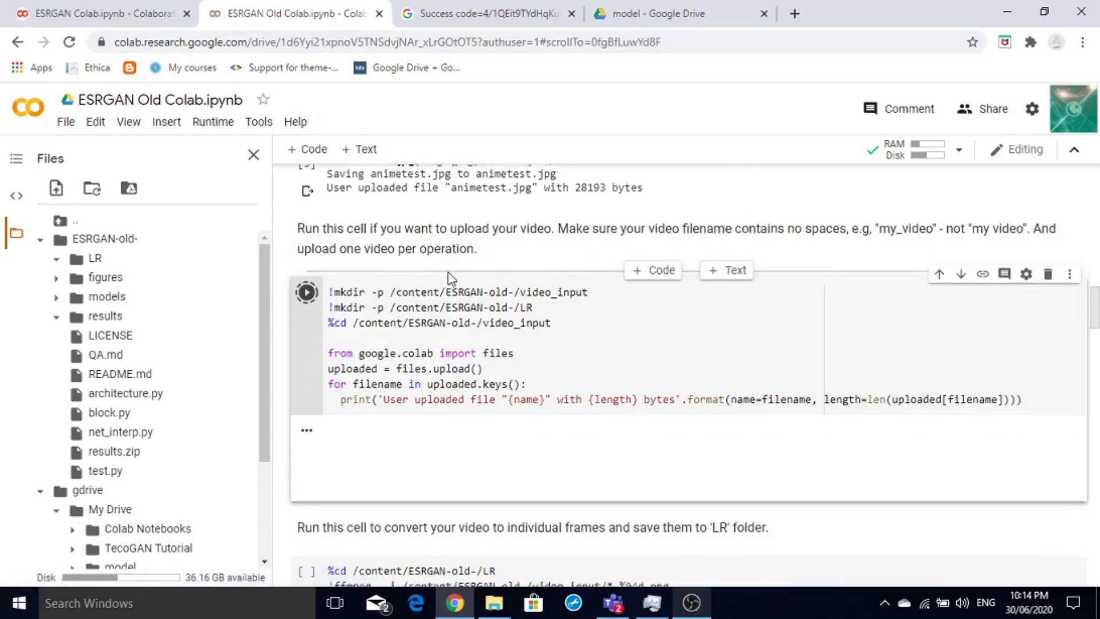
{"action": "scroll", "coordinate": [450, 273], "scroll_direction": "down", "scroll_amount": 1}
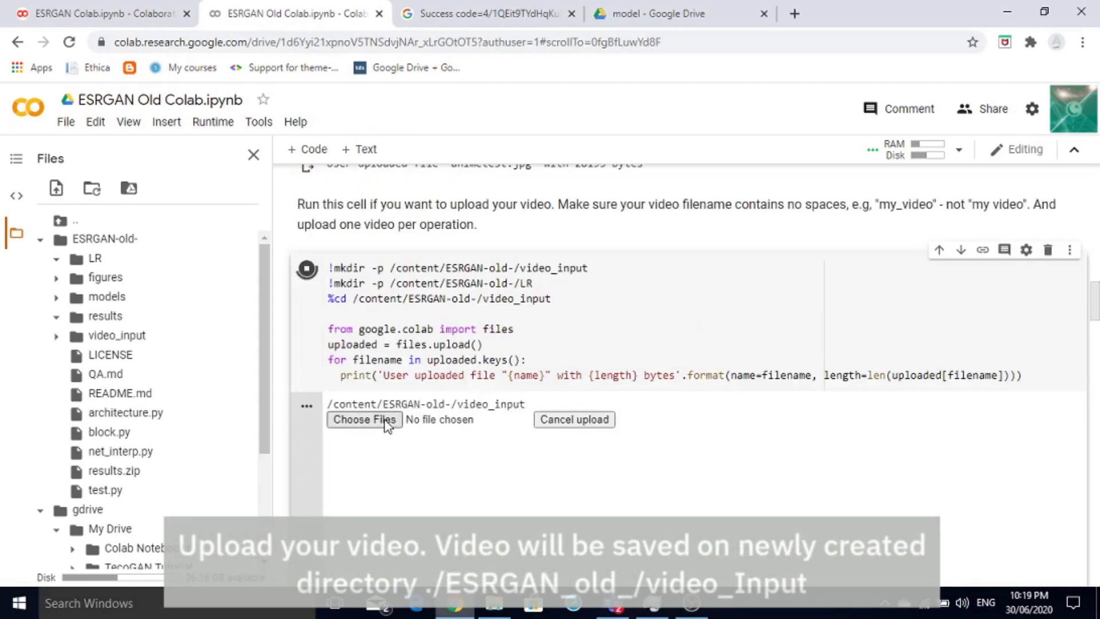
{"action": "left_click", "coordinate": [387, 420]}
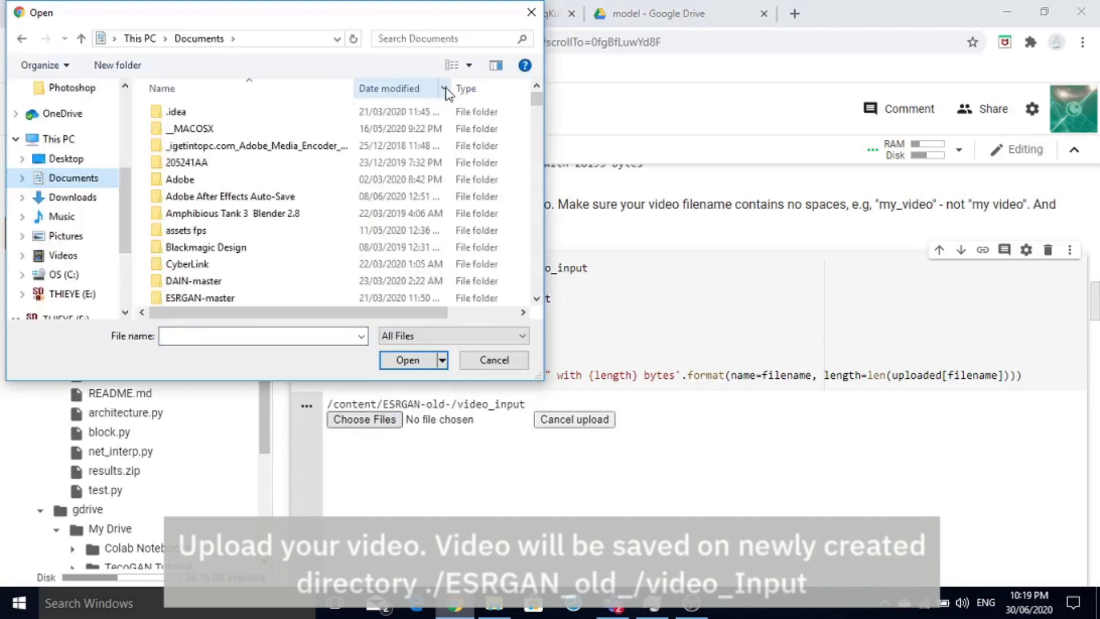
{"action": "left_click", "coordinate": [435, 40]}
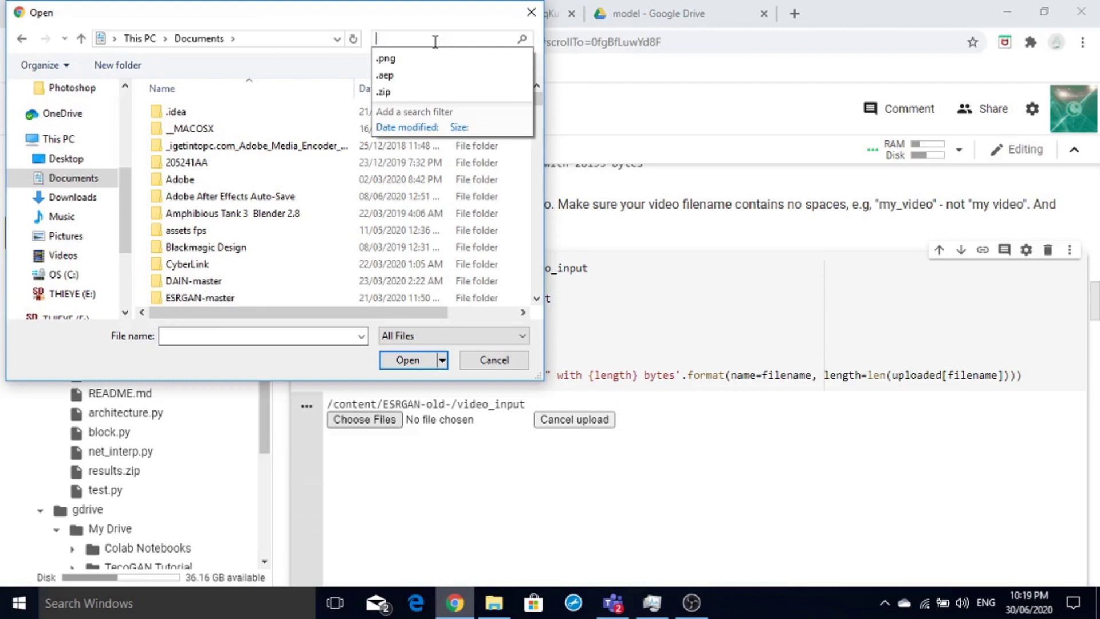
{"action": "type", "text": "ora"}
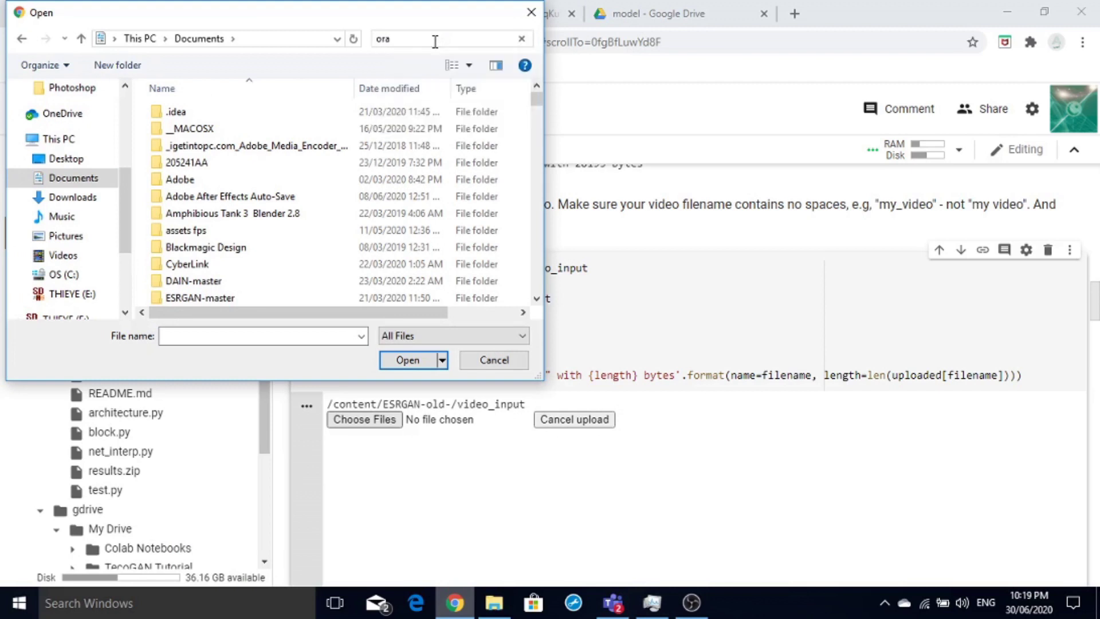
{"action": "key", "text": "Return"}
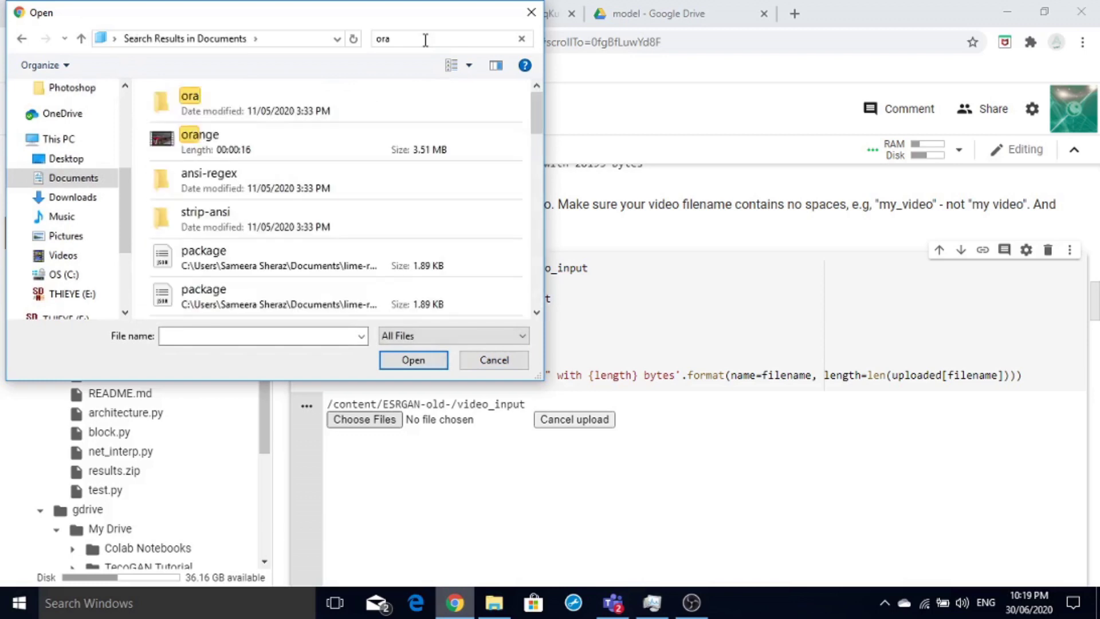
{"action": "double_click", "coordinate": [363, 127]}
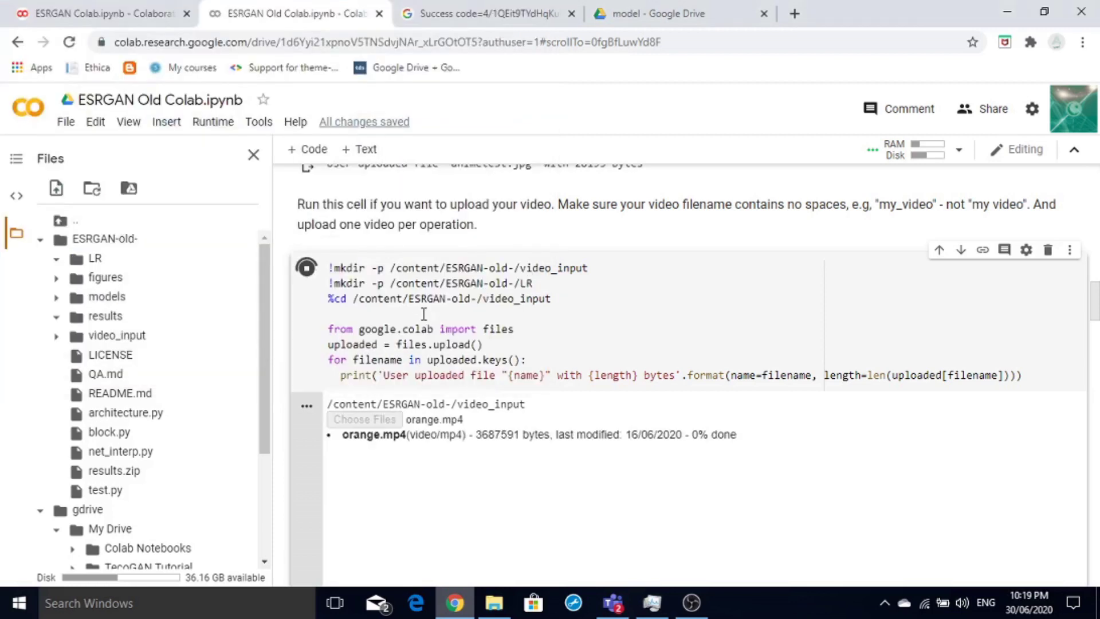
Once orange.mp4 finishes uploading, run the %cd/ffmpeg cell to split it into PNG frames in LR
{"action": "scroll", "coordinate": [424, 314], "scroll_direction": "down", "scroll_amount": 1}
{"action": "scroll", "coordinate": [424, 314], "scroll_direction": "down", "scroll_amount": 1}
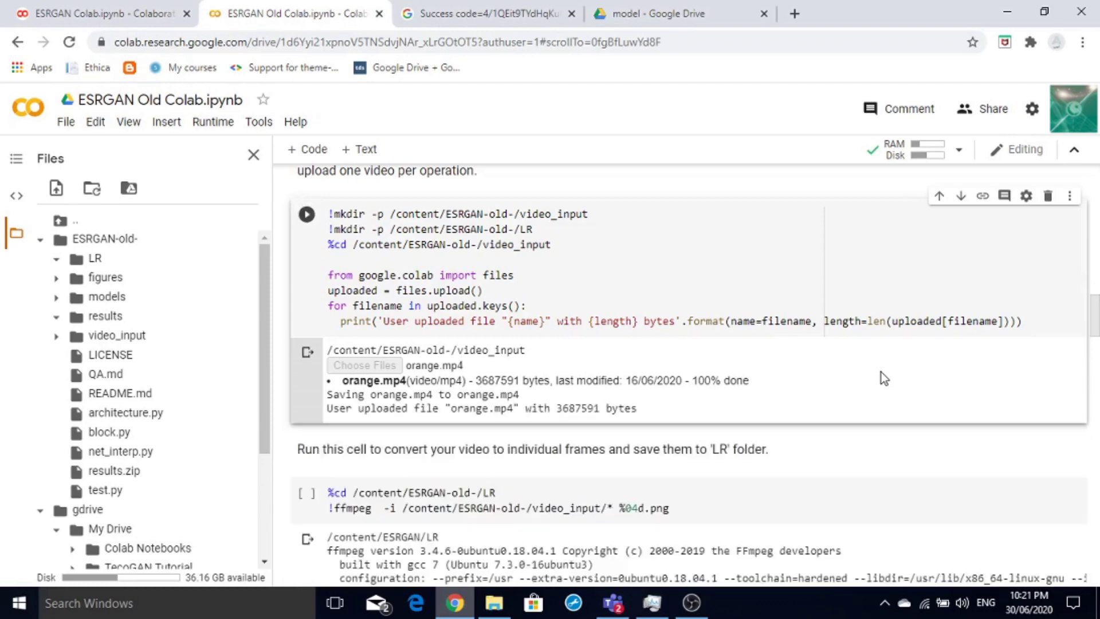
{"action": "scroll", "coordinate": [882, 372], "scroll_direction": "down", "scroll_amount": 2}
{"action": "scroll", "coordinate": [881, 373], "scroll_direction": "down", "scroll_amount": 3}
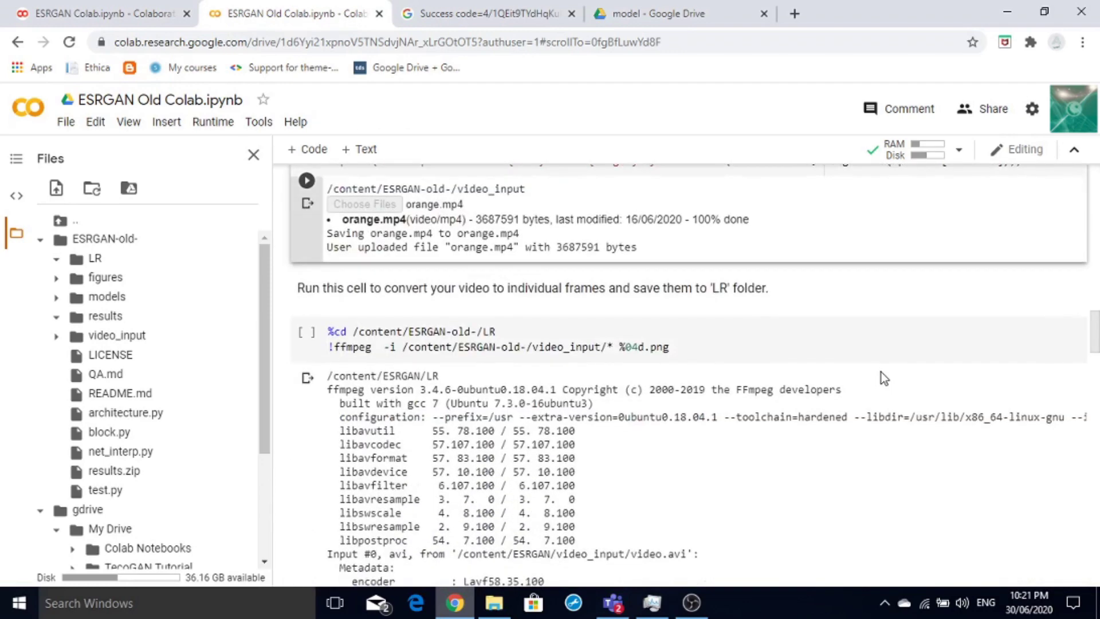
{"action": "left_click", "coordinate": [56, 262]}
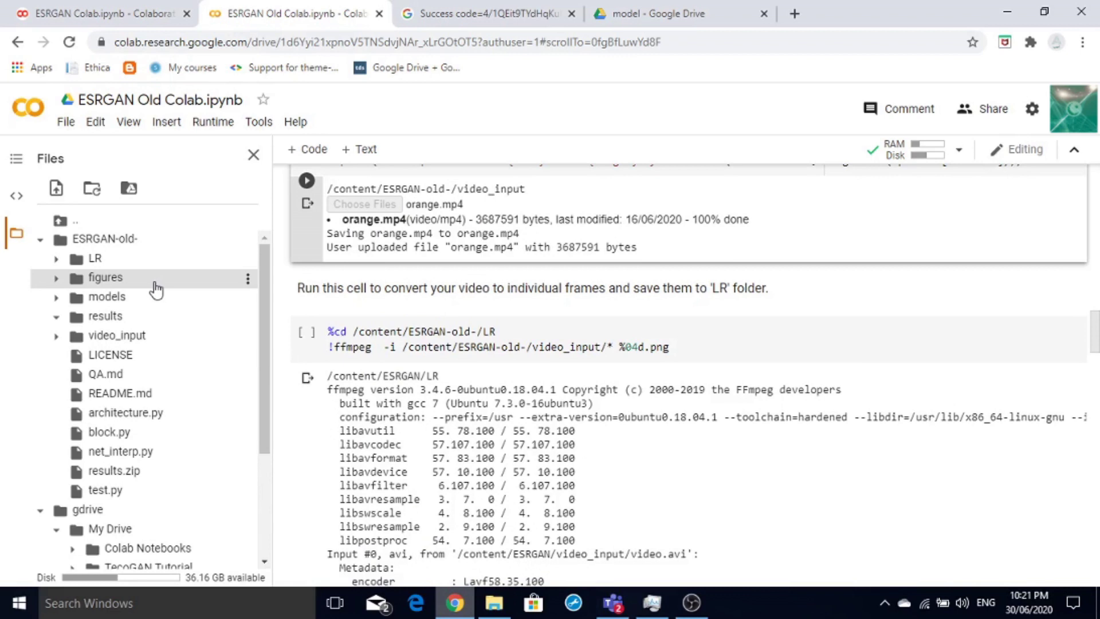
{"action": "left_click", "coordinate": [307, 338]}
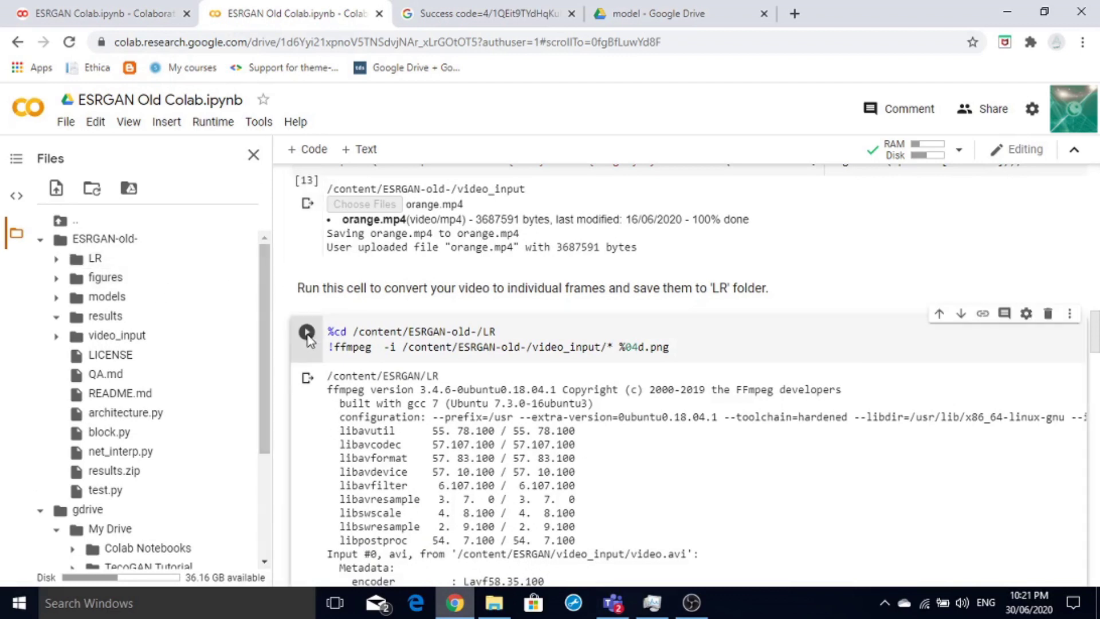
{"action": "left_click", "coordinate": [307, 334]}
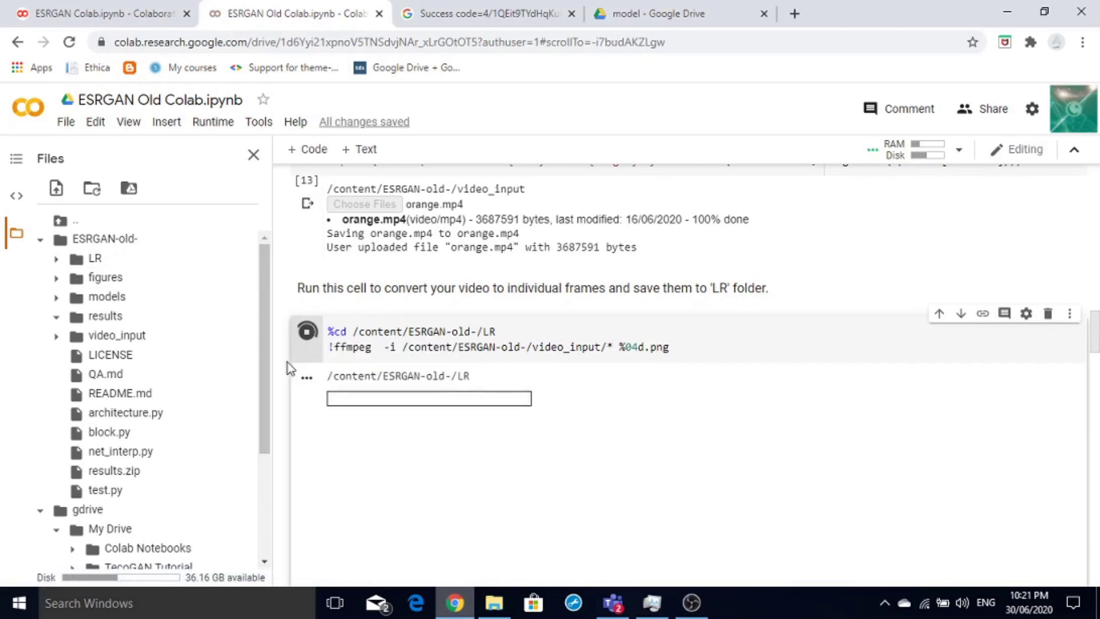
Answer y to the overwrite prompt so ffmpeg writes 401 numbered frames into LR
{"action": "scroll", "coordinate": [283, 366], "scroll_direction": "down", "scroll_amount": 2}
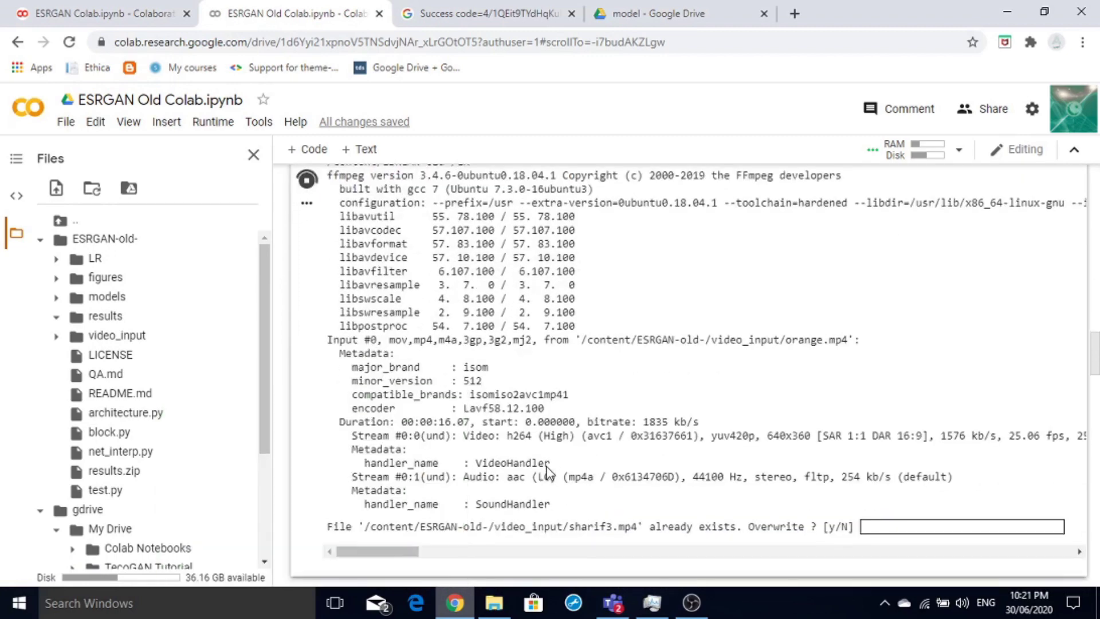
{"action": "scroll", "coordinate": [548, 471], "scroll_direction": "down", "scroll_amount": 1}
{"action": "left_click", "coordinate": [883, 461]}
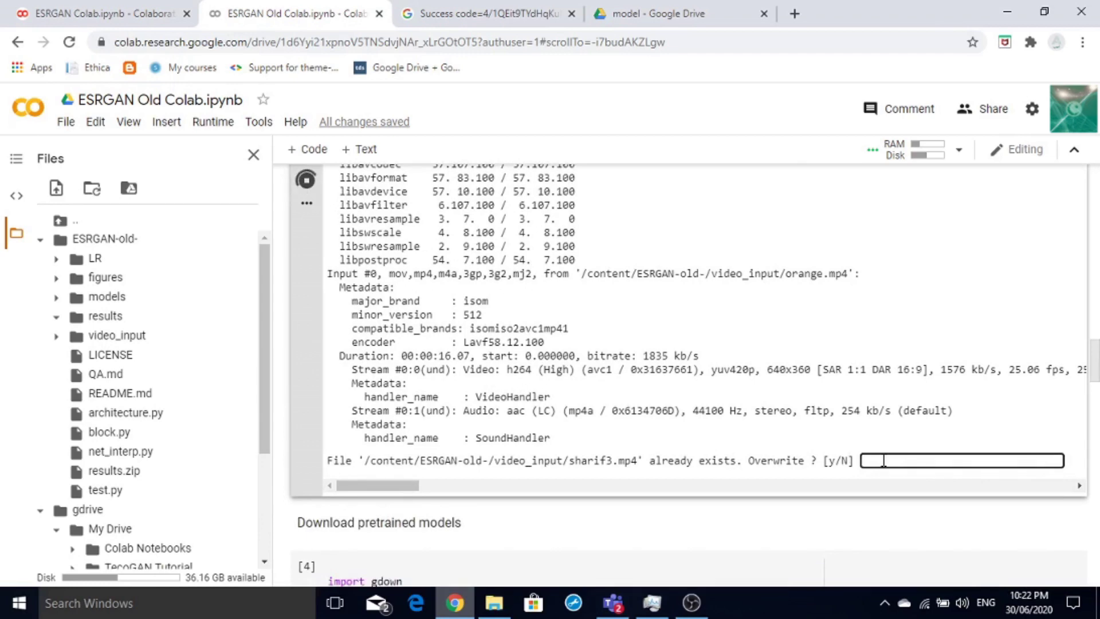
{"action": "type", "text": "y"}
{"action": "key", "text": "Return"}
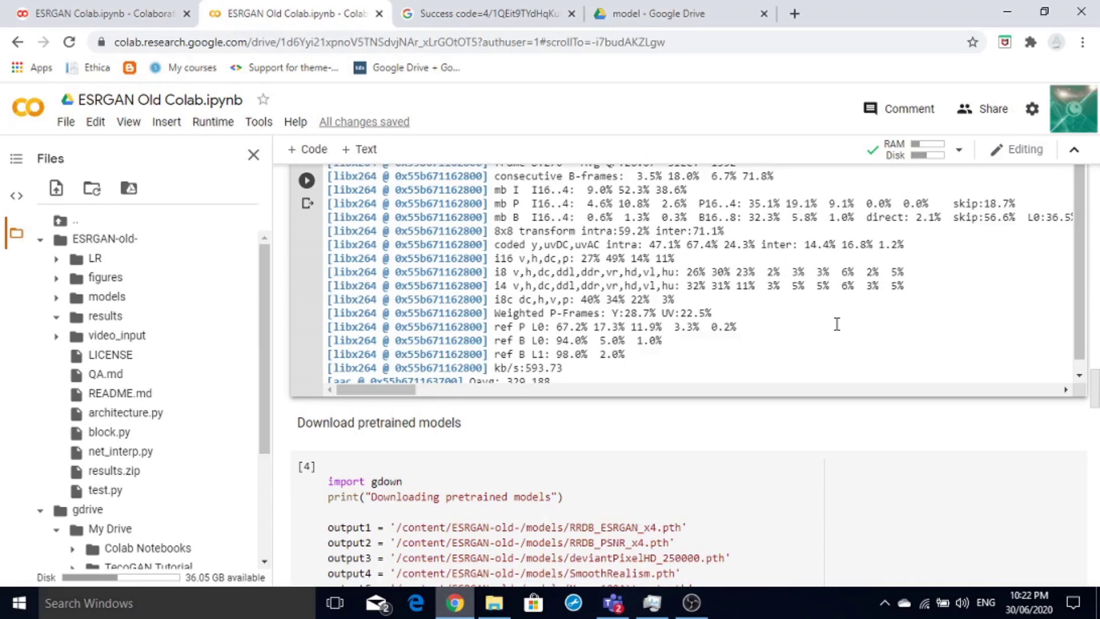
{"action": "scroll", "coordinate": [686, 329], "scroll_direction": "up", "scroll_amount": 3}
{"action": "scroll", "coordinate": [281, 327], "scroll_direction": "up", "scroll_amount": 2}
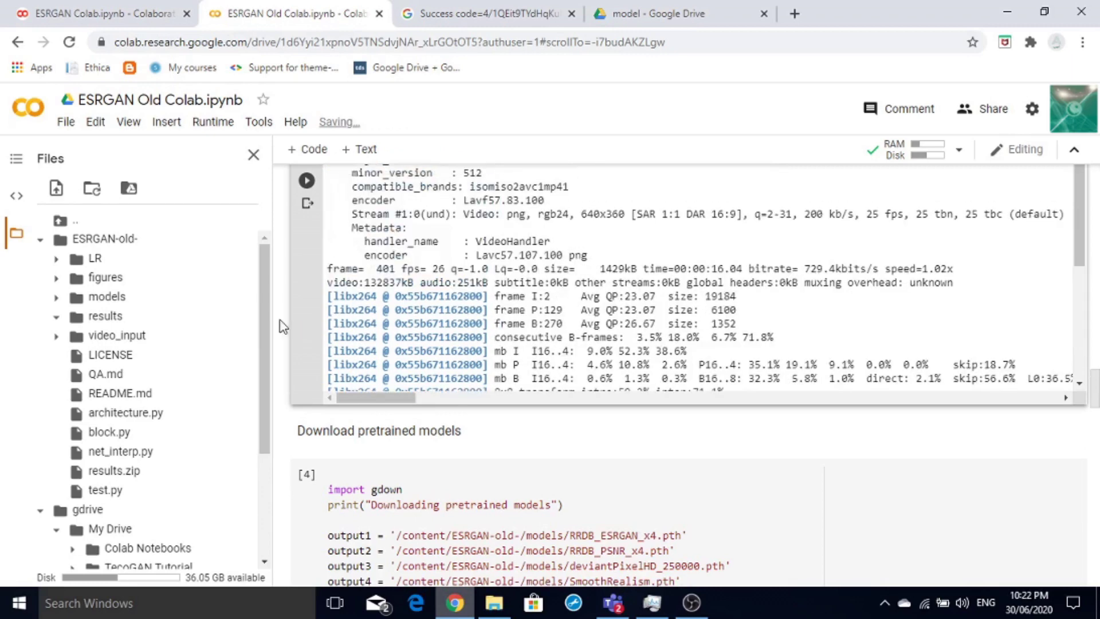
{"action": "scroll", "coordinate": [281, 327], "scroll_direction": "up", "scroll_amount": 2}
{"action": "scroll", "coordinate": [281, 326], "scroll_direction": "up", "scroll_amount": 3}
{"action": "scroll", "coordinate": [280, 326], "scroll_direction": "up", "scroll_amount": 3}
{"action": "scroll", "coordinate": [281, 326], "scroll_direction": "up", "scroll_amount": 3}
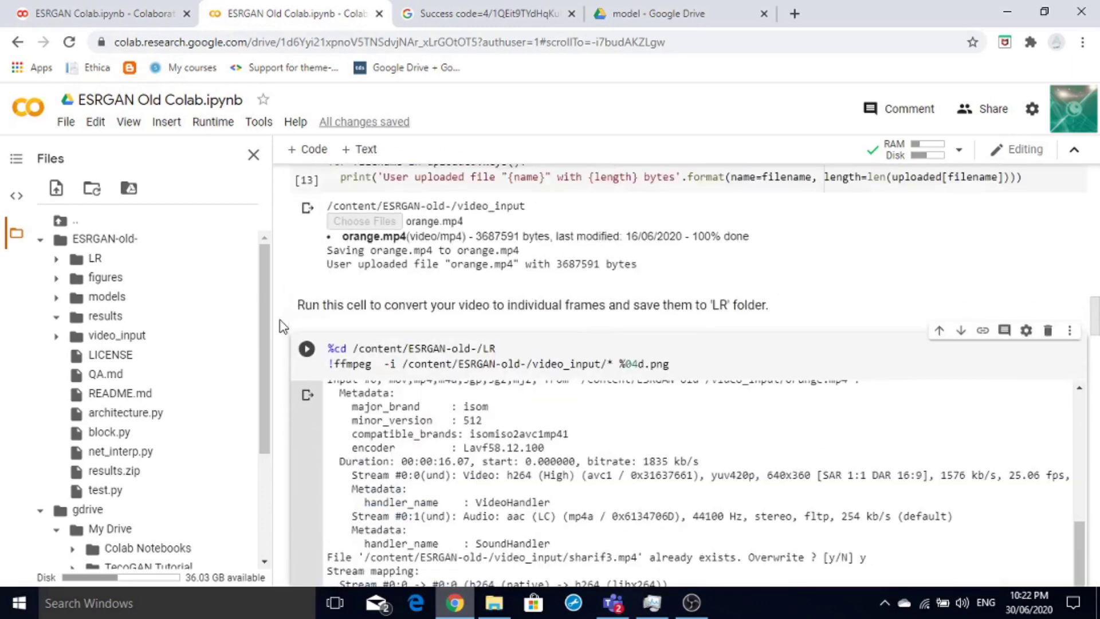
{"action": "scroll", "coordinate": [282, 324], "scroll_direction": "down", "scroll_amount": 2}
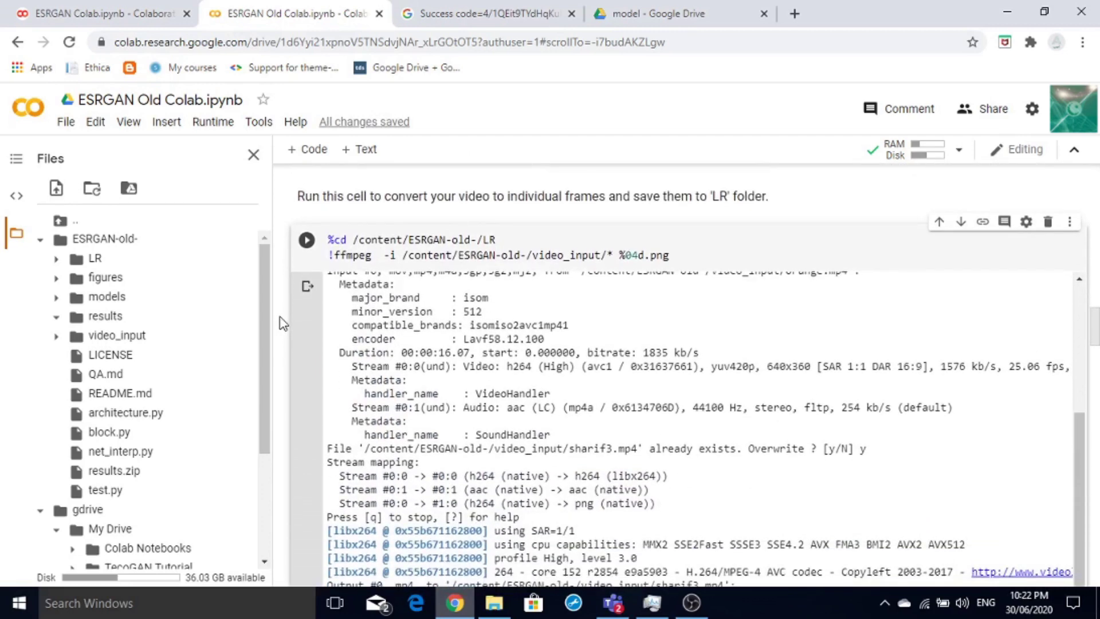
{"action": "scroll", "coordinate": [283, 324], "scroll_direction": "down", "scroll_amount": 6}
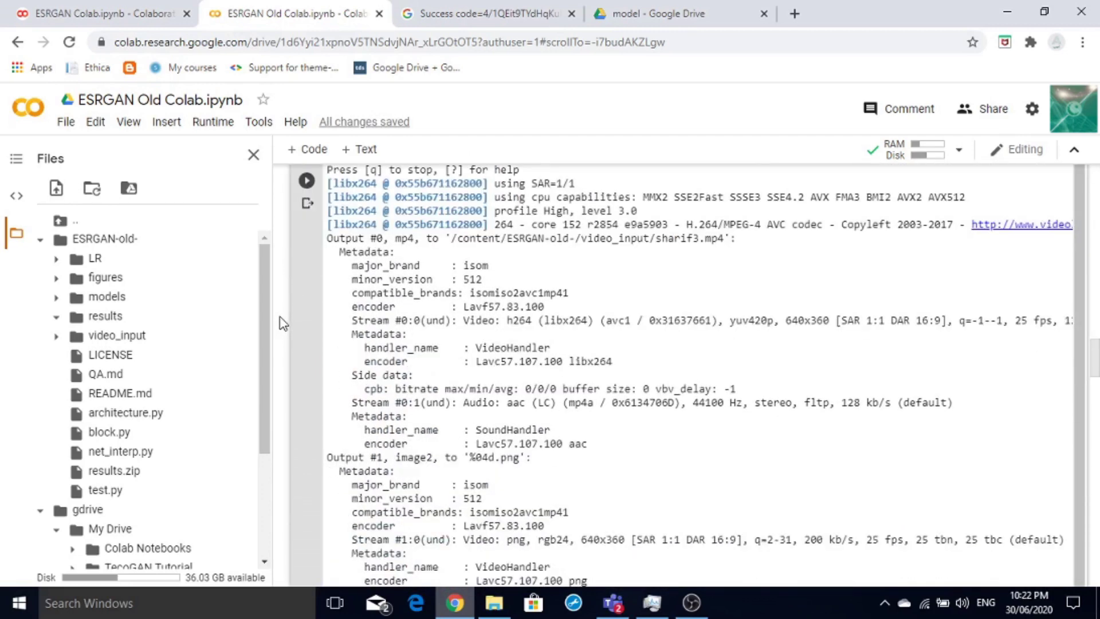
{"action": "scroll", "coordinate": [283, 323], "scroll_direction": "down", "scroll_amount": 5}
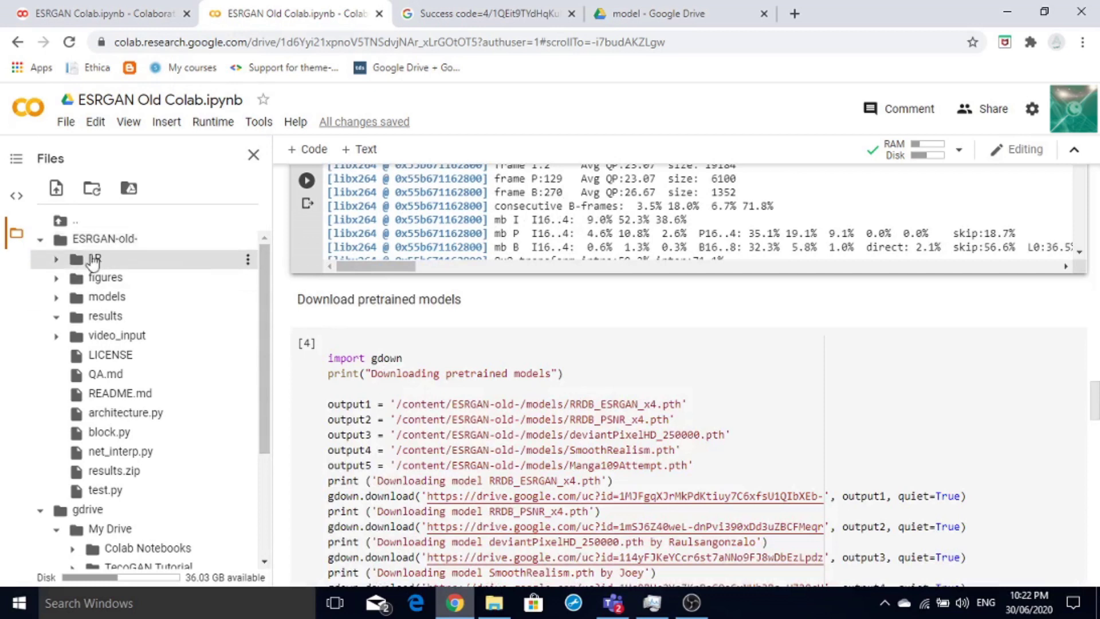
{"action": "left_click", "coordinate": [54, 260]}
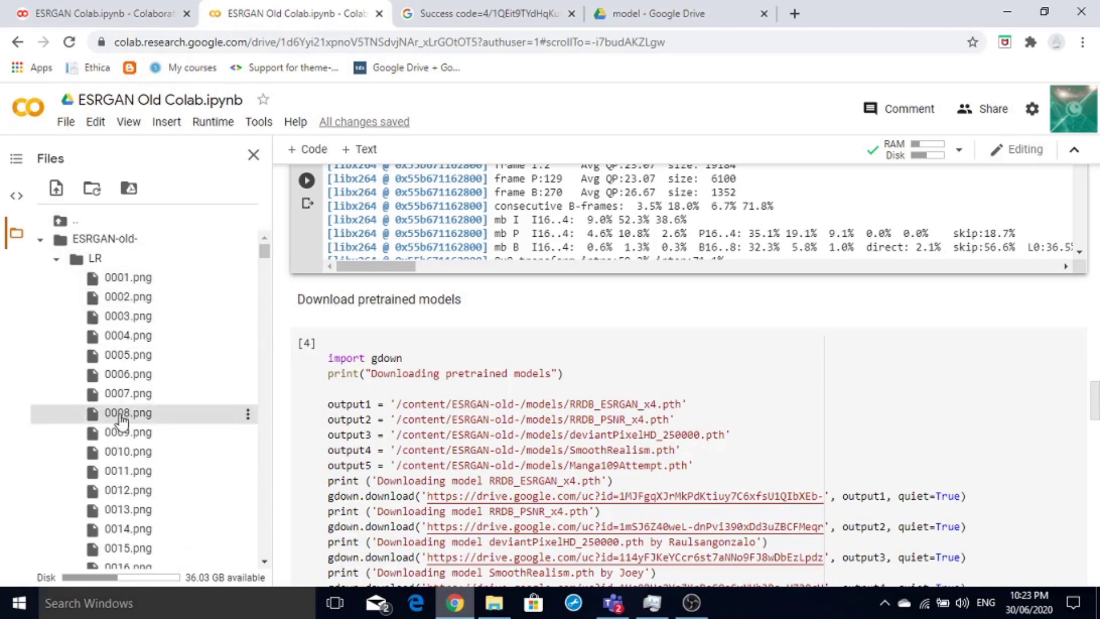
{"action": "double_click", "coordinate": [110, 496]}
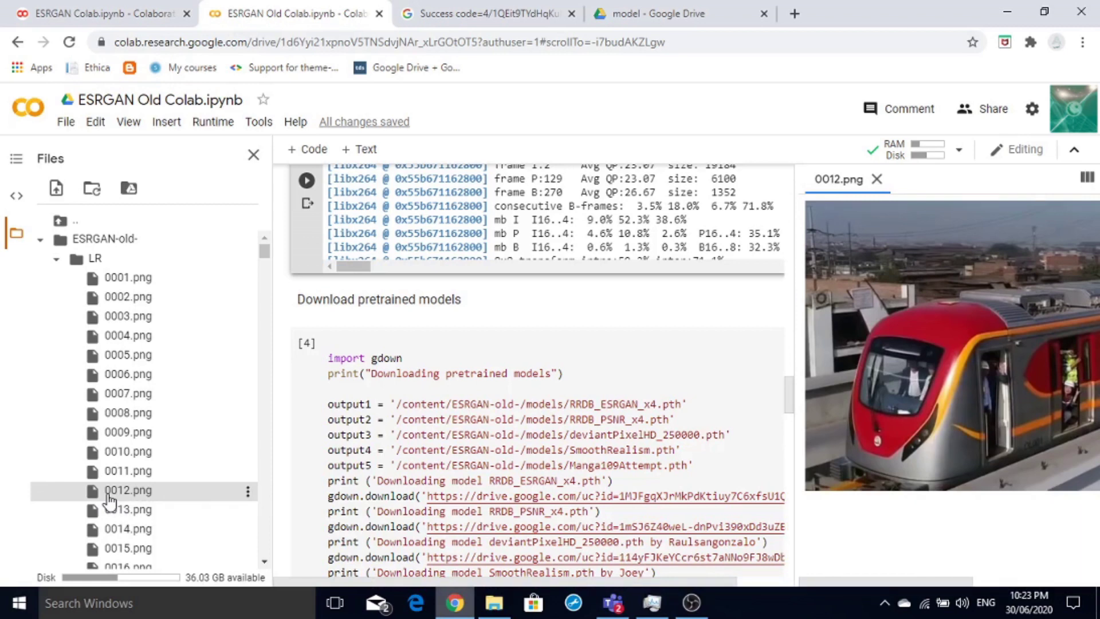
{"action": "left_click", "coordinate": [877, 179]}
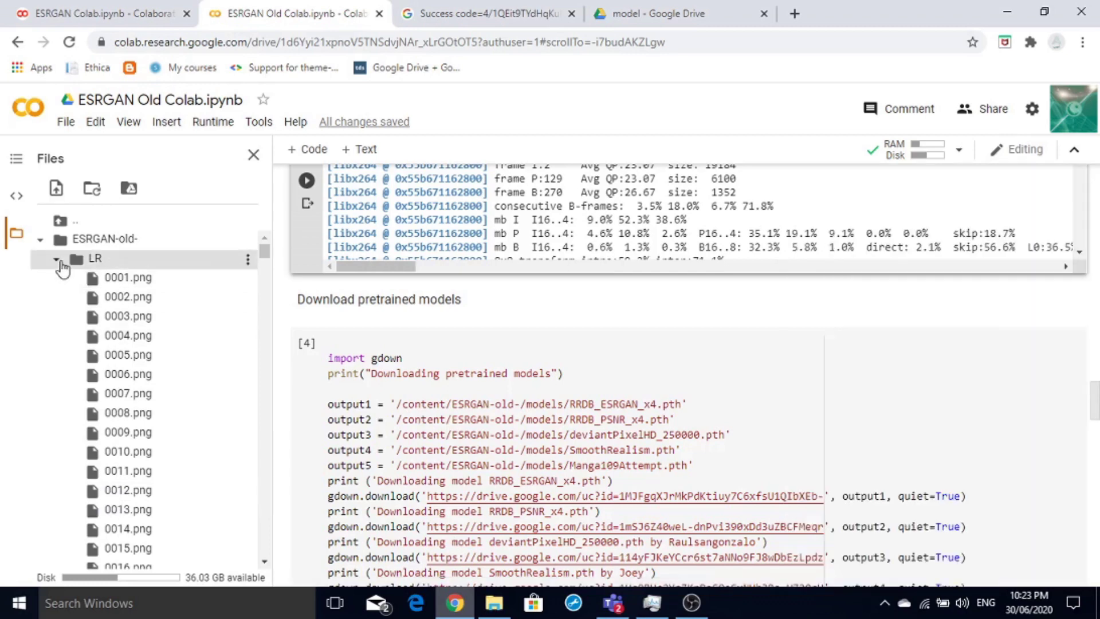
{"action": "left_click", "coordinate": [58, 260]}
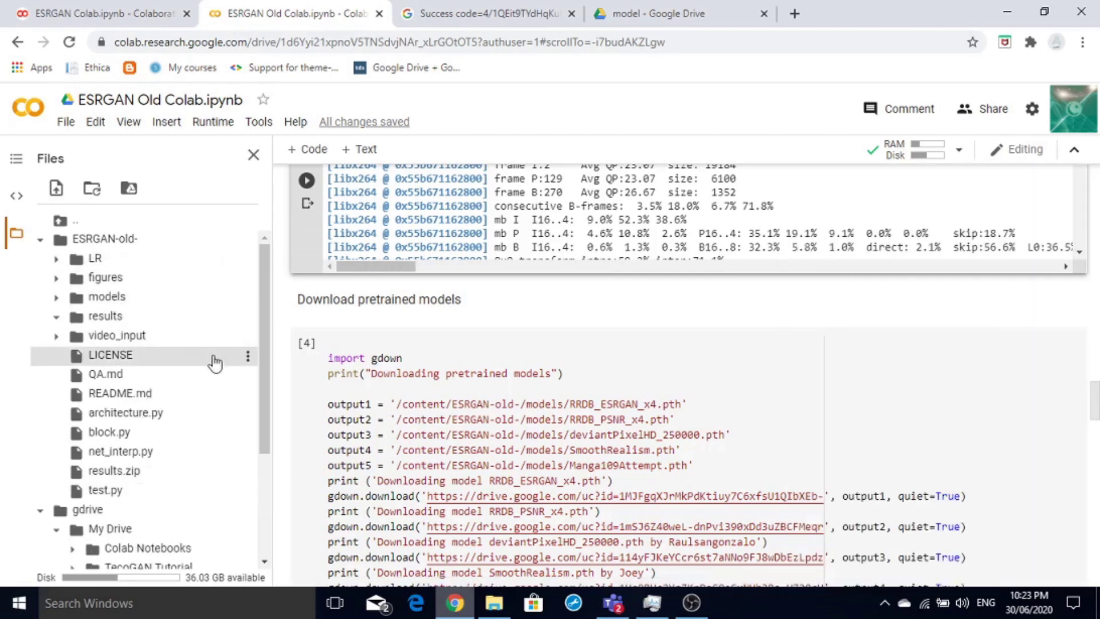
Copy the path of models/RRDB_ESRGAN_x4.pth from the Files sidebar
{"action": "scroll", "coordinate": [280, 360], "scroll_direction": "down", "scroll_amount": 2}
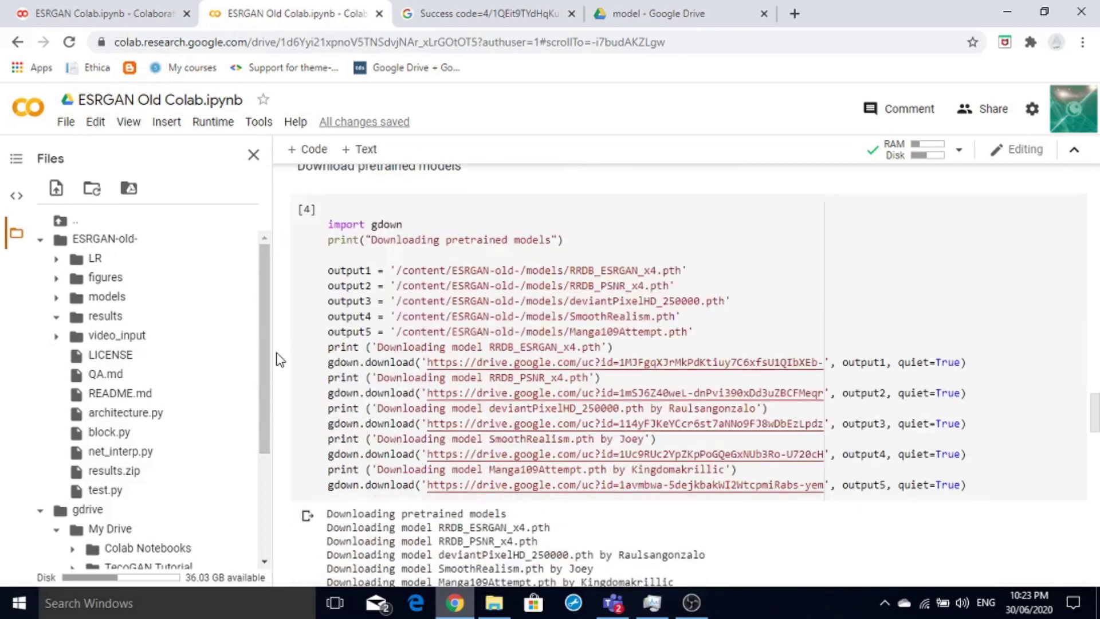
{"action": "left_click", "coordinate": [56, 297]}
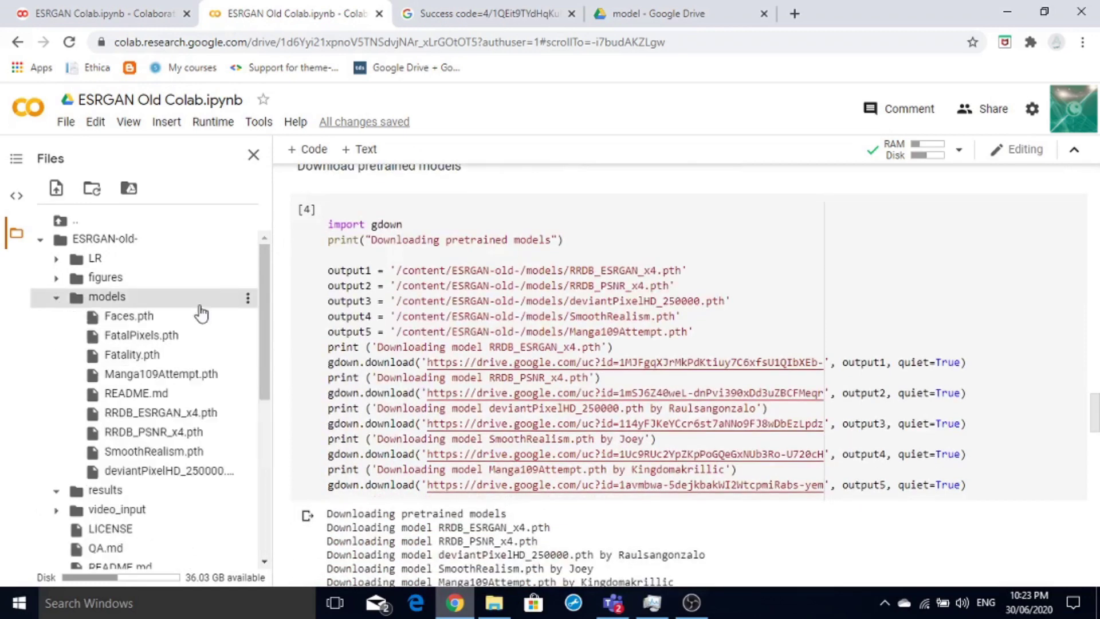
{"action": "left_click", "coordinate": [56, 491]}
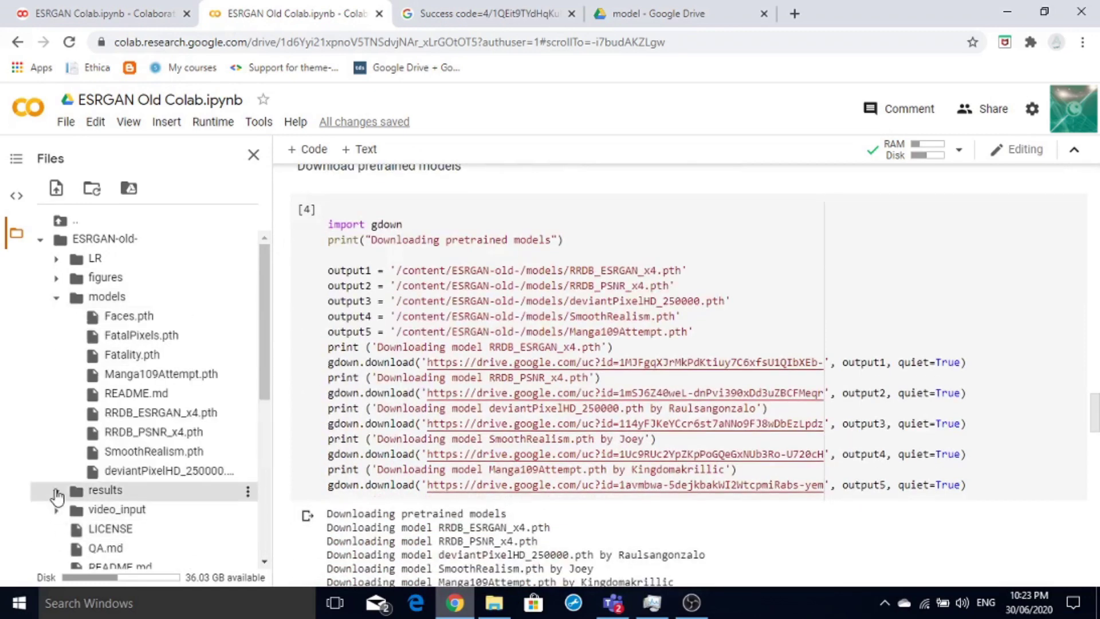
{"action": "scroll", "coordinate": [296, 457], "scroll_direction": "down", "scroll_amount": 3}
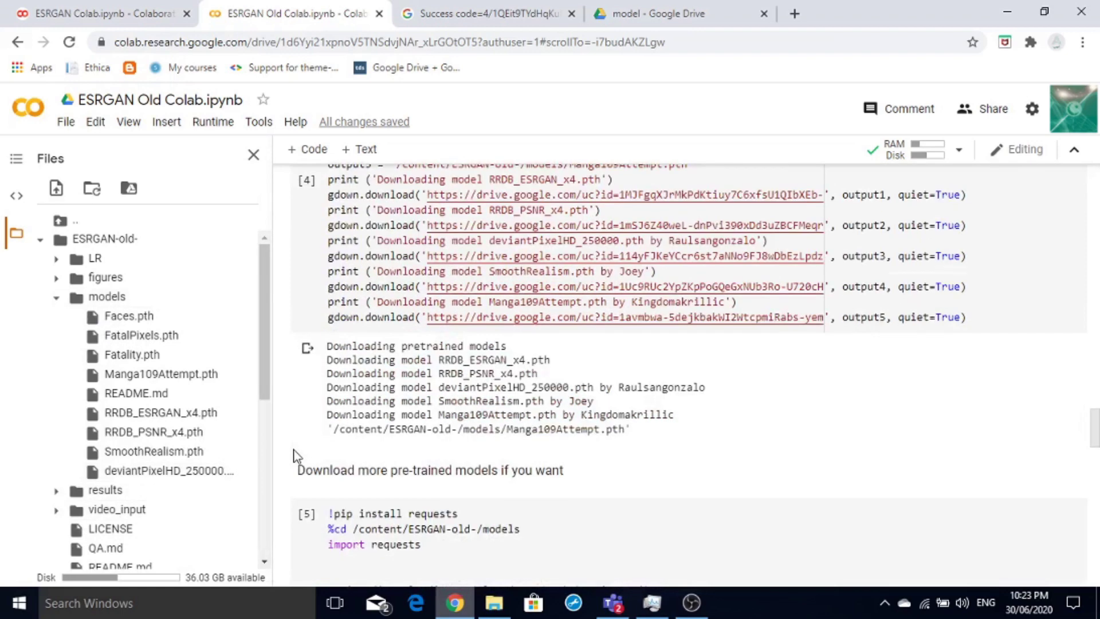
{"action": "scroll", "coordinate": [296, 456], "scroll_direction": "down", "scroll_amount": 1}
{"action": "scroll", "coordinate": [296, 457], "scroll_direction": "down", "scroll_amount": 3}
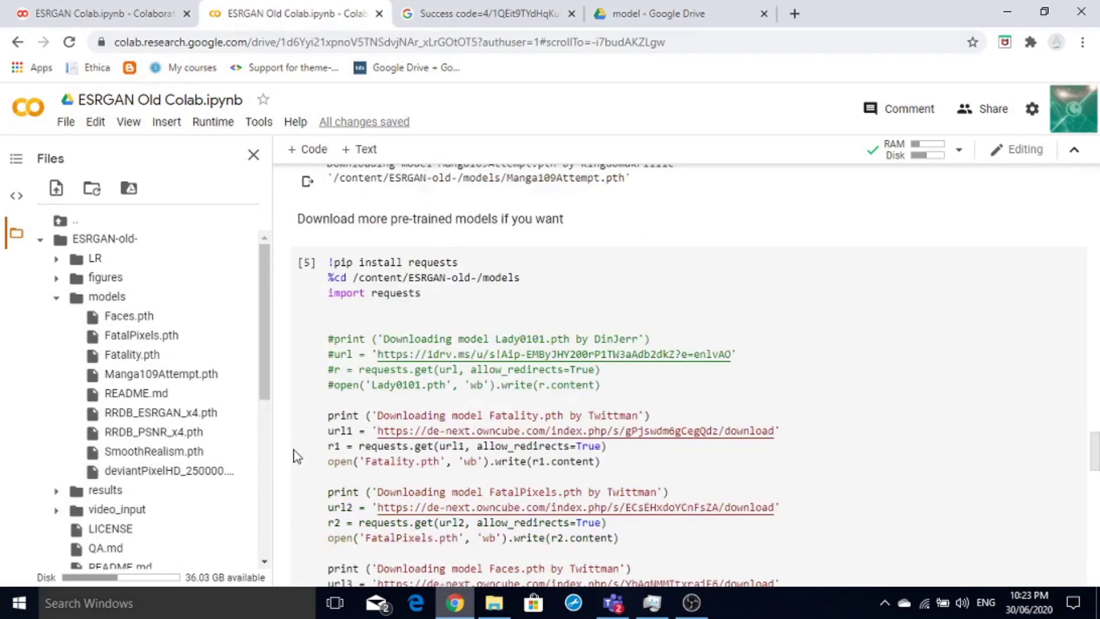
{"action": "scroll", "coordinate": [297, 456], "scroll_direction": "down", "scroll_amount": 5}
{"action": "scroll", "coordinate": [296, 456], "scroll_direction": "down", "scroll_amount": 1}
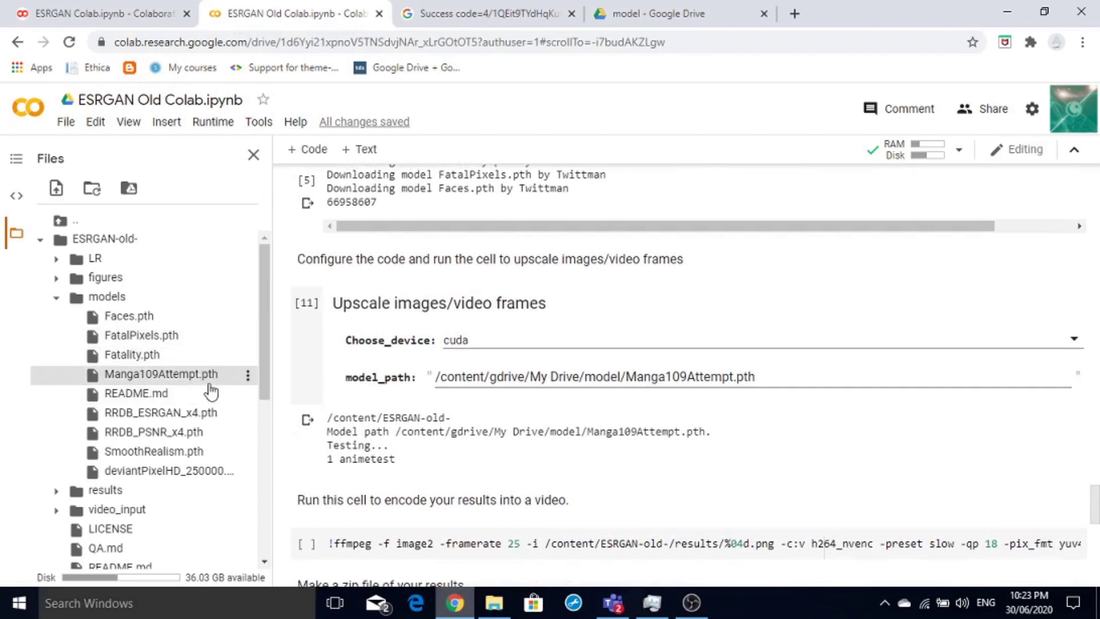
{"action": "left_click", "coordinate": [249, 415]}
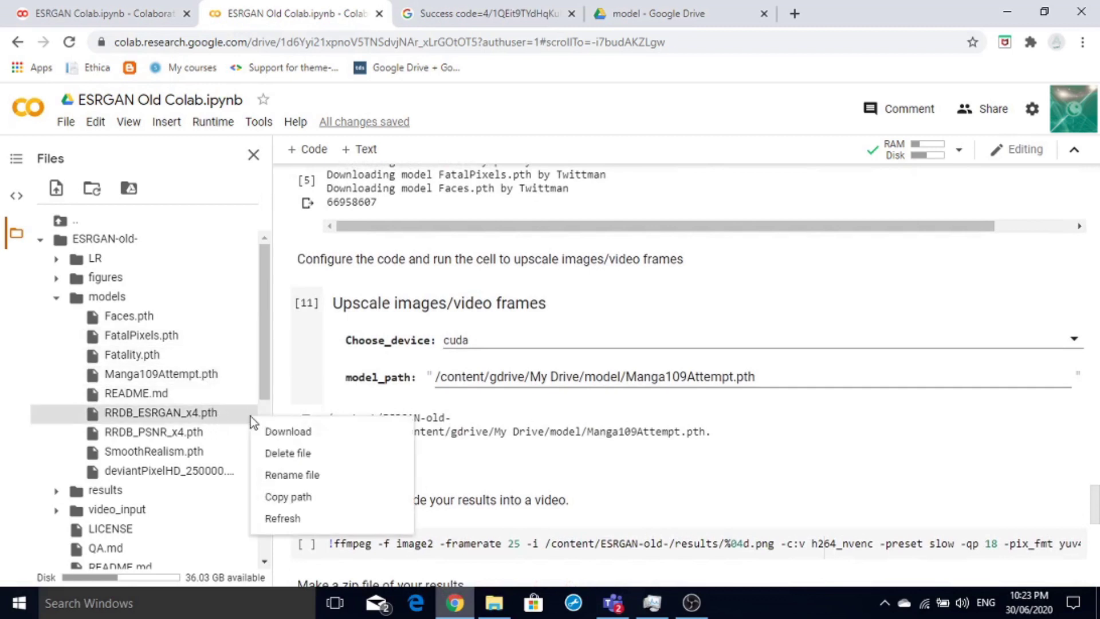
{"action": "left_click", "coordinate": [279, 499]}
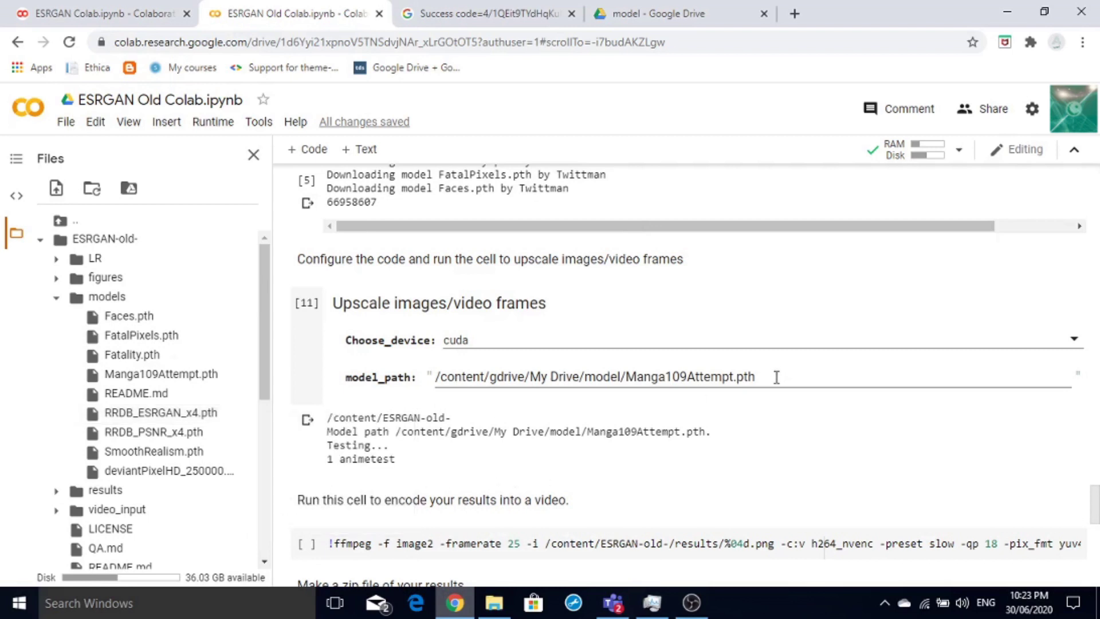
Paste /content/ESRGAN-old-/models/RRDB_ESRGAN_x4.pth as model_path and run the upscale cell
{"action": "left_click_drag", "start_coordinate": [776, 377], "coordinate": [436, 378]}
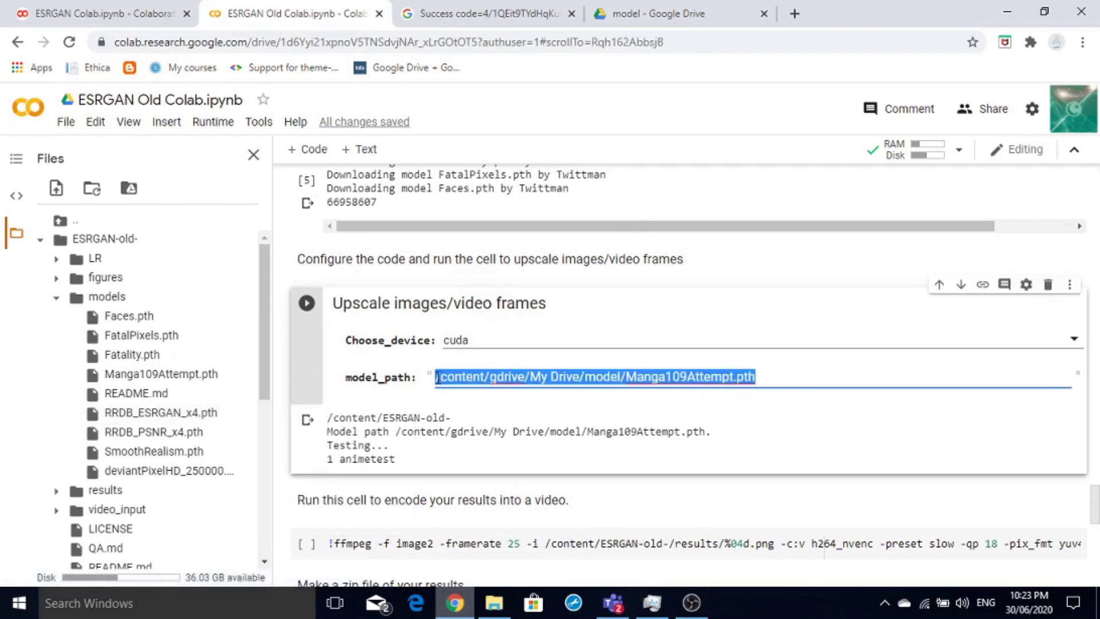
{"action": "key", "text": "ctrl+v"}
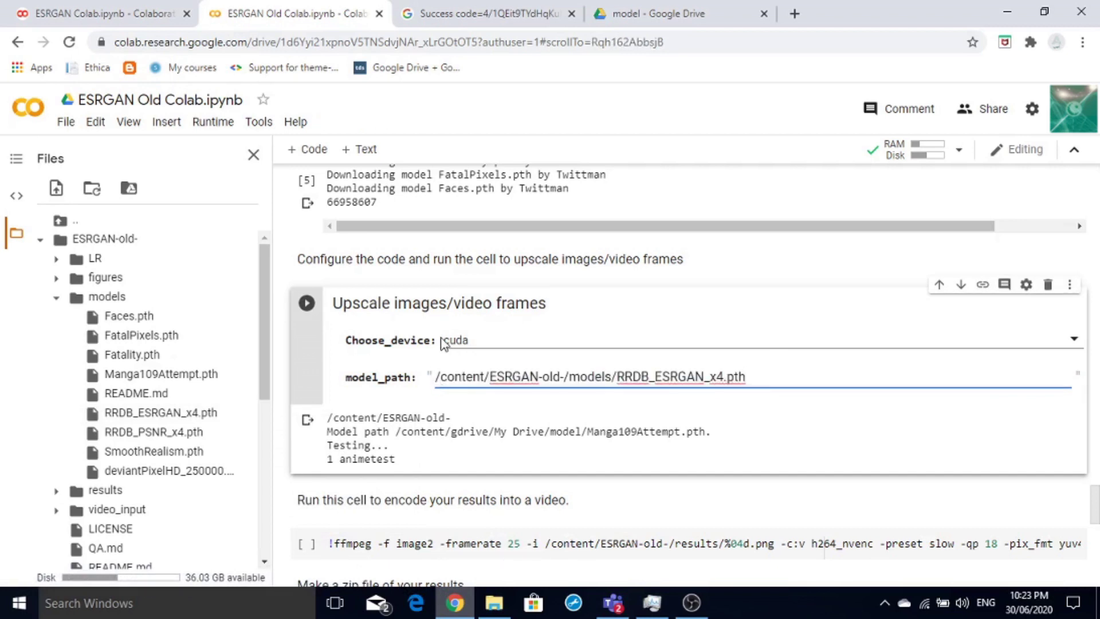
{"action": "left_click", "coordinate": [307, 302]}
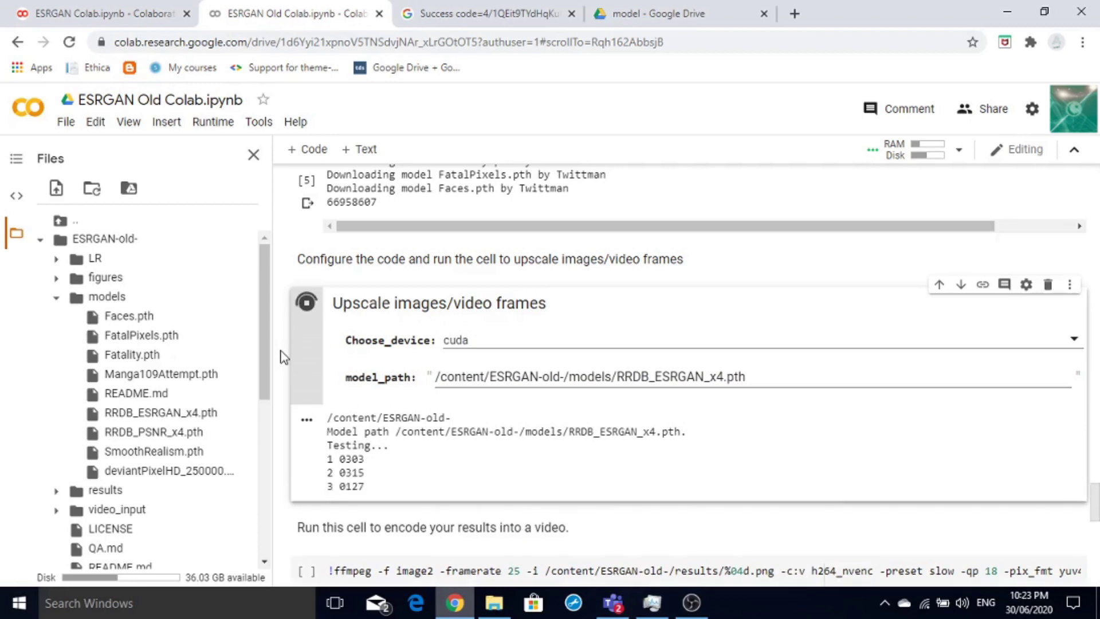
Stop the running upscale cell, ending in a KeyboardInterrupt after 72 frames, last frame 0167
{"action": "scroll", "coordinate": [280, 356], "scroll_direction": "down", "scroll_amount": 2}
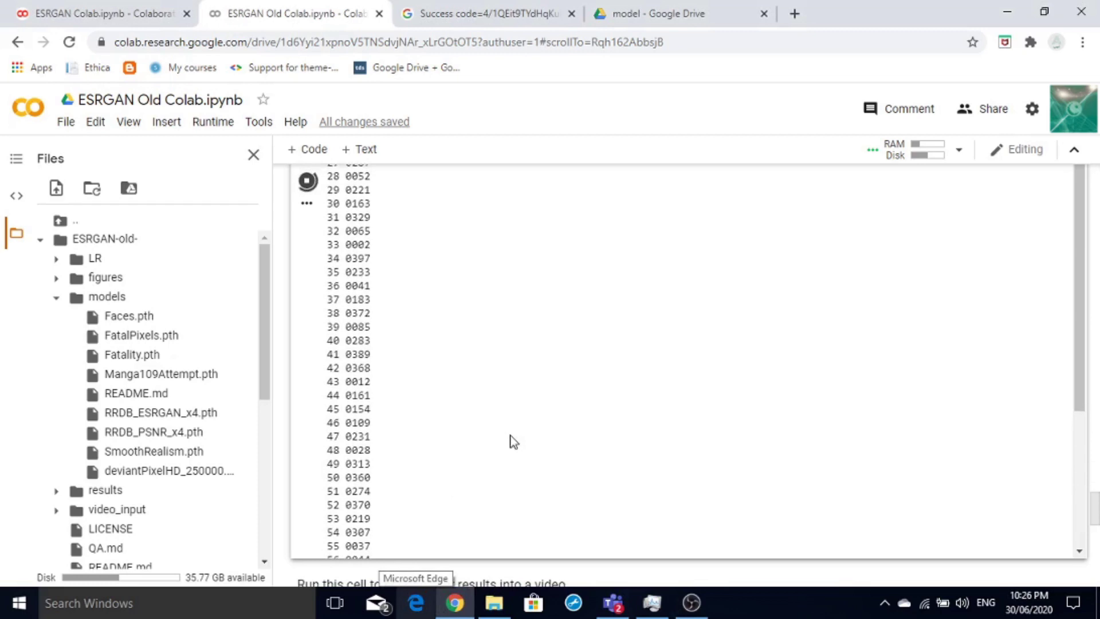
{"action": "scroll", "coordinate": [282, 400], "scroll_direction": "up", "scroll_amount": 1}
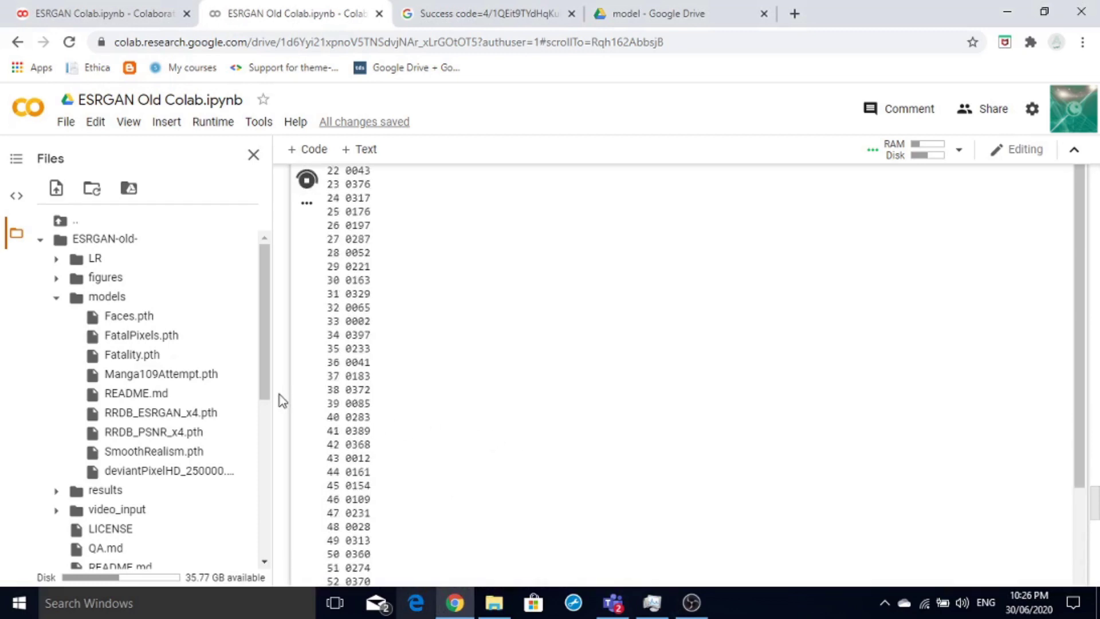
{"action": "scroll", "coordinate": [282, 400], "scroll_direction": "up", "scroll_amount": 3}
{"action": "scroll", "coordinate": [282, 400], "scroll_direction": "up", "scroll_amount": 2}
{"action": "scroll", "coordinate": [282, 400], "scroll_direction": "up", "scroll_amount": 3}
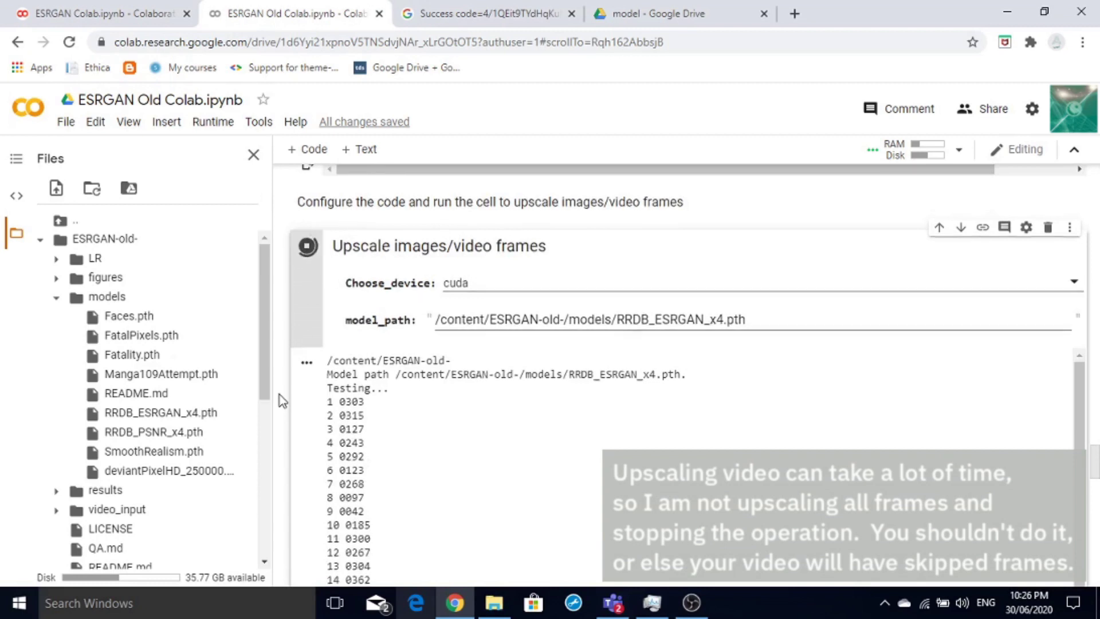
{"action": "scroll", "coordinate": [282, 400], "scroll_direction": "down", "scroll_amount": 1}
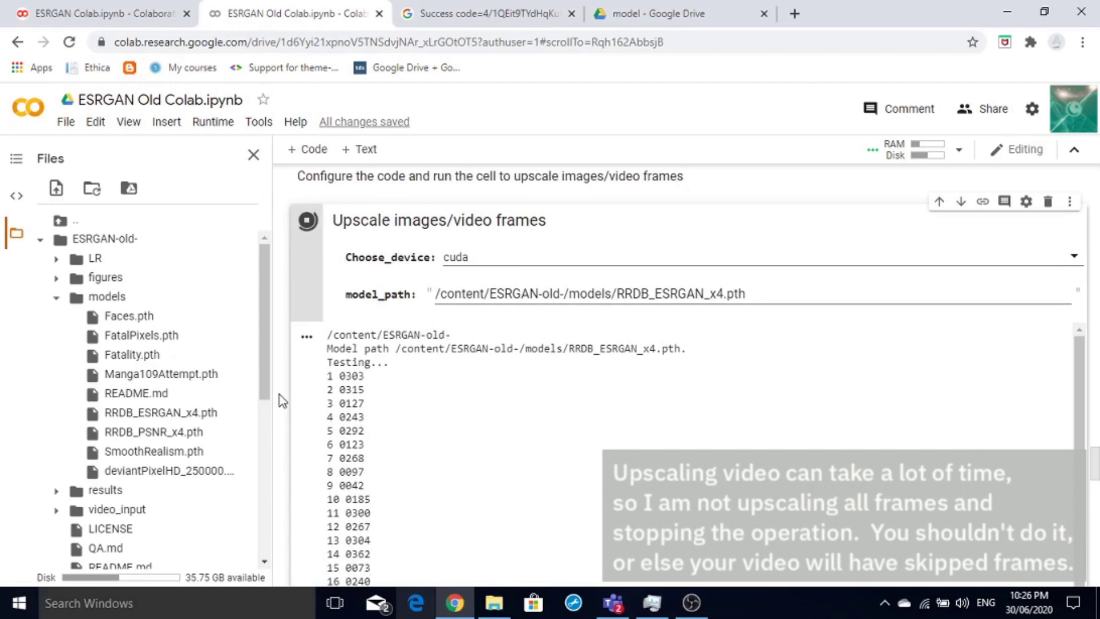
{"action": "left_click", "coordinate": [308, 225]}
{"action": "scroll", "coordinate": [296, 399], "scroll_direction": "down", "scroll_amount": 5}
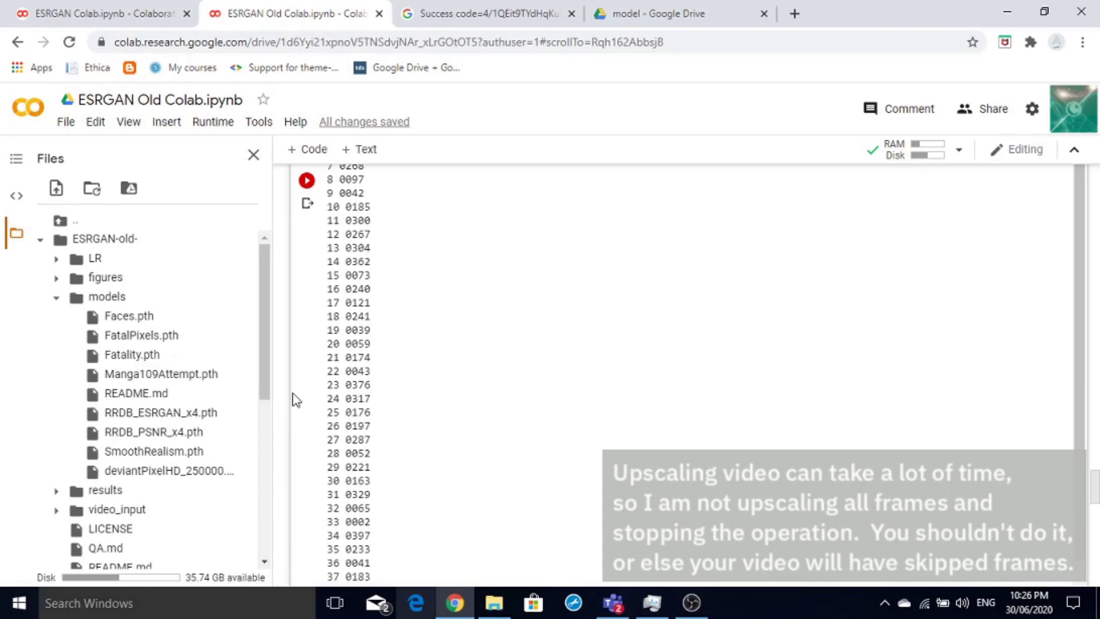
{"action": "scroll", "coordinate": [297, 400], "scroll_direction": "down", "scroll_amount": 7}
{"action": "scroll", "coordinate": [367, 329], "scroll_direction": "down", "scroll_amount": 7}
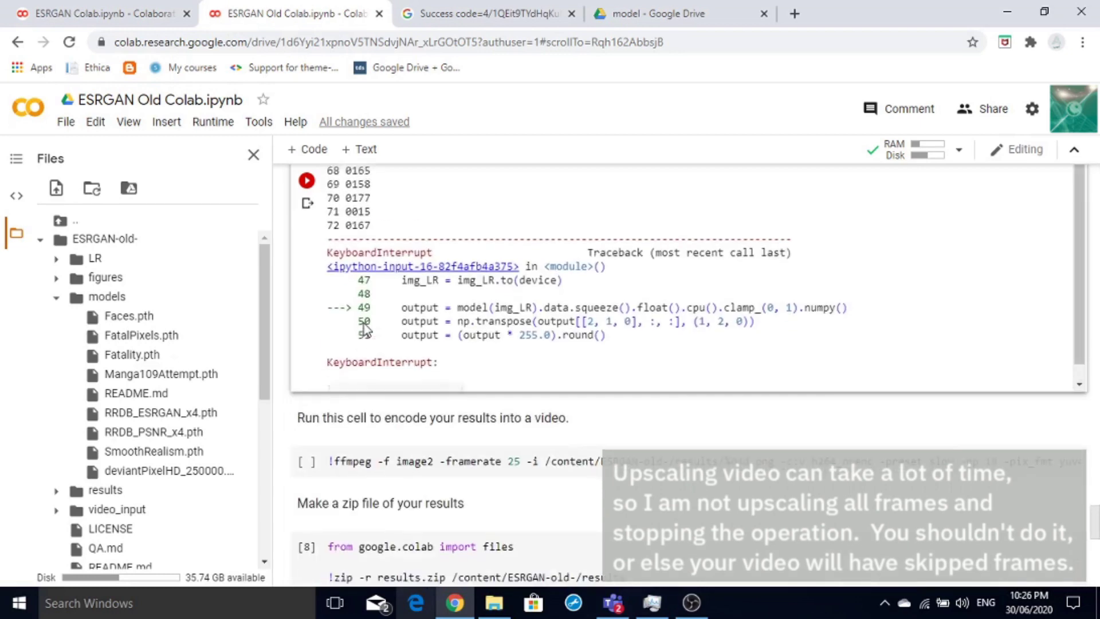
{"action": "scroll", "coordinate": [355, 350], "scroll_direction": "up", "scroll_amount": 1}
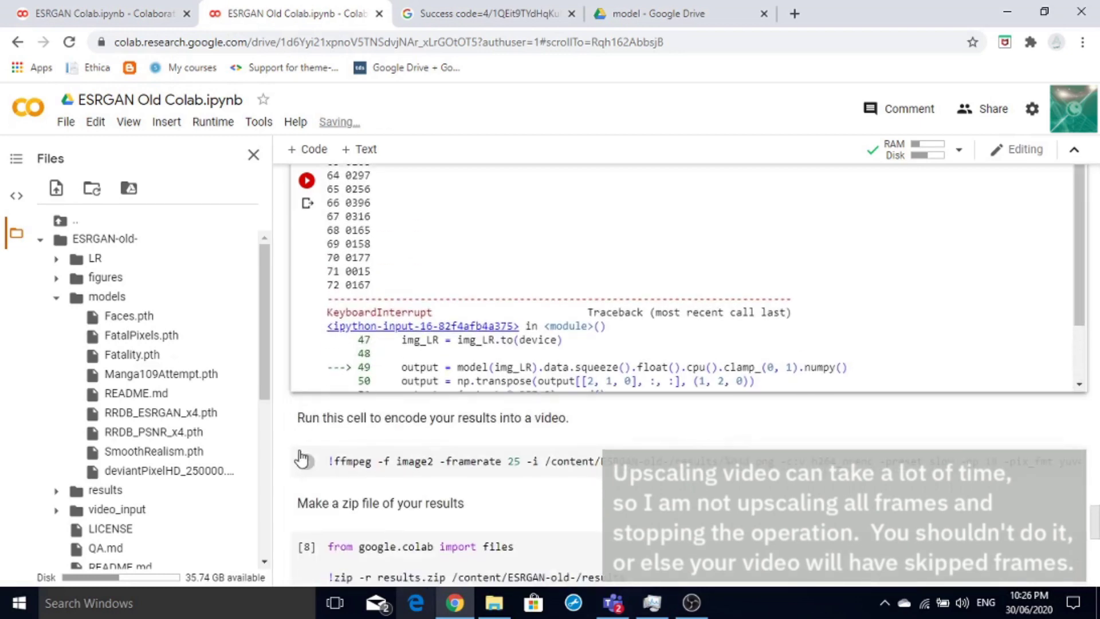
{"action": "scroll", "coordinate": [302, 459], "scroll_direction": "down", "scroll_amount": 2}
{"action": "scroll", "coordinate": [302, 458], "scroll_direction": "down", "scroll_amount": 3}
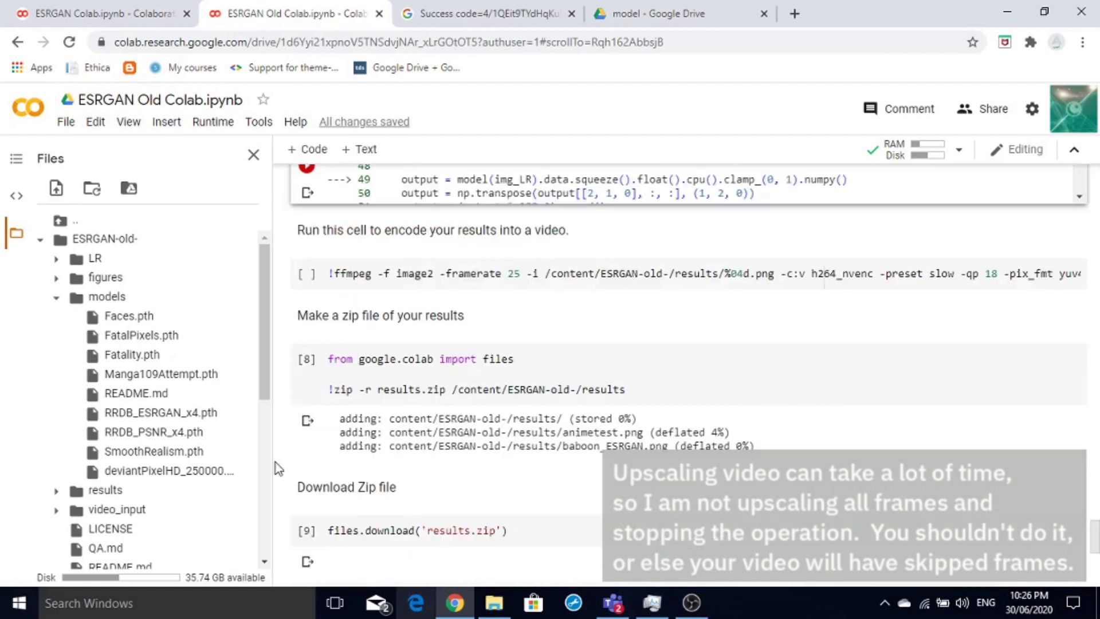
{"action": "mouse_move", "coordinate": [104, 490]}
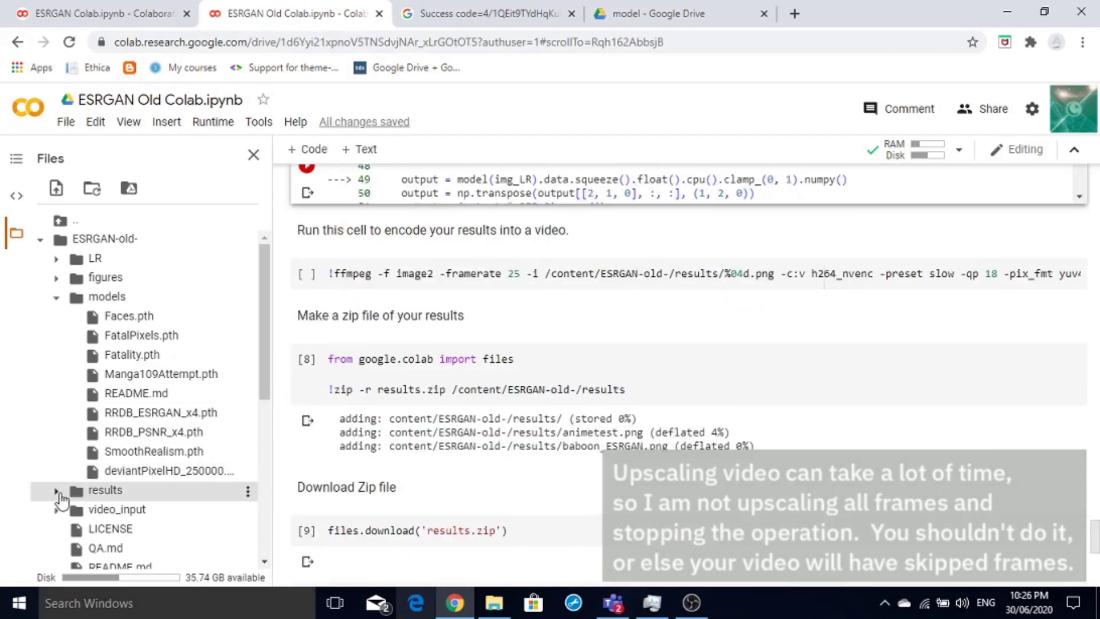
Expand the results folder and browse upscaled frames such as 0002.png, 0012.png and 0015.png
{"action": "left_click", "coordinate": [55, 491]}
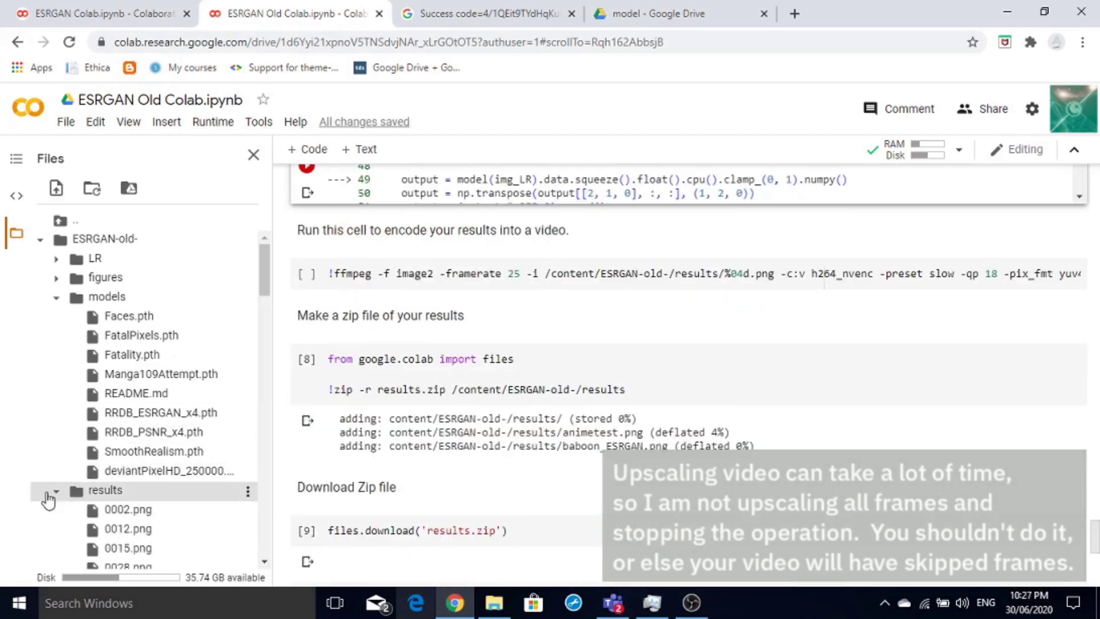
{"action": "scroll", "coordinate": [48, 500], "scroll_direction": "down", "scroll_amount": 2}
{"action": "scroll", "coordinate": [48, 501], "scroll_direction": "down", "scroll_amount": 1}
{"action": "scroll", "coordinate": [49, 500], "scroll_direction": "down", "scroll_amount": 2}
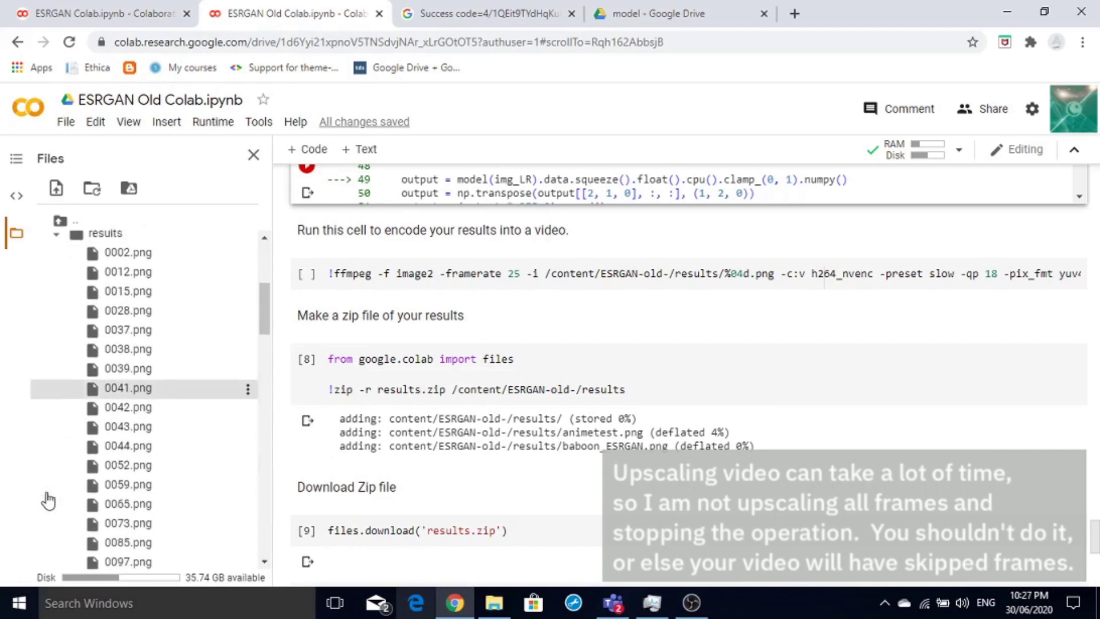
{"action": "scroll", "coordinate": [48, 500], "scroll_direction": "up", "scroll_amount": 3}
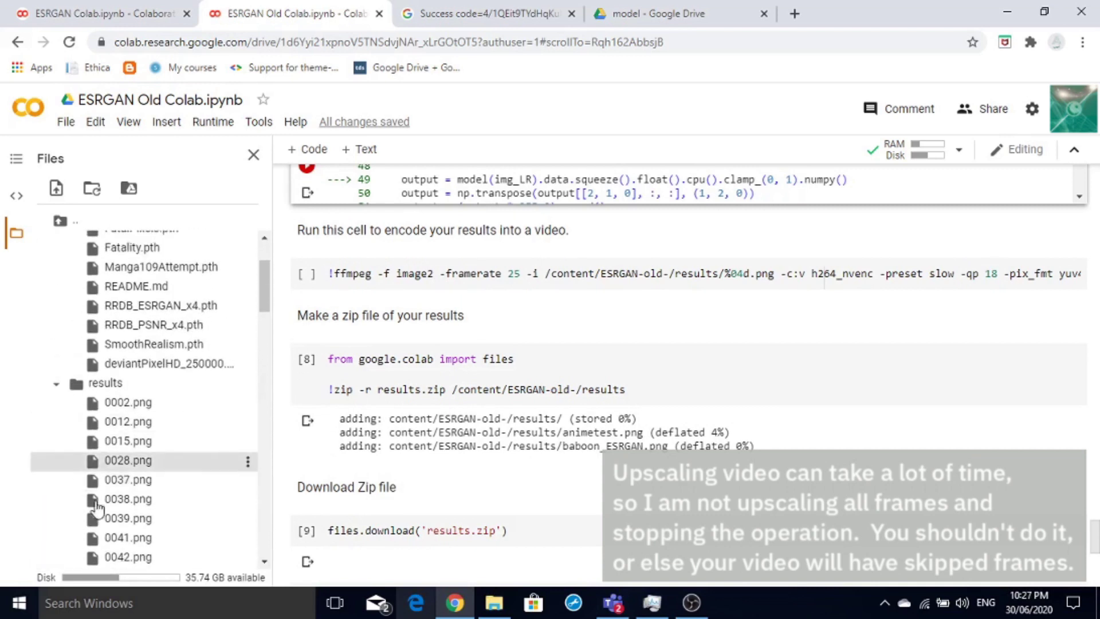
{"action": "scroll", "coordinate": [92, 488], "scroll_direction": "down", "scroll_amount": 2}
{"action": "scroll", "coordinate": [99, 511], "scroll_direction": "down", "scroll_amount": 2}
{"action": "scroll", "coordinate": [114, 459], "scroll_direction": "up", "scroll_amount": 3}
{"action": "scroll", "coordinate": [143, 401], "scroll_direction": "up", "scroll_amount": 3}
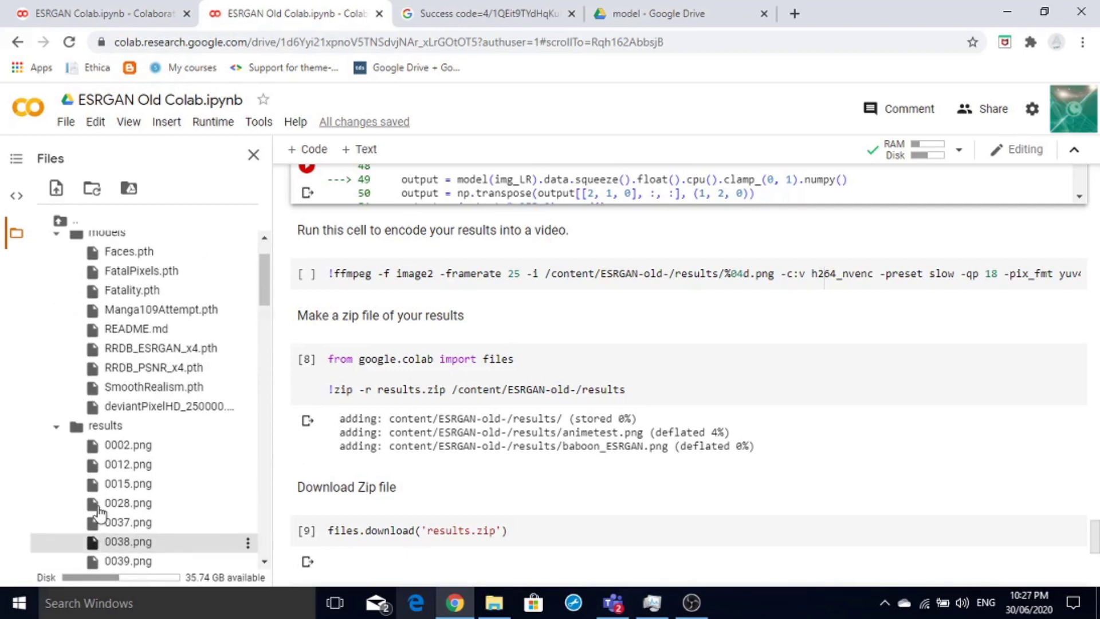
Encode the result frames into output.mp4 (2560x1440 h264) and locate it in the Files sidebar
{"action": "left_click", "coordinate": [306, 275]}
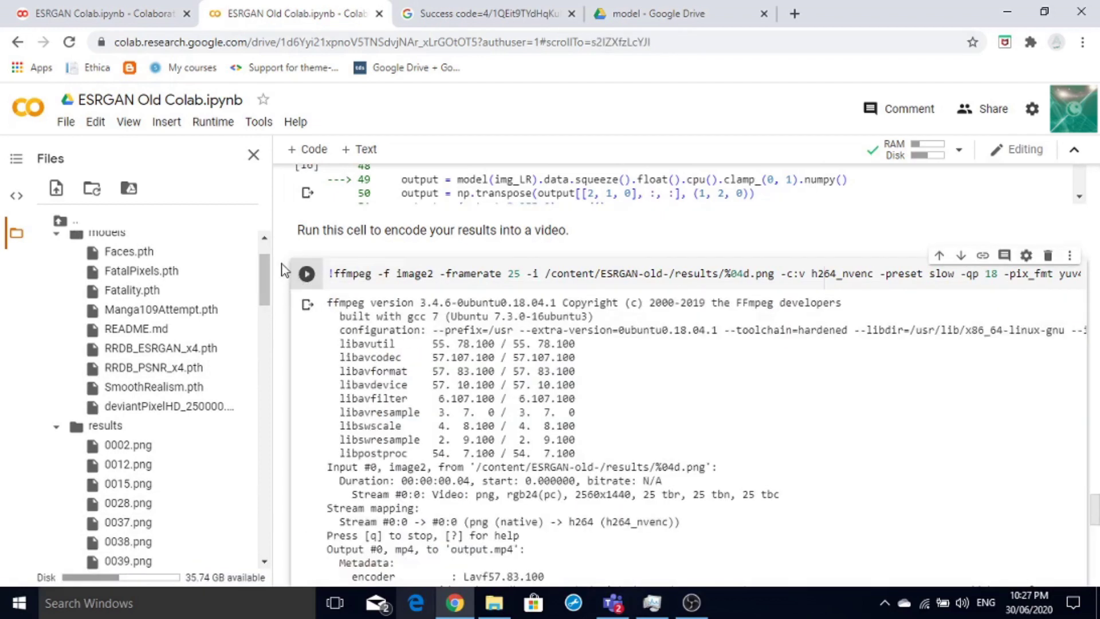
{"action": "scroll", "coordinate": [285, 269], "scroll_direction": "down", "scroll_amount": 5}
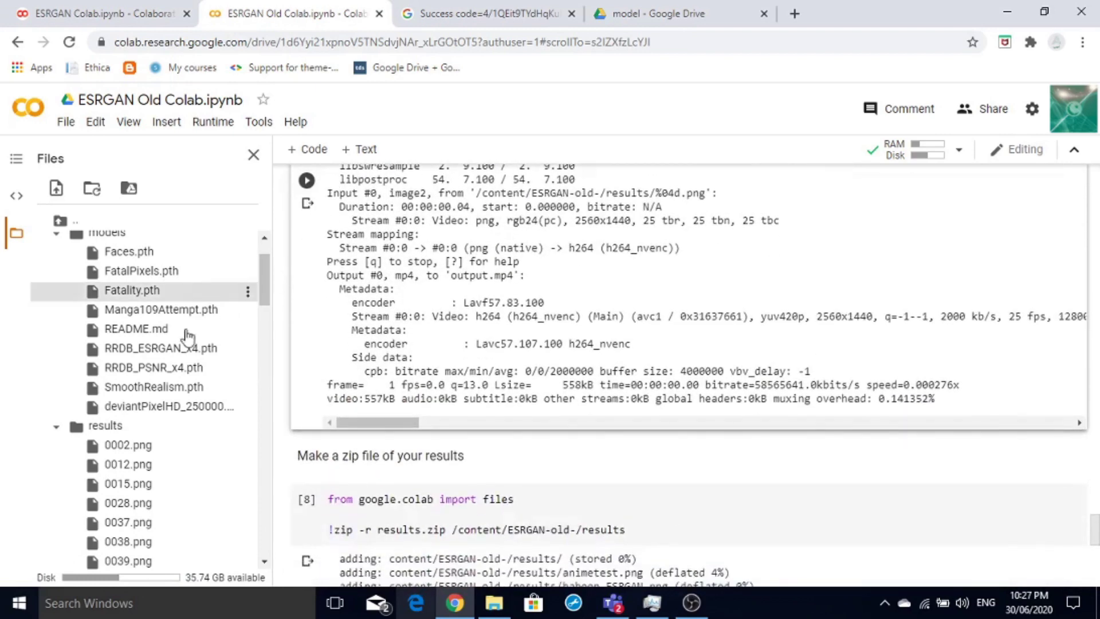
{"action": "left_click", "coordinate": [56, 427]}
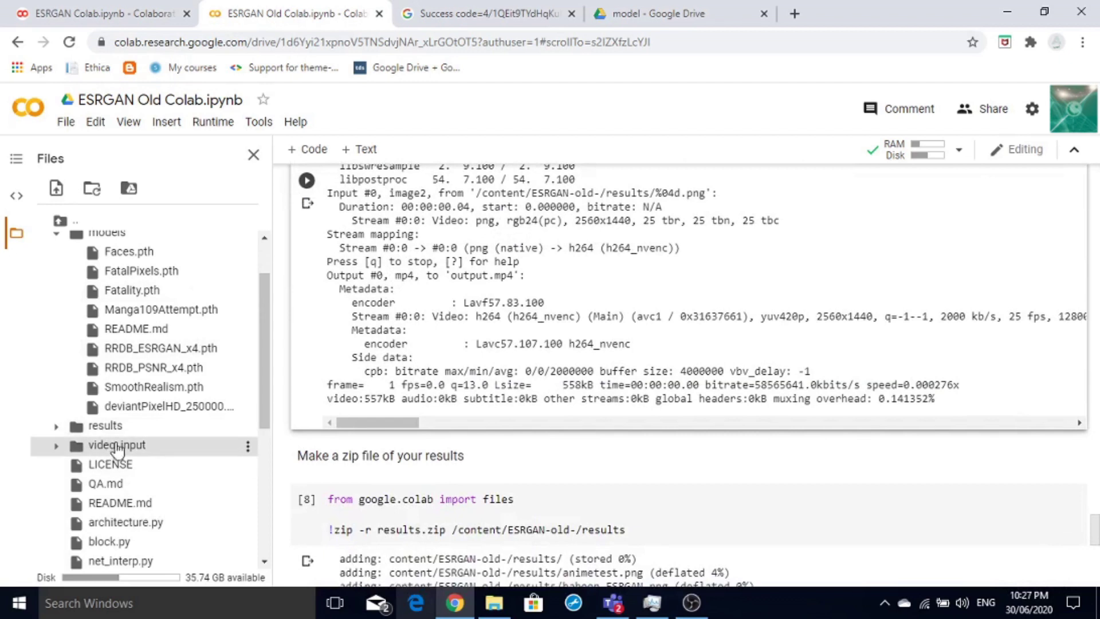
{"action": "scroll", "coordinate": [117, 450], "scroll_direction": "down", "scroll_amount": 1}
{"action": "scroll", "coordinate": [117, 451], "scroll_direction": "down", "scroll_amount": 4}
{"action": "scroll", "coordinate": [117, 450], "scroll_direction": "down", "scroll_amount": 1}
{"action": "scroll", "coordinate": [118, 451], "scroll_direction": "up", "scroll_amount": 2}
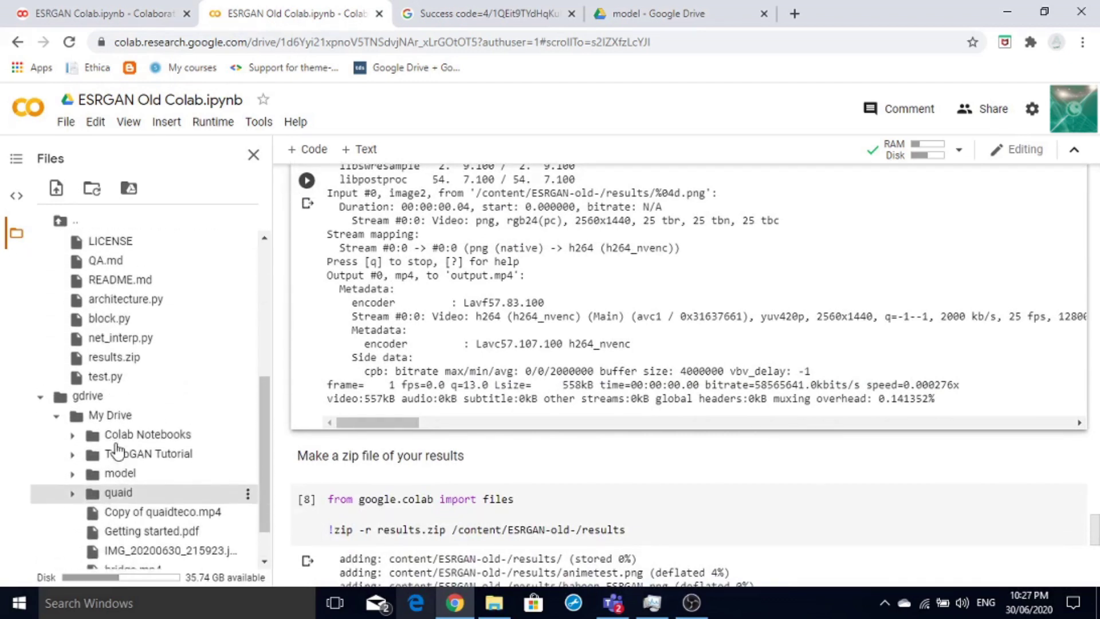
{"action": "scroll", "coordinate": [117, 450], "scroll_direction": "up", "scroll_amount": 2}
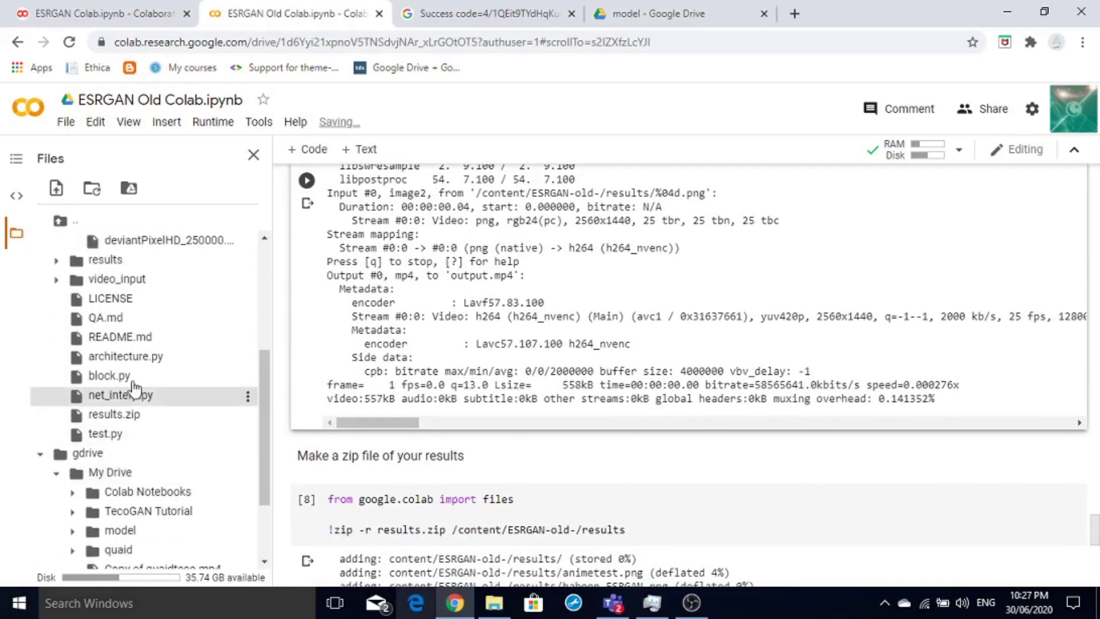
{"action": "scroll", "coordinate": [136, 376], "scroll_direction": "up", "scroll_amount": 6}
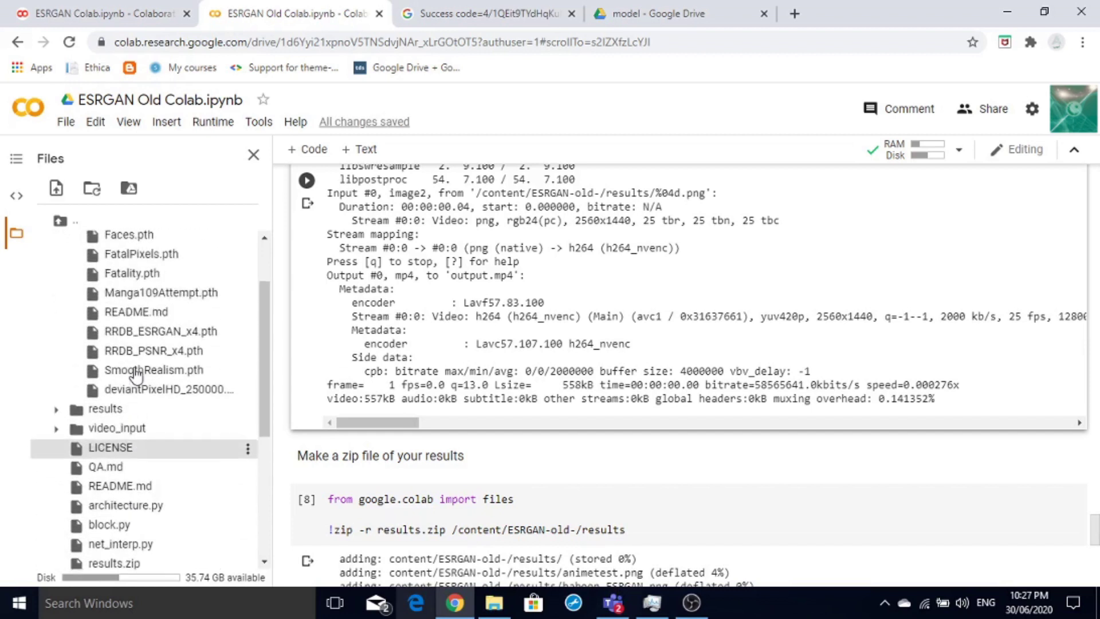
{"action": "scroll", "coordinate": [136, 376], "scroll_direction": "up", "scroll_amount": 2}
{"action": "scroll", "coordinate": [136, 376], "scroll_direction": "down", "scroll_amount": 3}
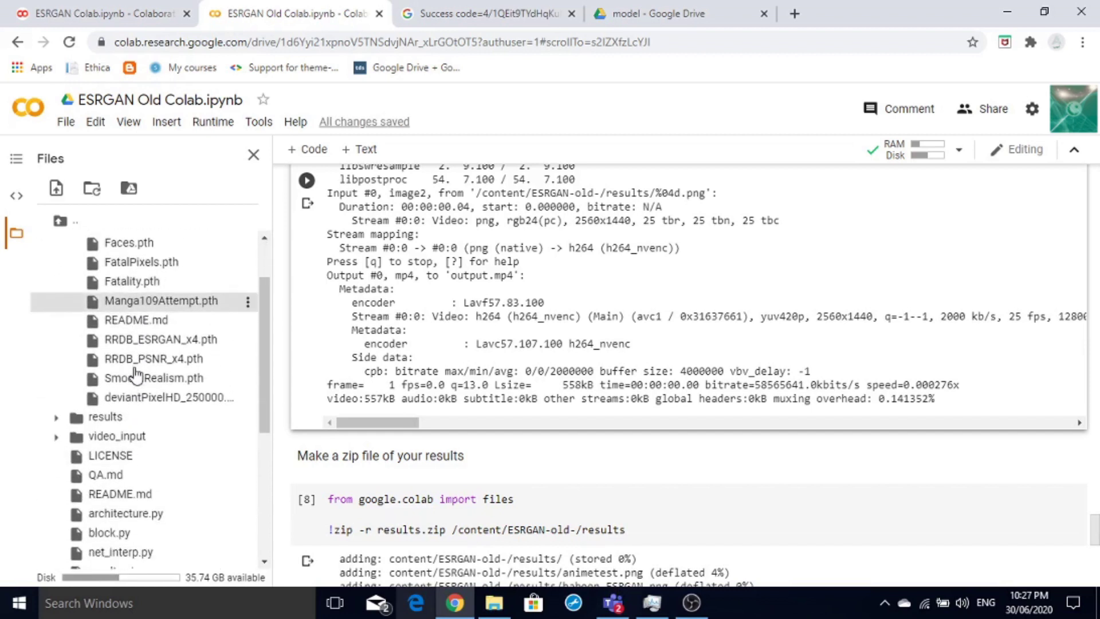
{"action": "scroll", "coordinate": [135, 376], "scroll_direction": "down", "scroll_amount": 7}
{"action": "scroll", "coordinate": [135, 375], "scroll_direction": "down", "scroll_amount": 1}
{"action": "scroll", "coordinate": [136, 375], "scroll_direction": "down", "scroll_amount": 1}
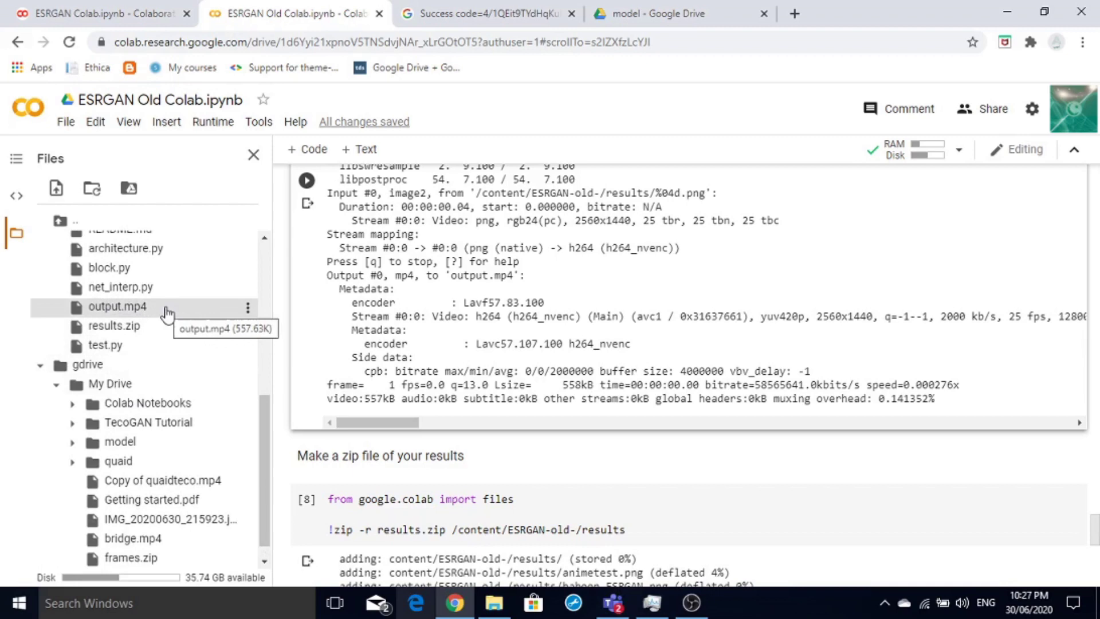
Scroll along the ffmpeg command to review the output.mp4 encoding settings
{"action": "scroll", "coordinate": [285, 367], "scroll_direction": "up", "scroll_amount": 2}
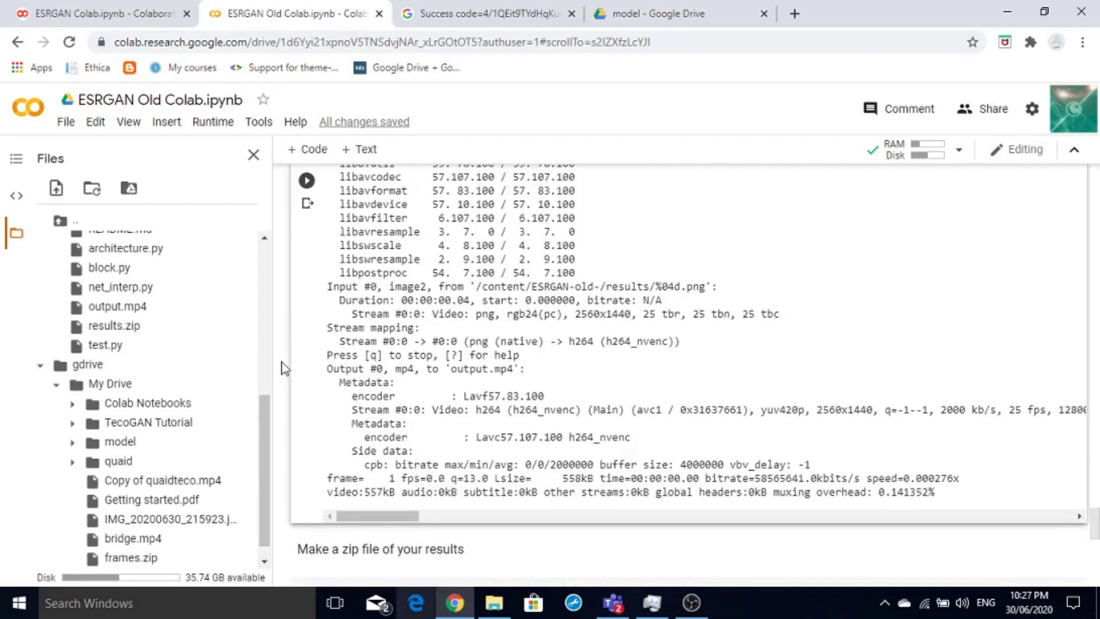
{"action": "scroll", "coordinate": [285, 367], "scroll_direction": "up", "scroll_amount": 4}
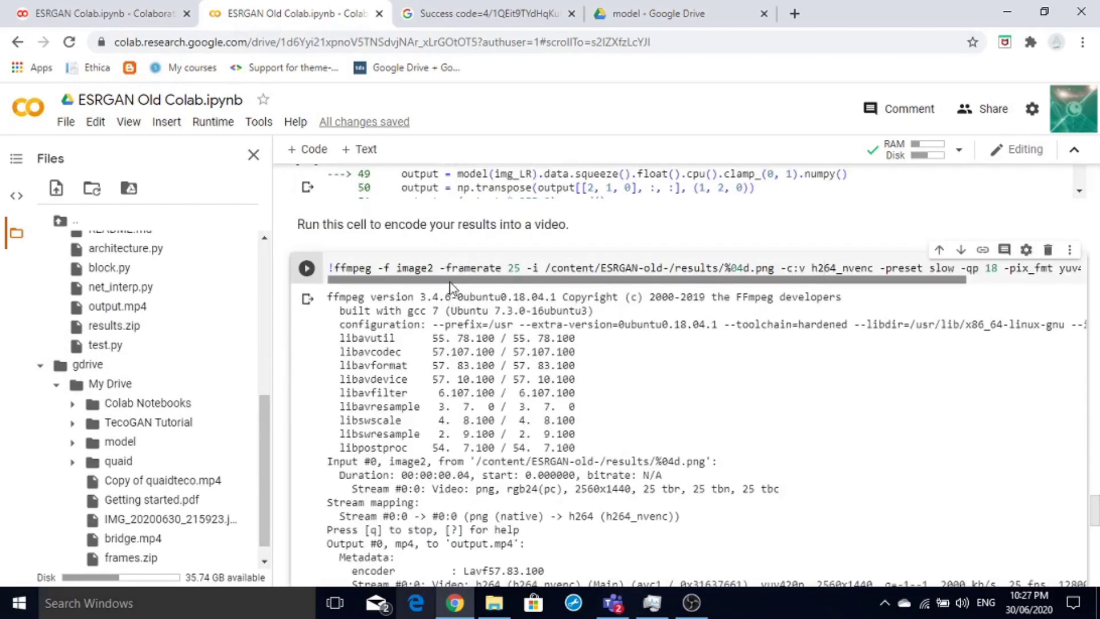
{"action": "scroll", "coordinate": [601, 275], "scroll_direction": "right", "scroll_amount": 2}
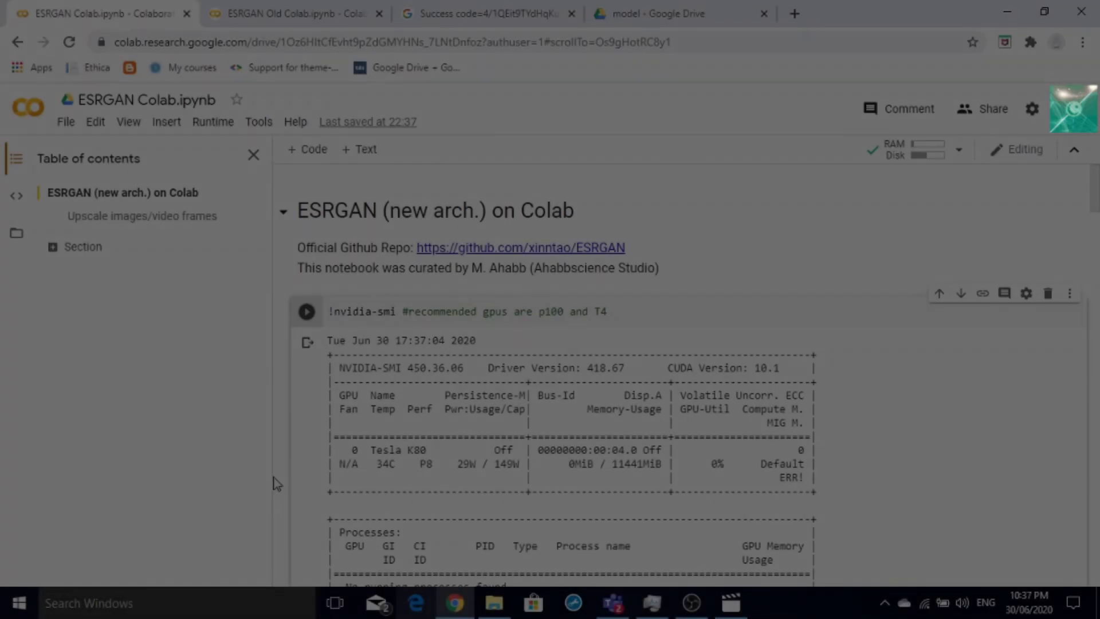
Clone the xinntao/ESRGAN repository in the new-arch notebook
{"action": "scroll", "coordinate": [296, 485], "scroll_direction": "down", "scroll_amount": 4}
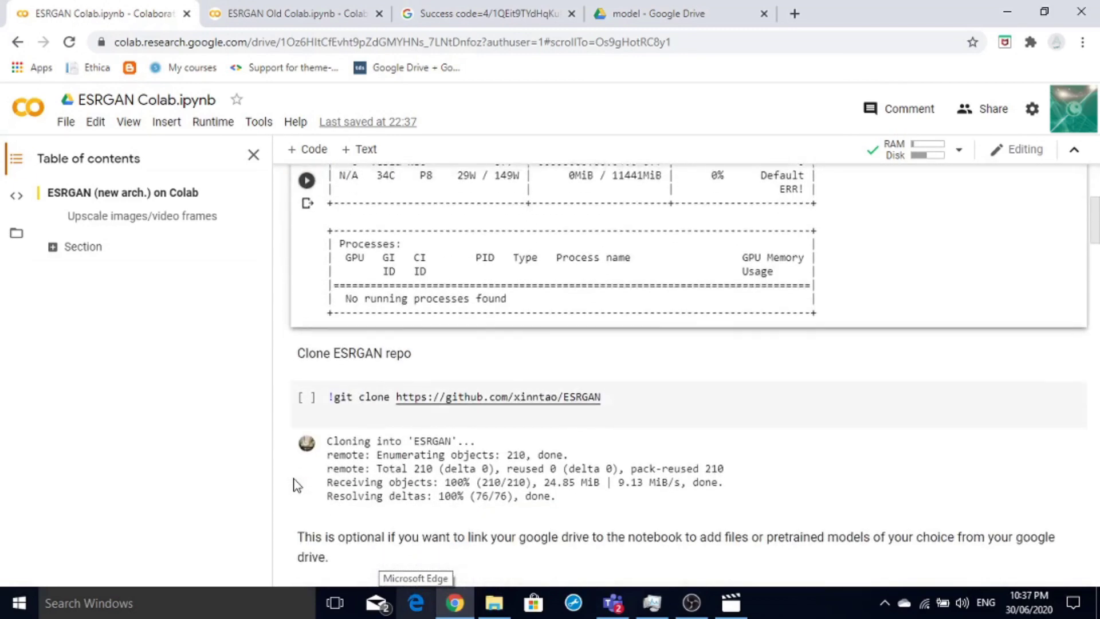
{"action": "scroll", "coordinate": [294, 452], "scroll_direction": "down", "scroll_amount": 2}
{"action": "left_click", "coordinate": [306, 363]}
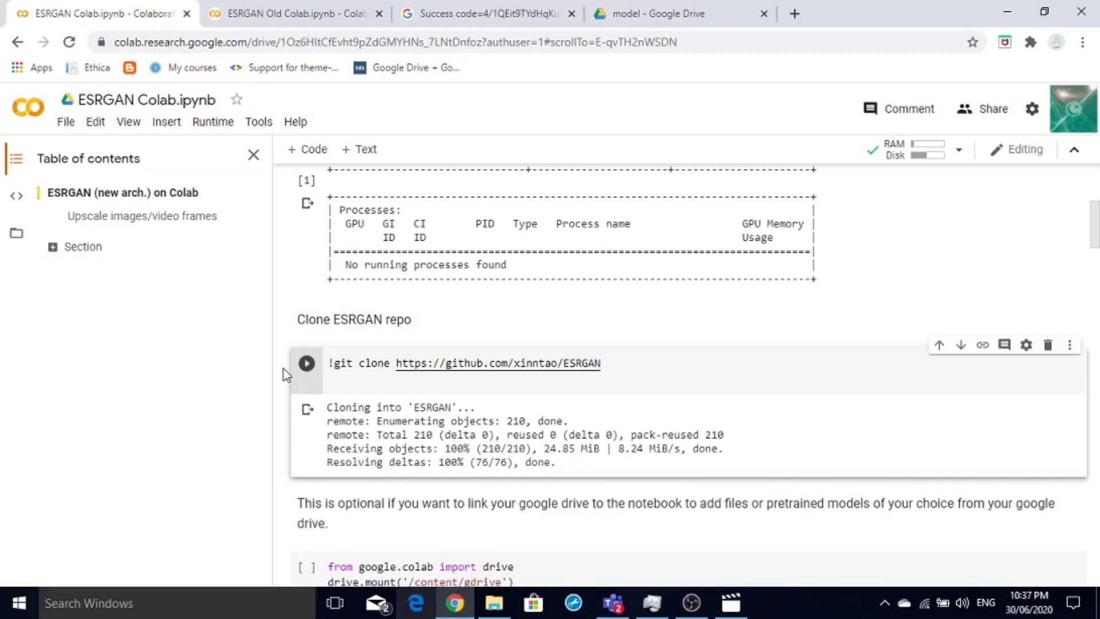
Run the 'Run this cell to upload images' cell so it waits for a file
{"action": "scroll", "coordinate": [283, 369], "scroll_direction": "down", "scroll_amount": 3}
{"action": "scroll", "coordinate": [284, 369], "scroll_direction": "down", "scroll_amount": 2}
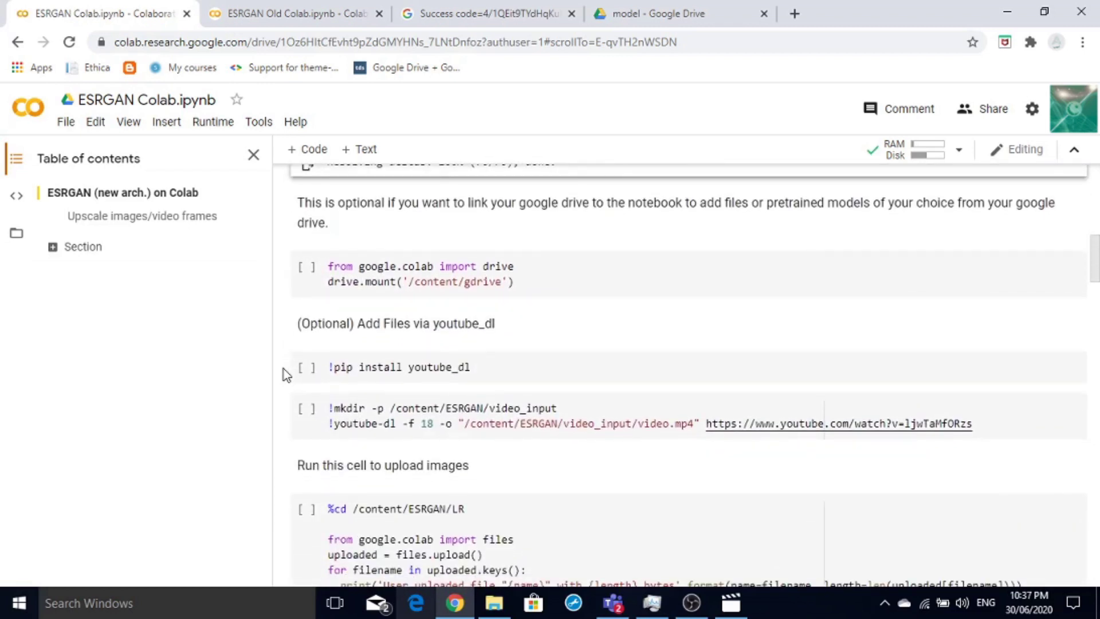
{"action": "scroll", "coordinate": [284, 369], "scroll_direction": "down", "scroll_amount": 1}
{"action": "scroll", "coordinate": [283, 369], "scroll_direction": "down", "scroll_amount": 1}
{"action": "scroll", "coordinate": [283, 369], "scroll_direction": "down", "scroll_amount": 1}
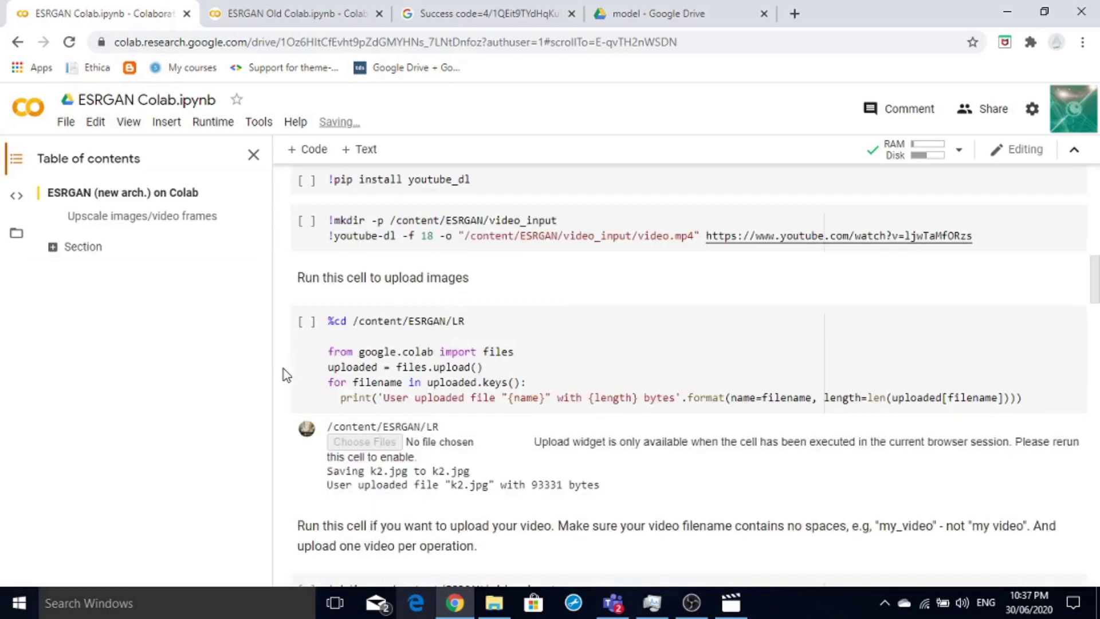
{"action": "left_click", "coordinate": [306, 322]}
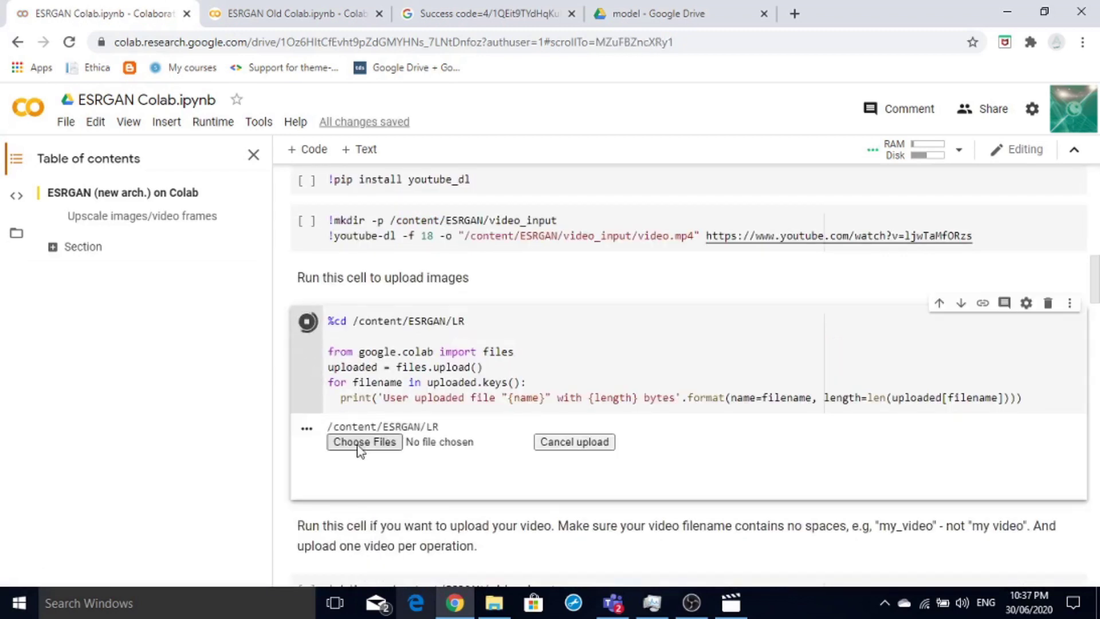
Upload animetest.jpg from the Pictures folder into /content/ESRGAN/LR
{"action": "left_click", "coordinate": [361, 451]}
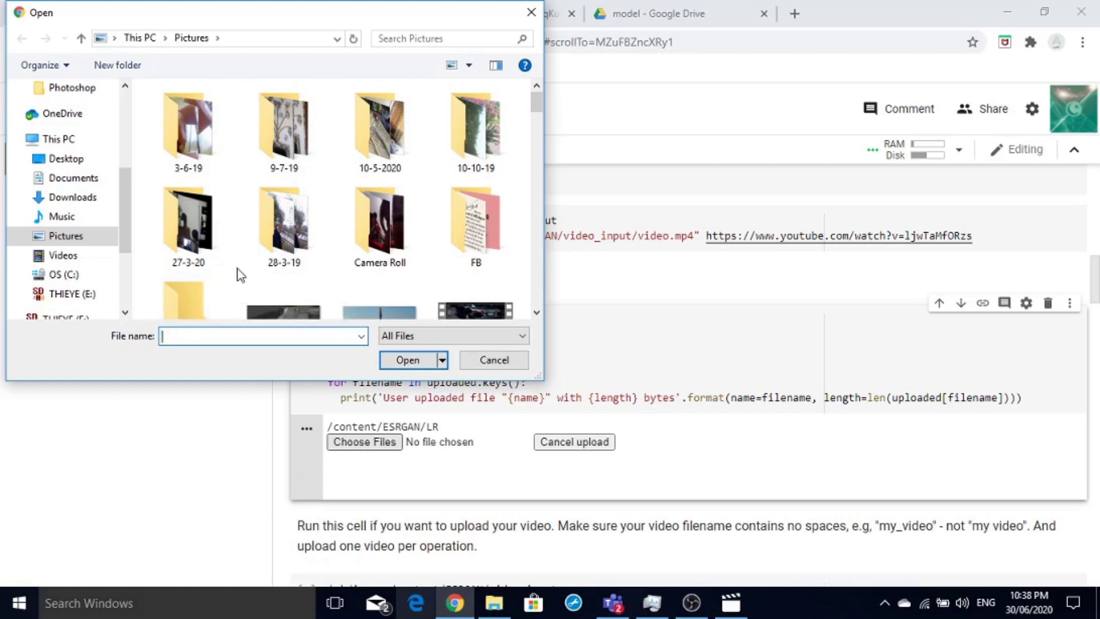
{"action": "left_click", "coordinate": [536, 312]}
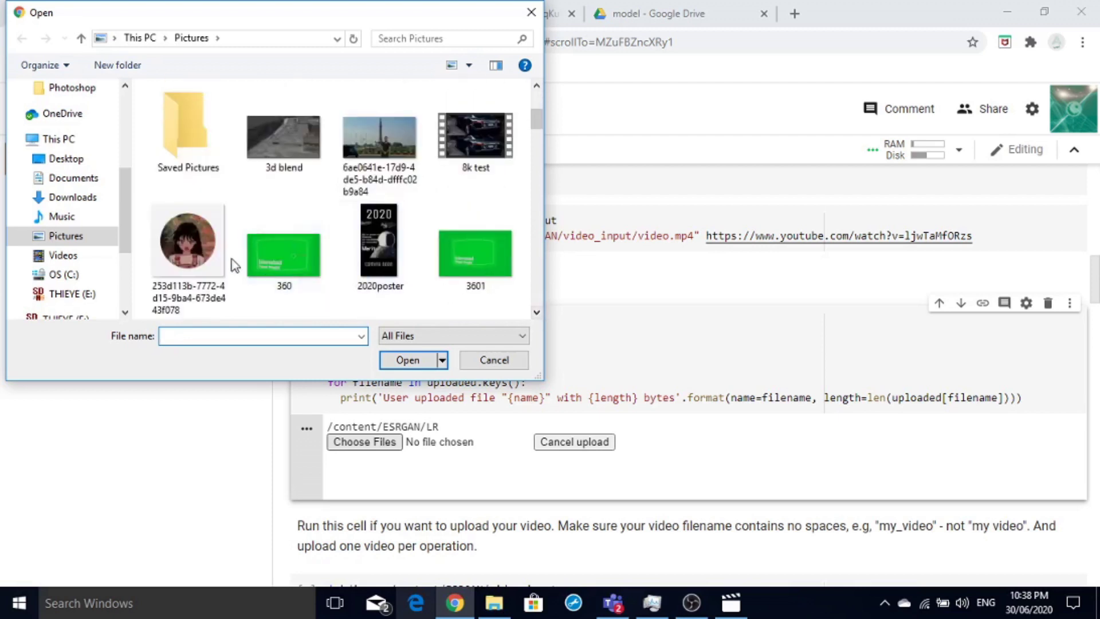
{"action": "scroll", "coordinate": [539, 318], "scroll_direction": "down", "scroll_amount": 1}
{"action": "scroll", "coordinate": [539, 318], "scroll_direction": "down", "scroll_amount": 1}
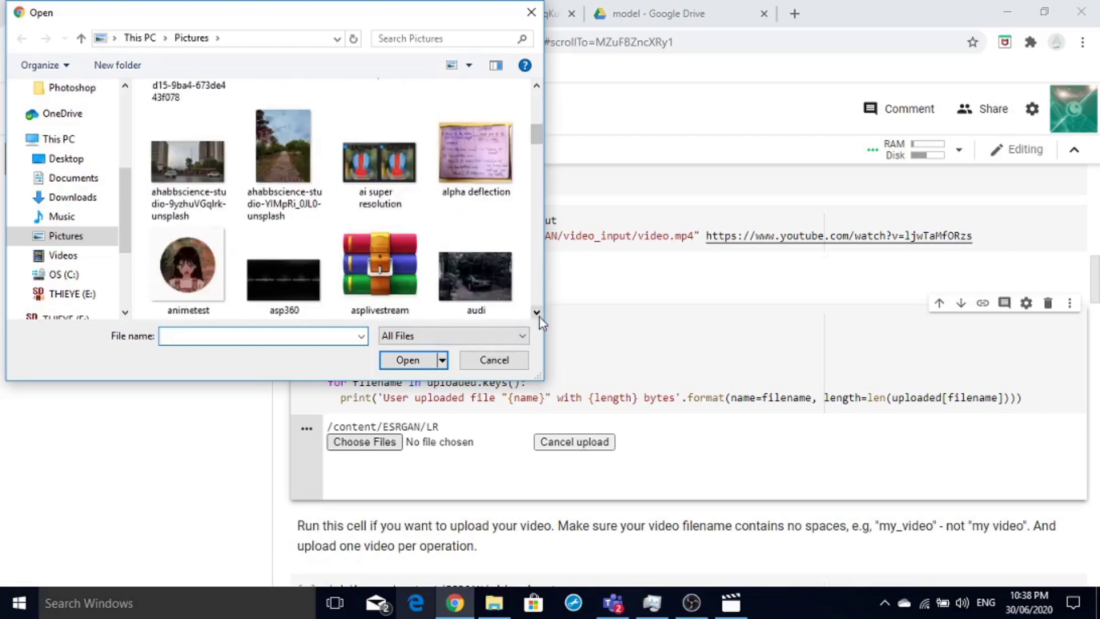
{"action": "double_click", "coordinate": [208, 287]}
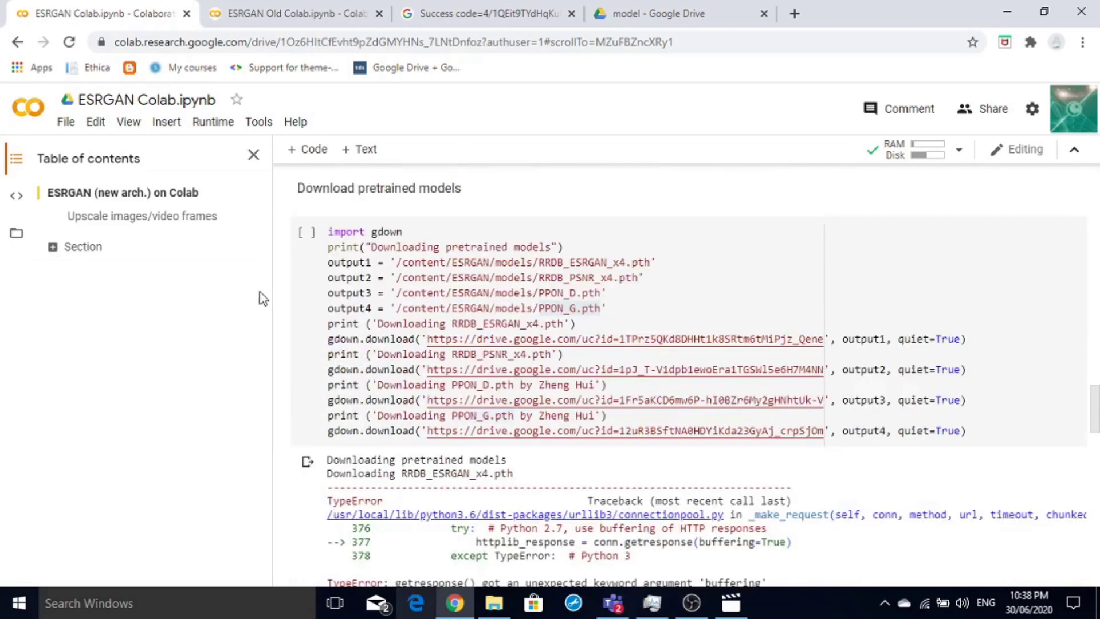
Download RRDB_ESRGAN_x4, RRDB_PSNR_x4, PPON_D and PPON_G into /content/ESRGAN/models
{"action": "left_click", "coordinate": [306, 232]}
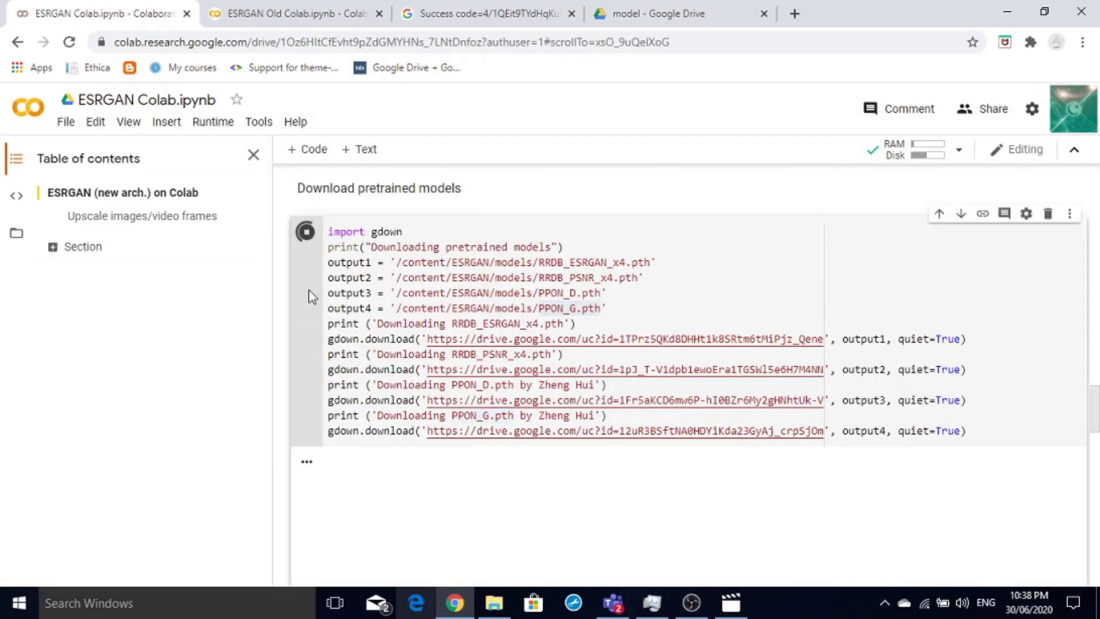
{"action": "scroll", "coordinate": [291, 366], "scroll_direction": "down", "scroll_amount": 1}
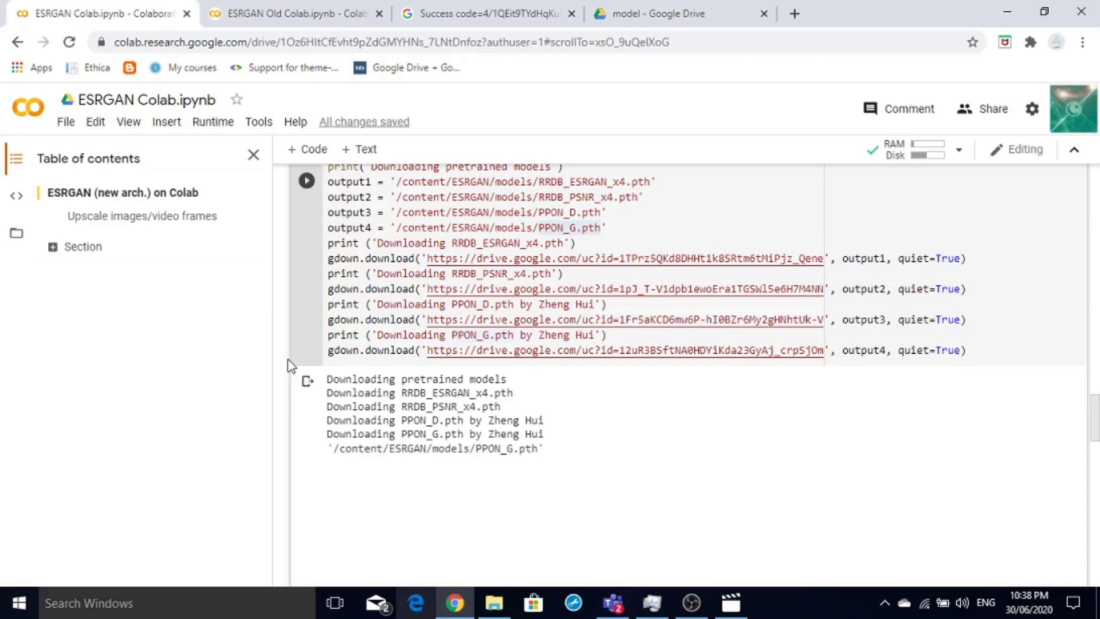
{"action": "scroll", "coordinate": [291, 357], "scroll_direction": "down", "scroll_amount": 3}
Upscale animetest, baboon and comic with models/RRDB_ESRGAN_x4.pth, then show the Files sidebar
{"action": "scroll", "coordinate": [290, 358], "scroll_direction": "down", "scroll_amount": 2}
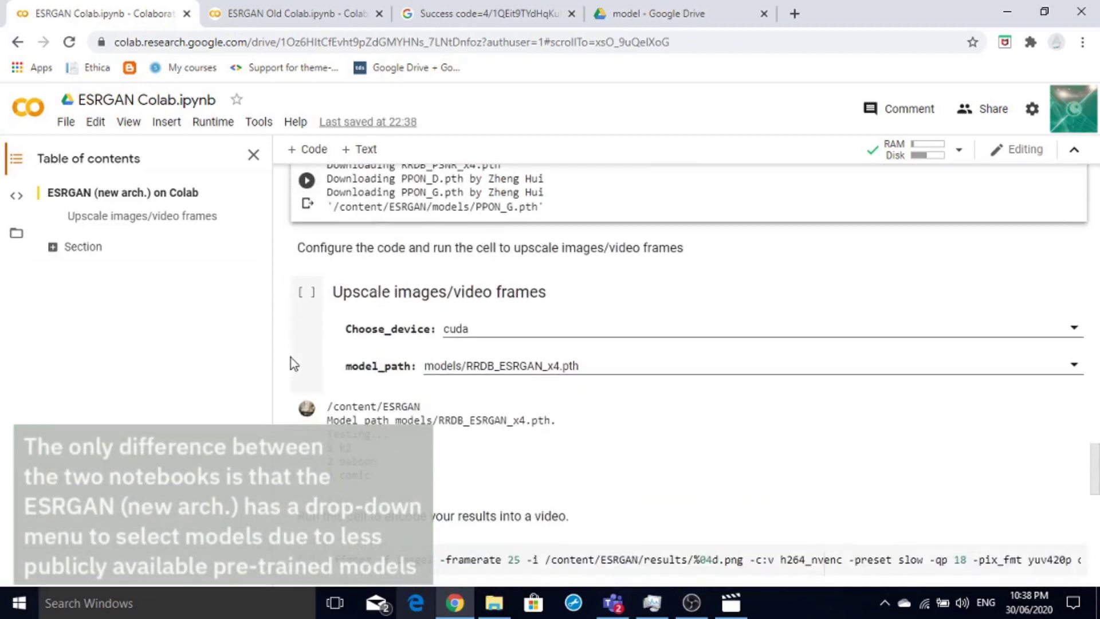
{"action": "left_click", "coordinate": [607, 369]}
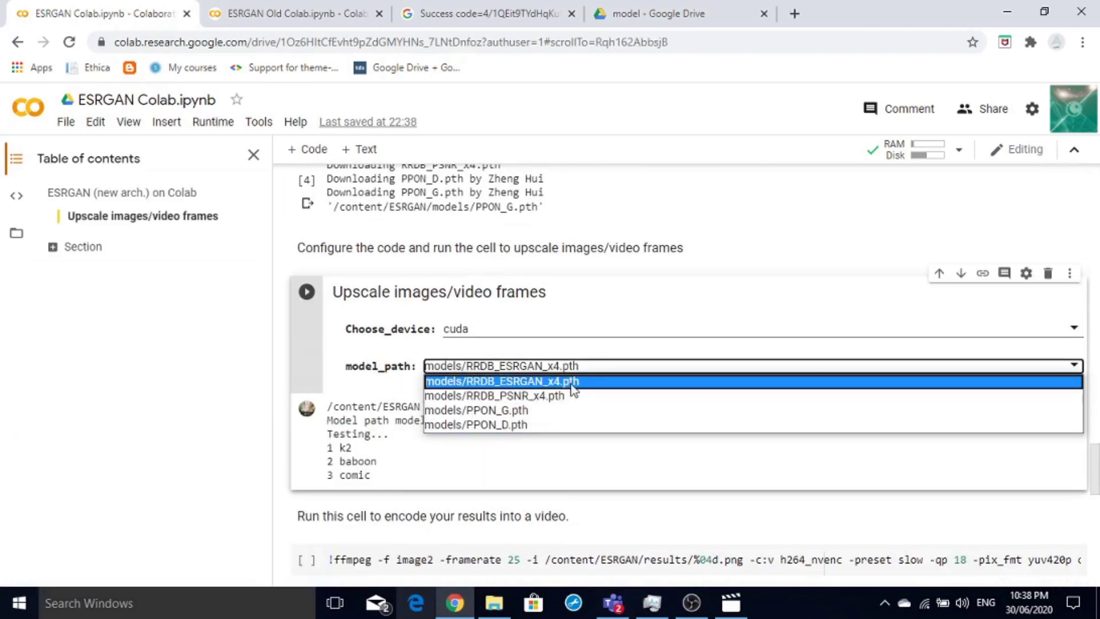
{"action": "left_click", "coordinate": [572, 382]}
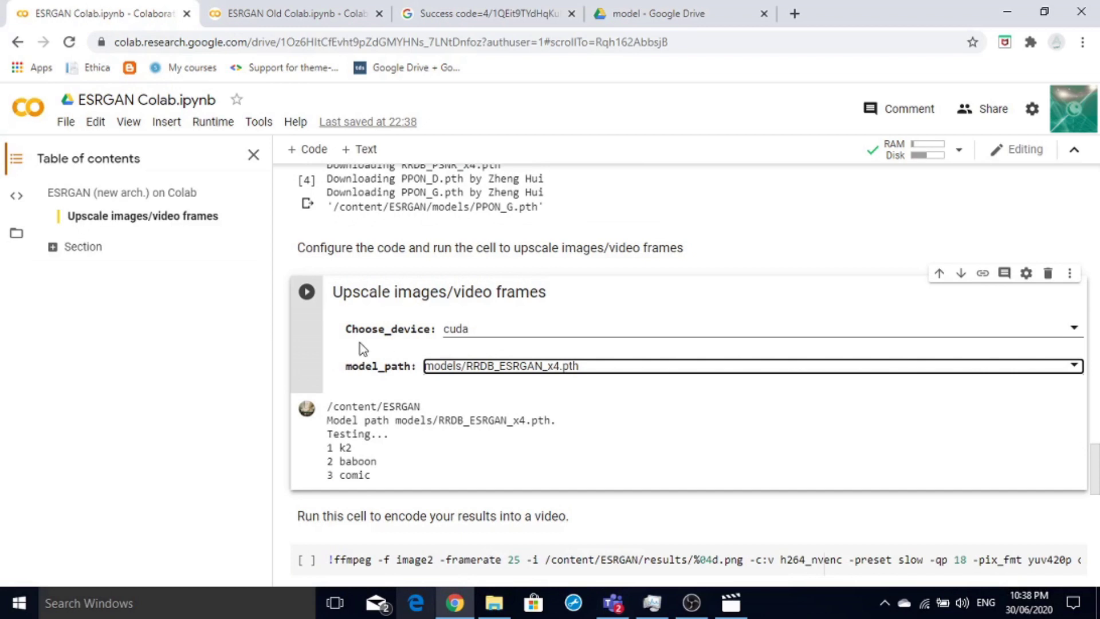
{"action": "left_click", "coordinate": [307, 293]}
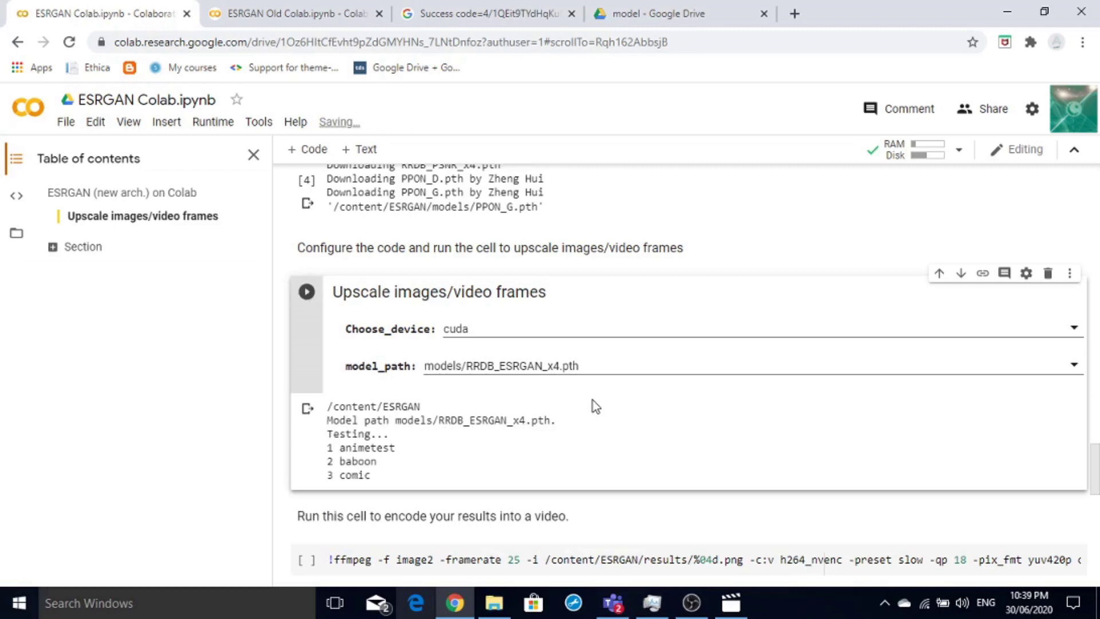
{"action": "left_click", "coordinate": [16, 233]}
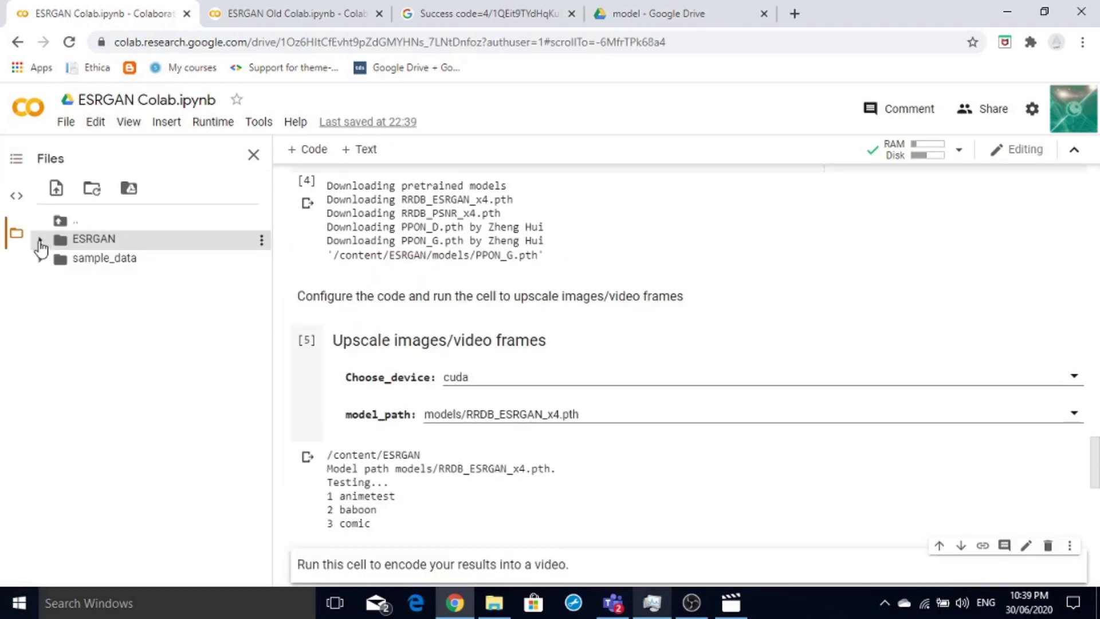
Browse into ESRGAN/LR/results and open animetest.png in the side preview
{"action": "left_click", "coordinate": [40, 241]}
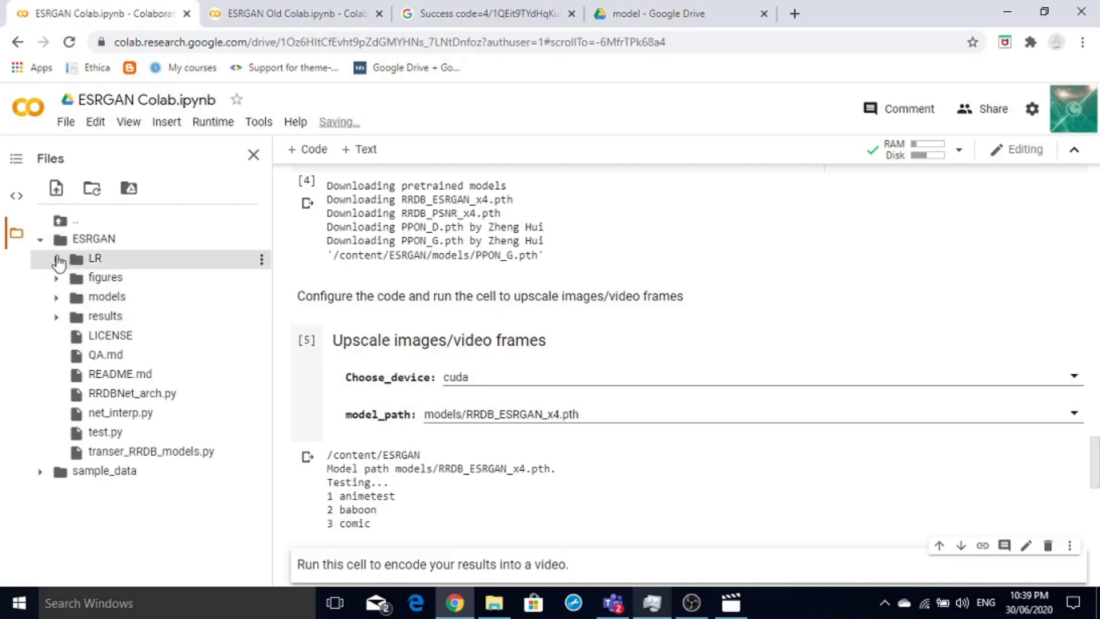
{"action": "left_click", "coordinate": [57, 262]}
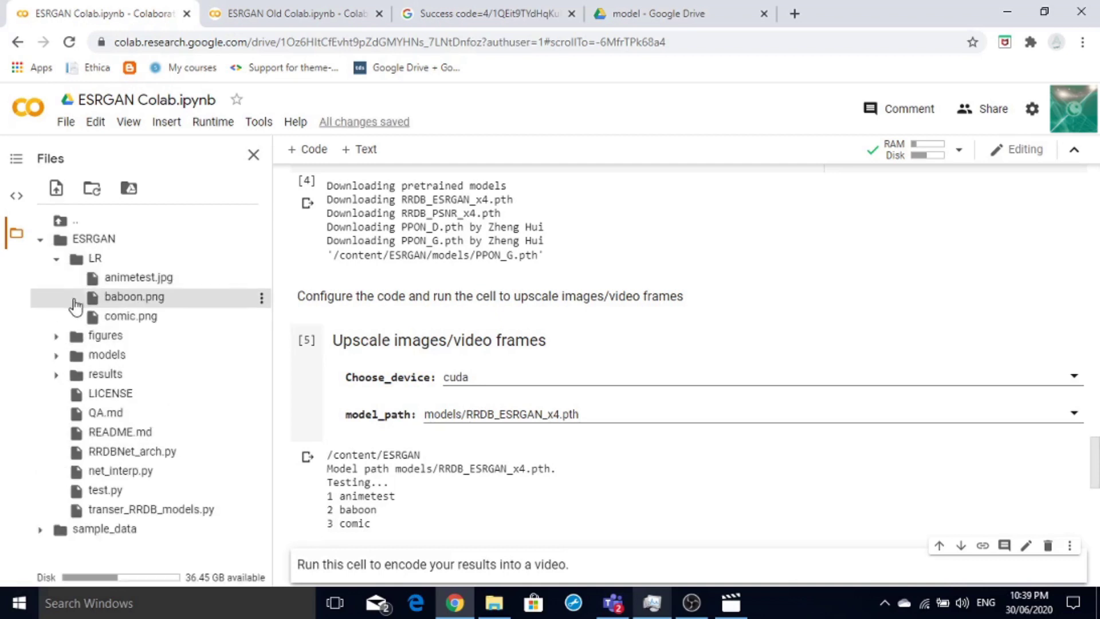
{"action": "left_click", "coordinate": [57, 377]}
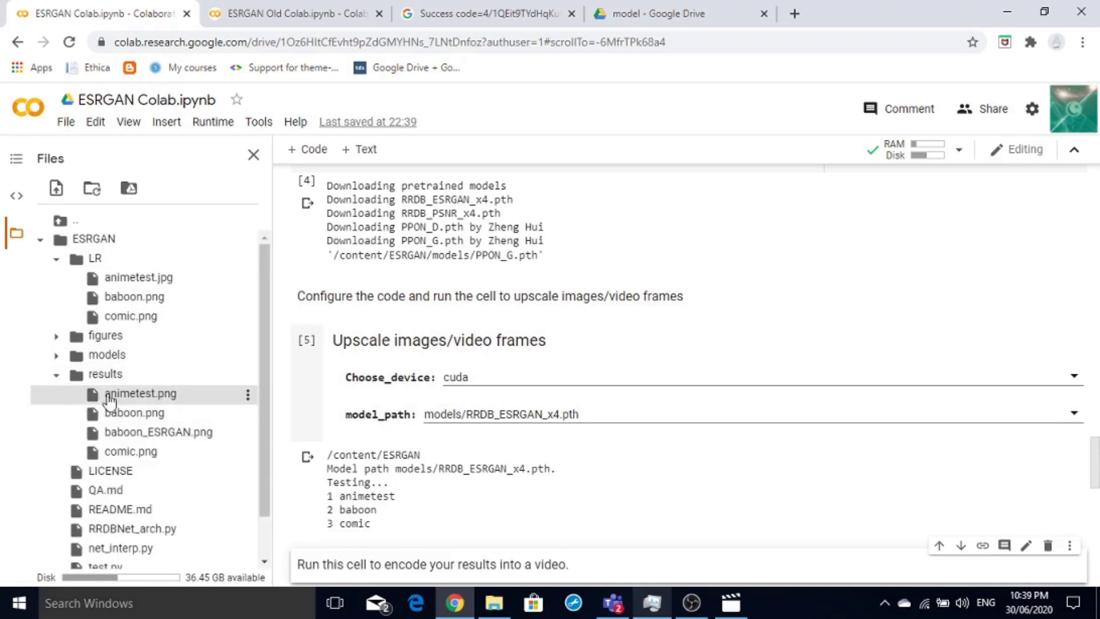
{"action": "double_click", "coordinate": [110, 401]}
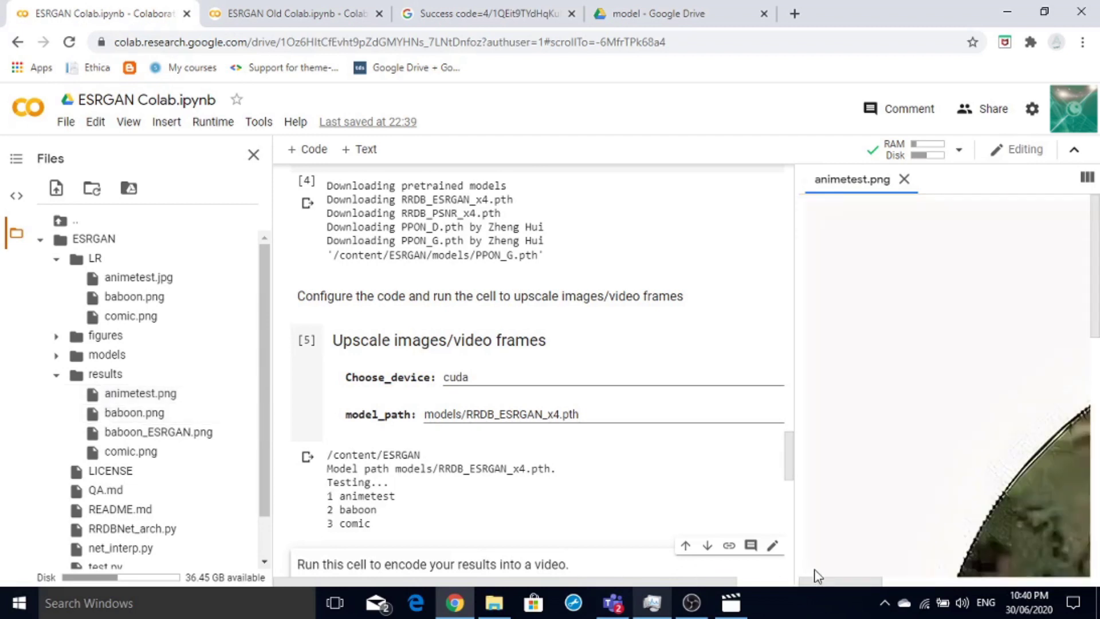
Scroll through the animetest.png preview to inspect the enlarged anime portrait
{"action": "left_click_drag", "start_coordinate": [816, 581], "coordinate": [924, 579]}
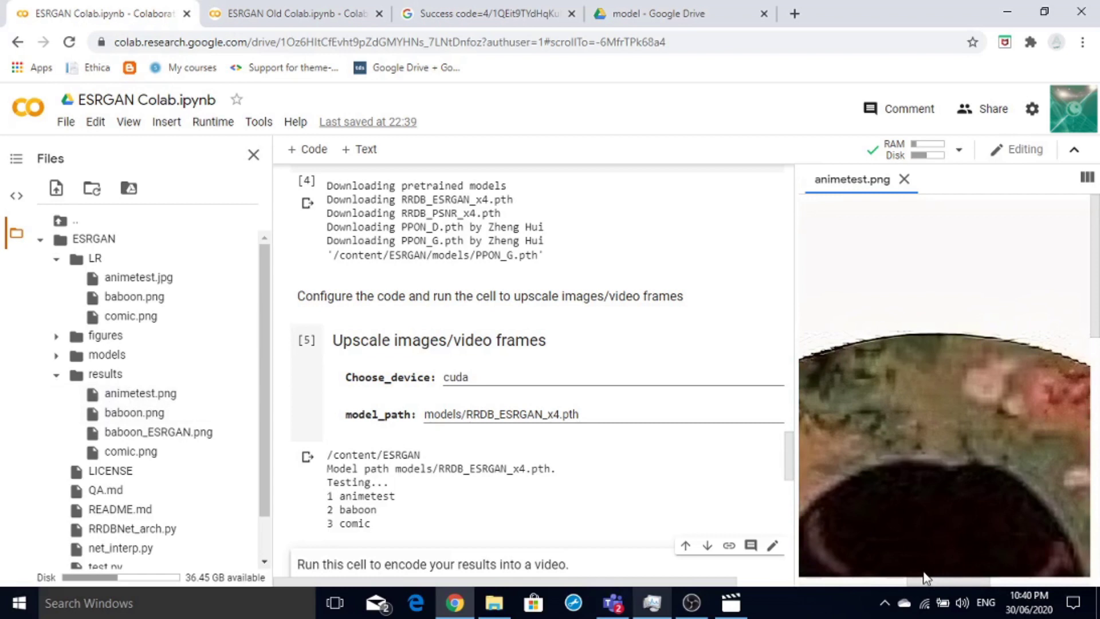
{"action": "scroll", "coordinate": [911, 359], "scroll_direction": "down", "scroll_amount": 2}
{"action": "scroll", "coordinate": [911, 359], "scroll_direction": "down", "scroll_amount": 3}
{"action": "scroll", "coordinate": [911, 359], "scroll_direction": "down", "scroll_amount": 2}
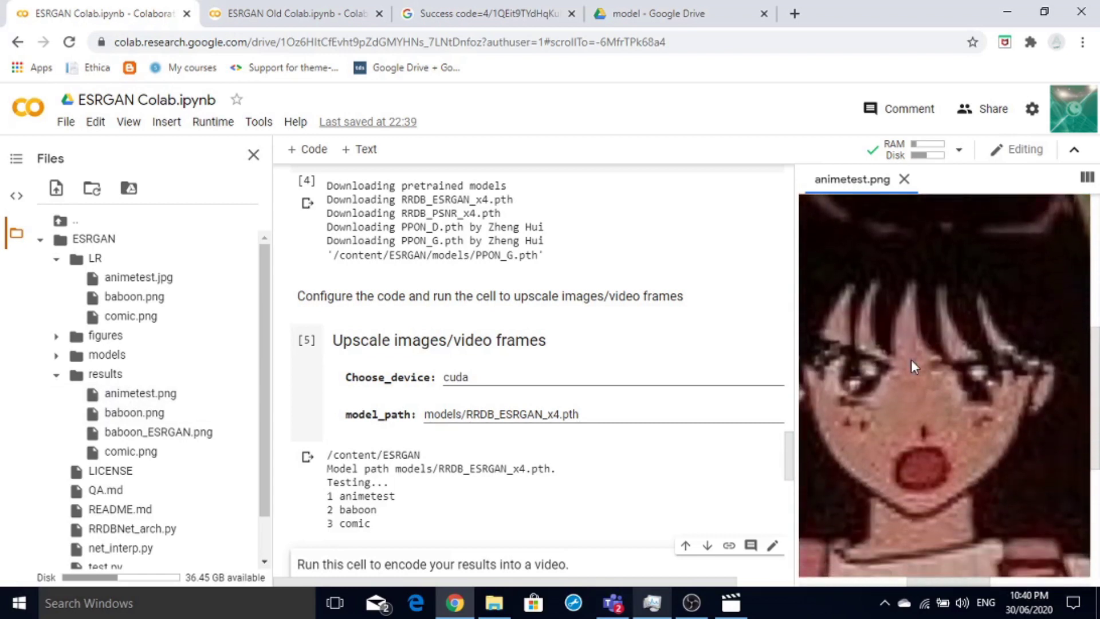
{"action": "scroll", "coordinate": [911, 359], "scroll_direction": "down", "scroll_amount": 2}
{"action": "scroll", "coordinate": [911, 359], "scroll_direction": "down", "scroll_amount": 1}
{"action": "scroll", "coordinate": [911, 359], "scroll_direction": "down", "scroll_amount": 1}
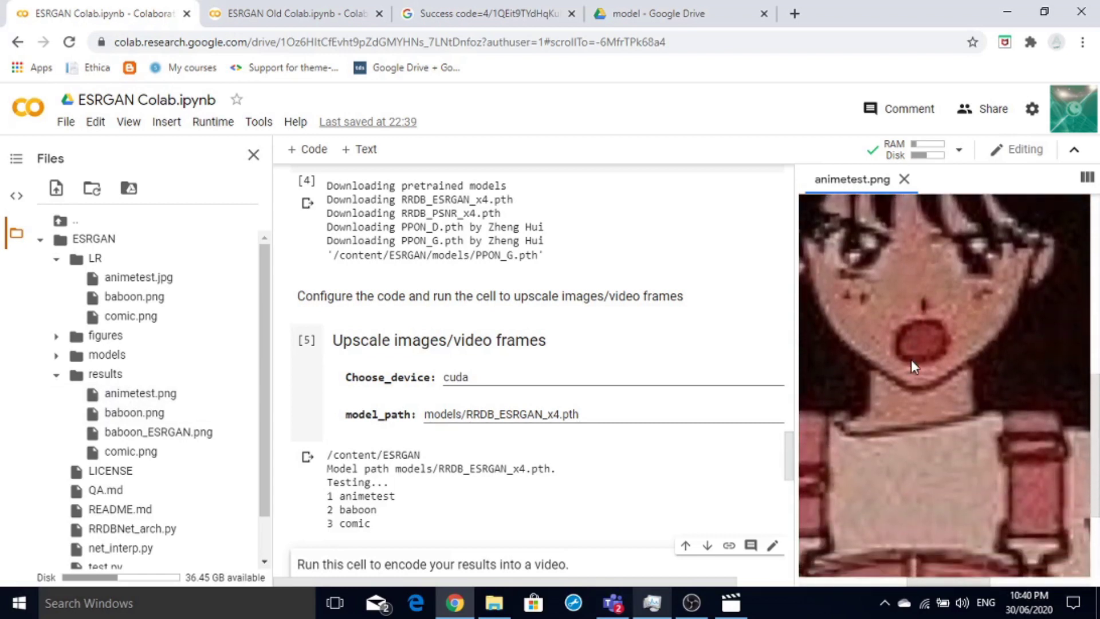
{"action": "scroll", "coordinate": [911, 359], "scroll_direction": "down", "scroll_amount": 3}
Save a copy of the upscaled animetest.png to the computer
{"action": "right_click", "coordinate": [911, 366]}
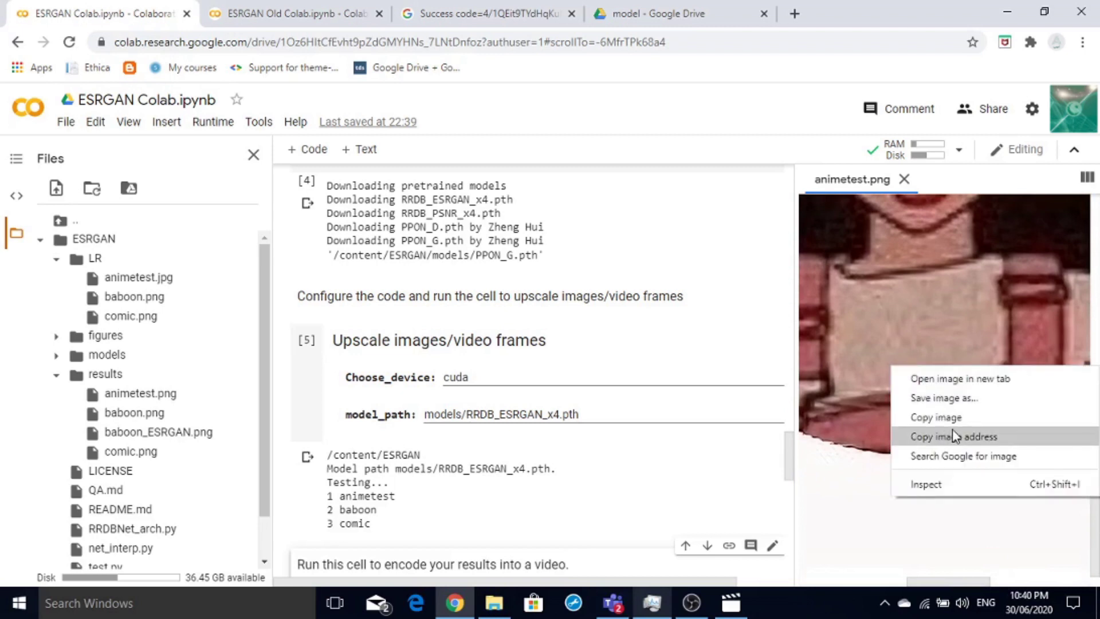
{"action": "left_click", "coordinate": [953, 400]}
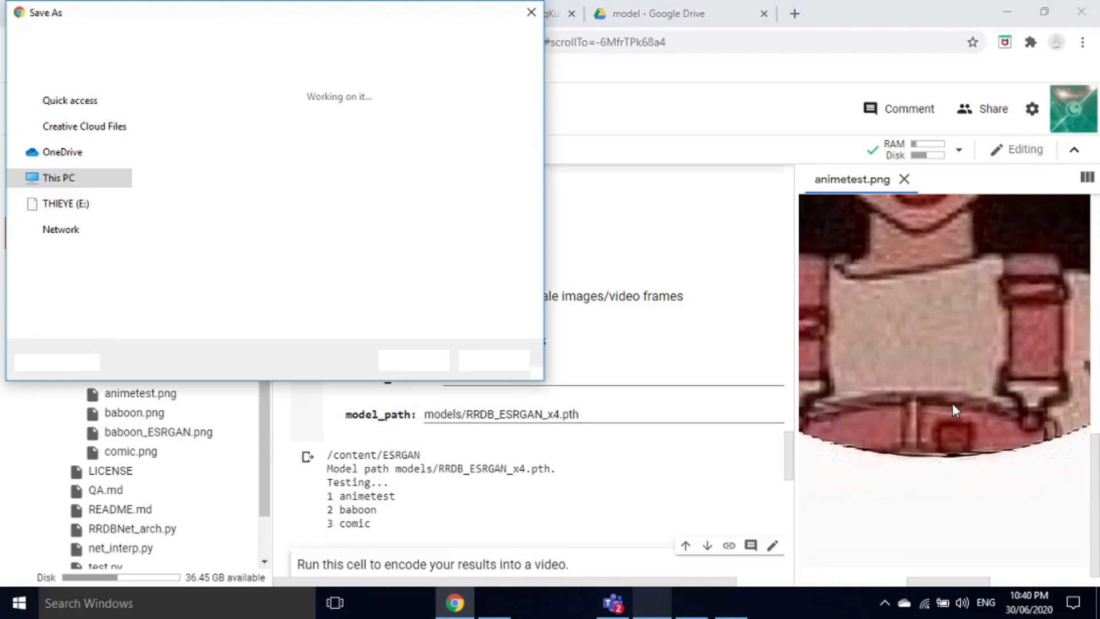
{"action": "left_click", "coordinate": [416, 363]}
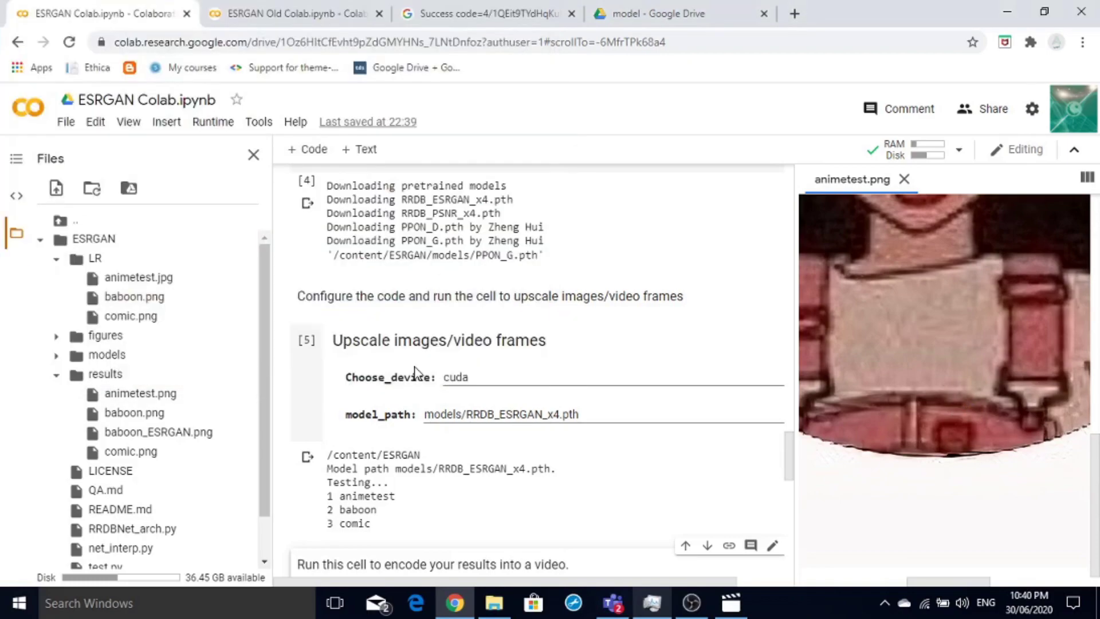